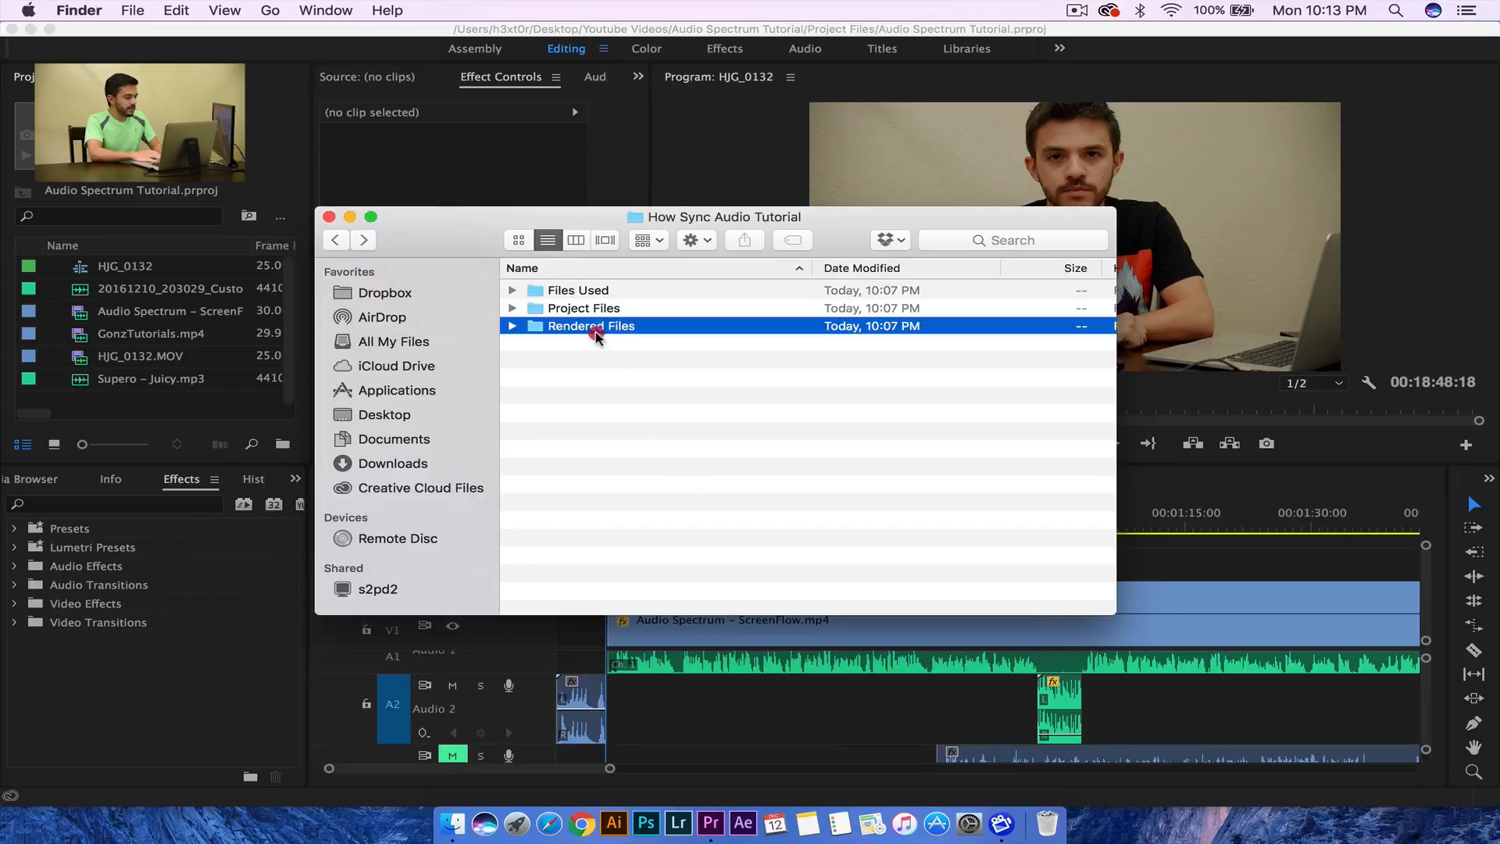
- Check that the Rendered Files folder is empty, then minimize the Finder window to the Dock
double_click(597, 328)
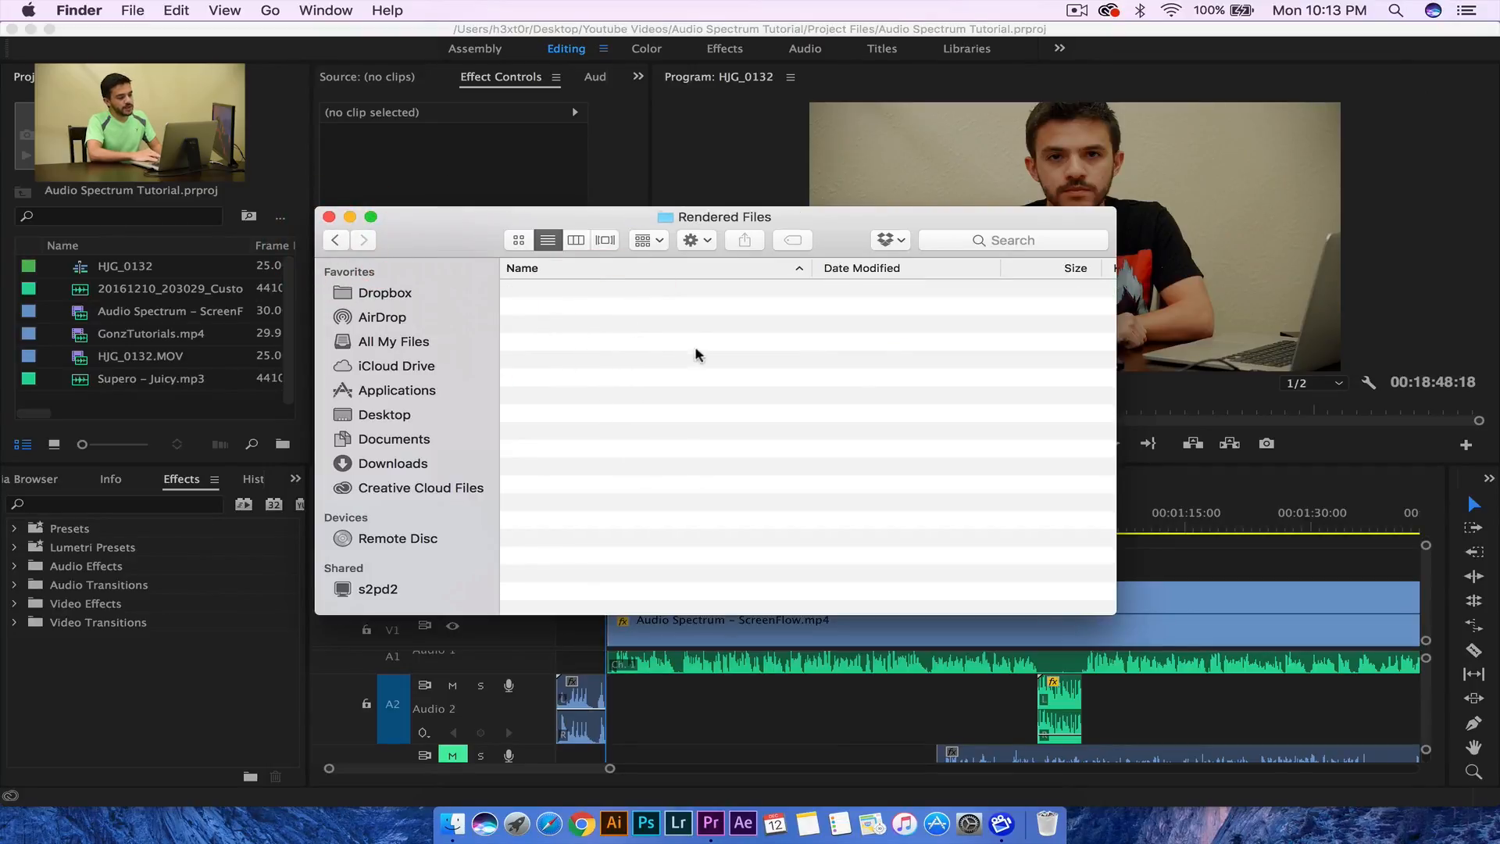
click(351, 218)
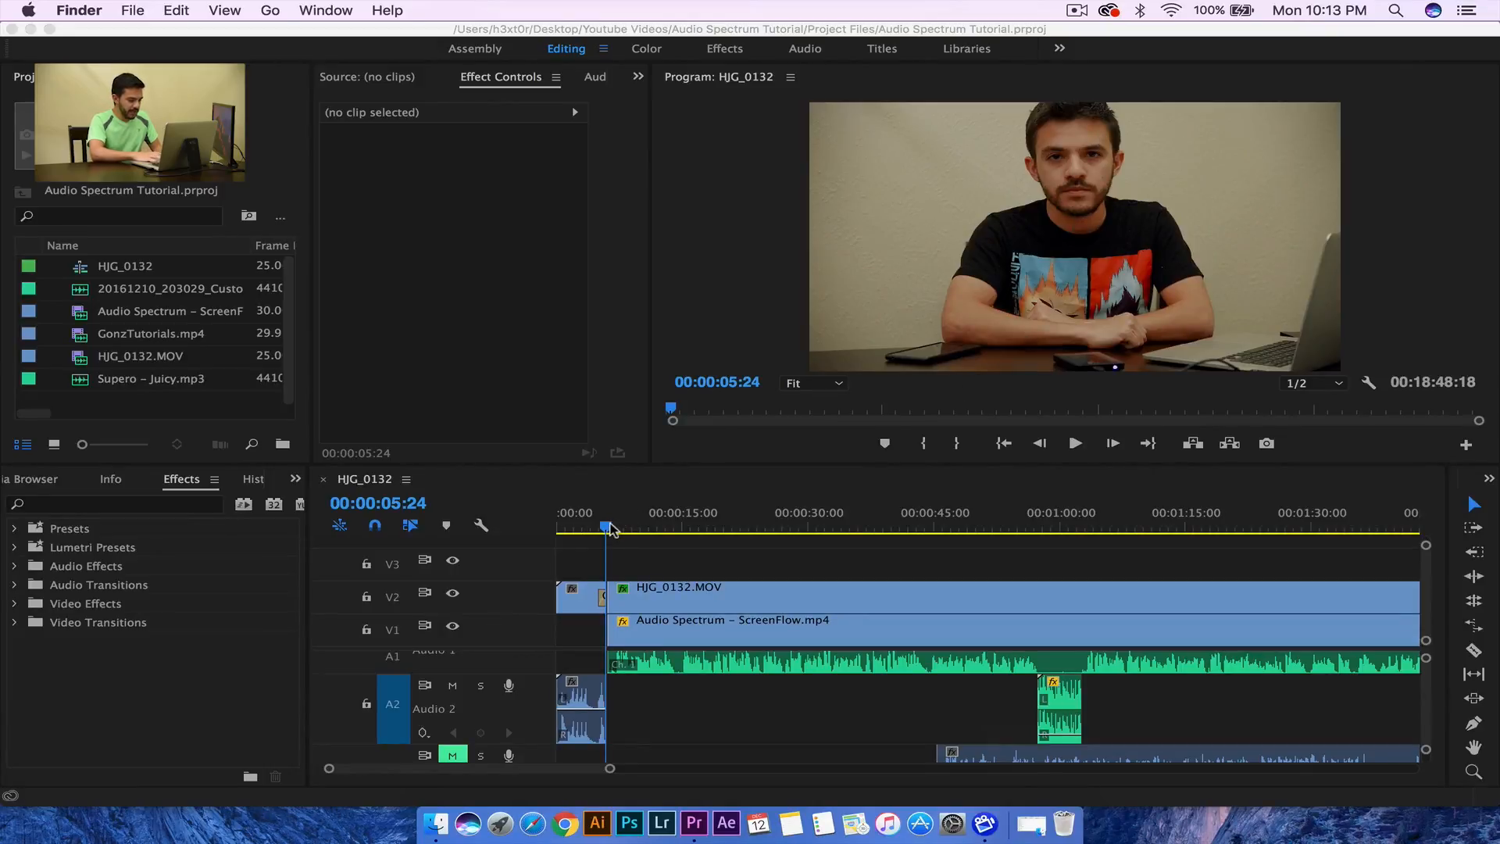
- Play the sequence to 00:00:13:15, scrub the playhead to 00:00:21:00, and bring up File > New
click(616, 536)
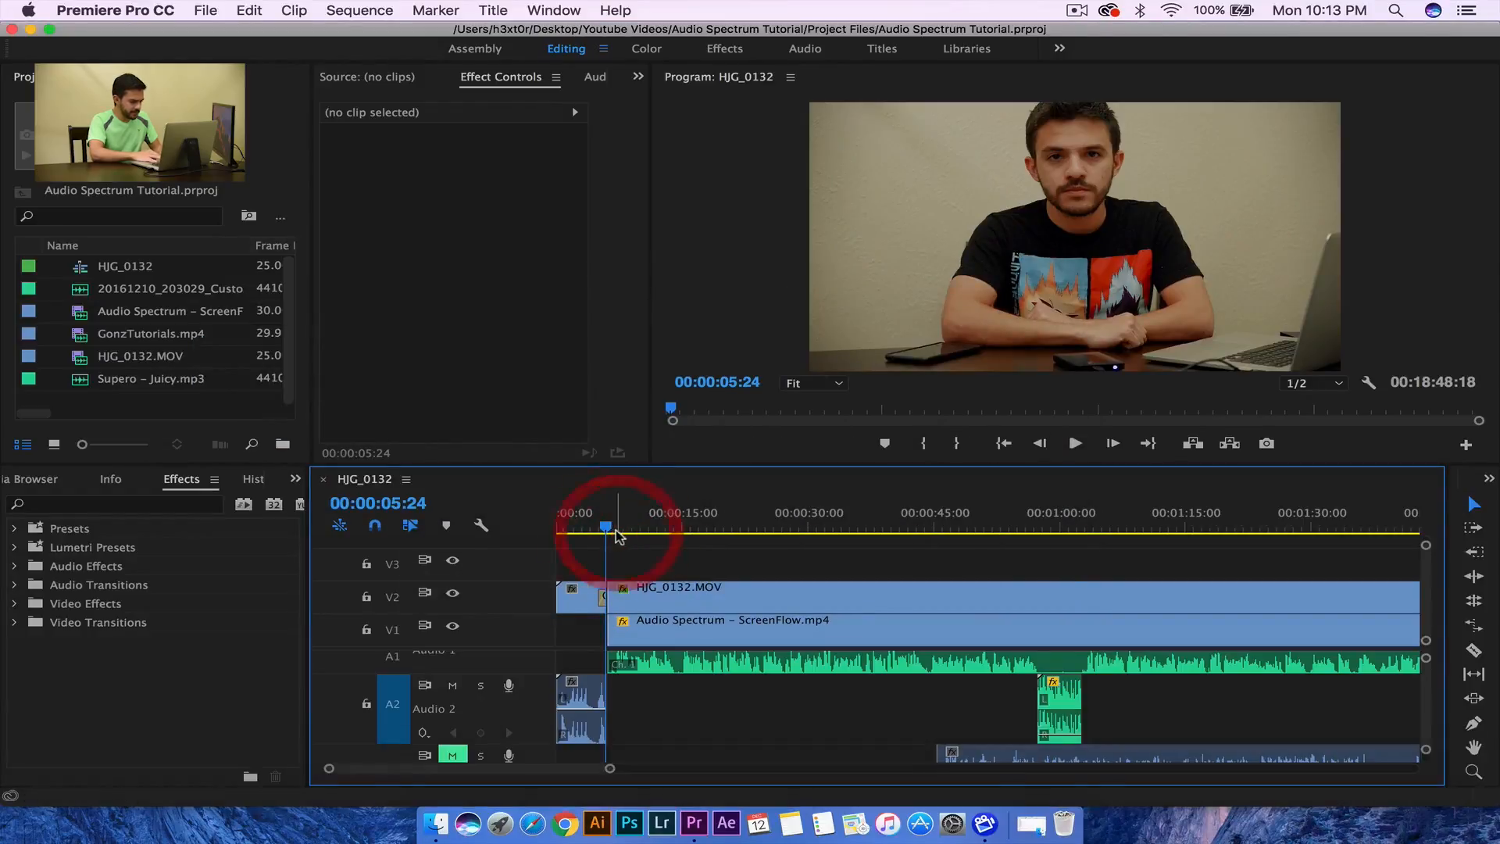
key(space)
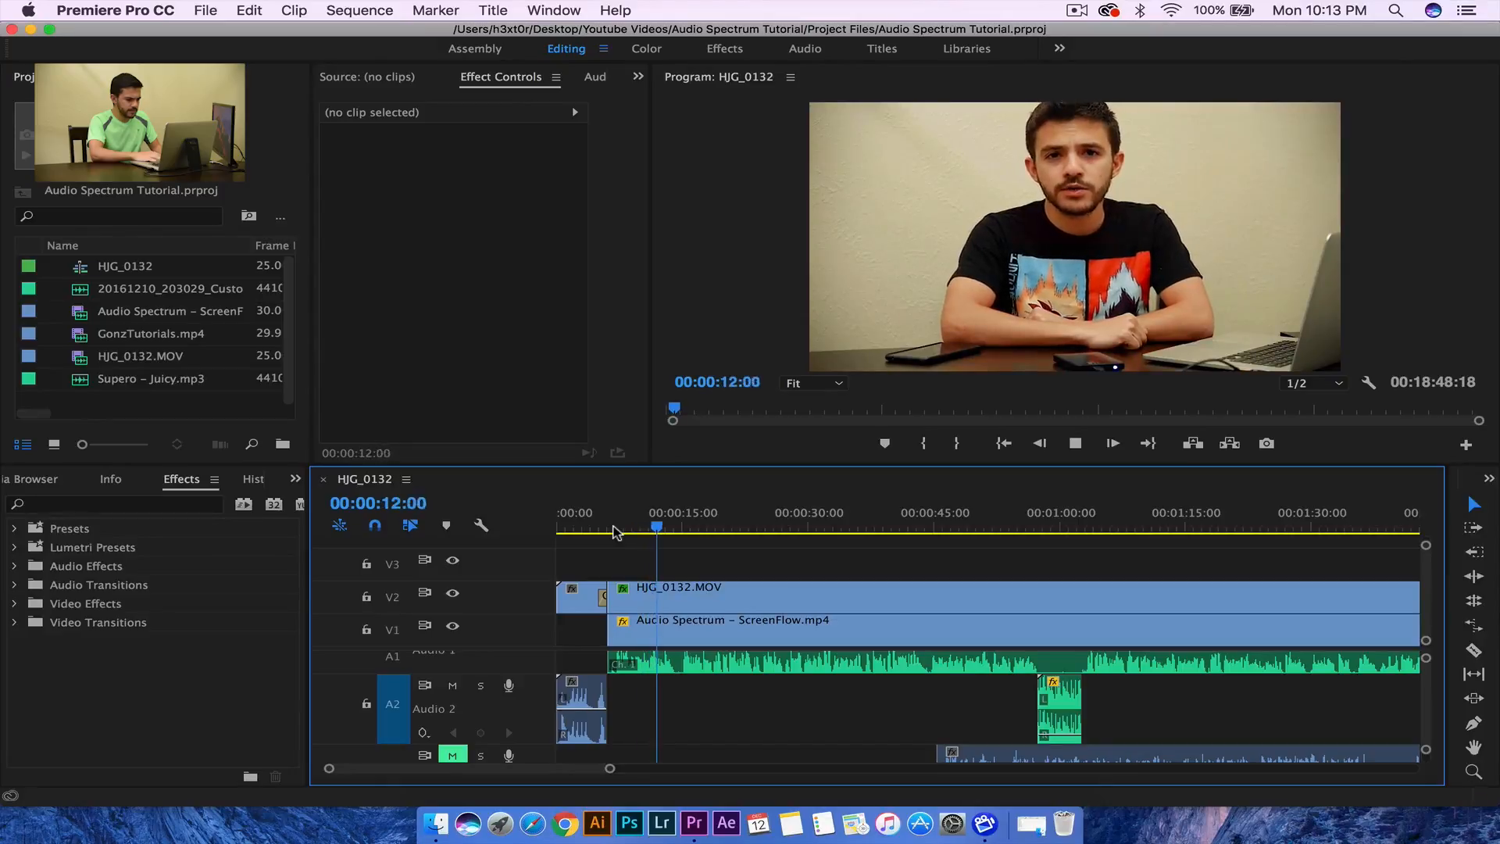
key(space)
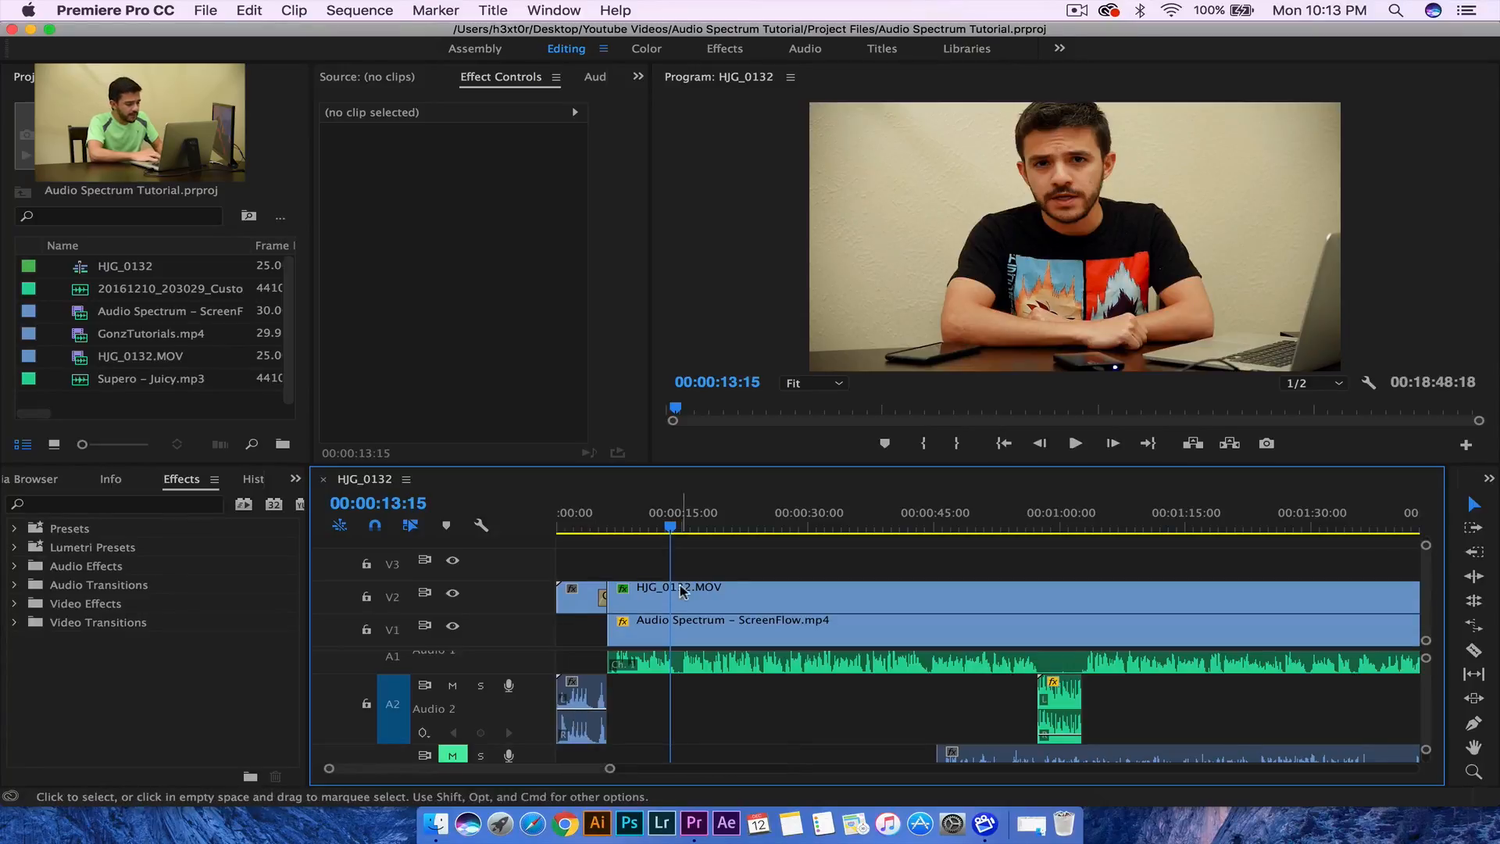
drag(667, 534, 732, 525)
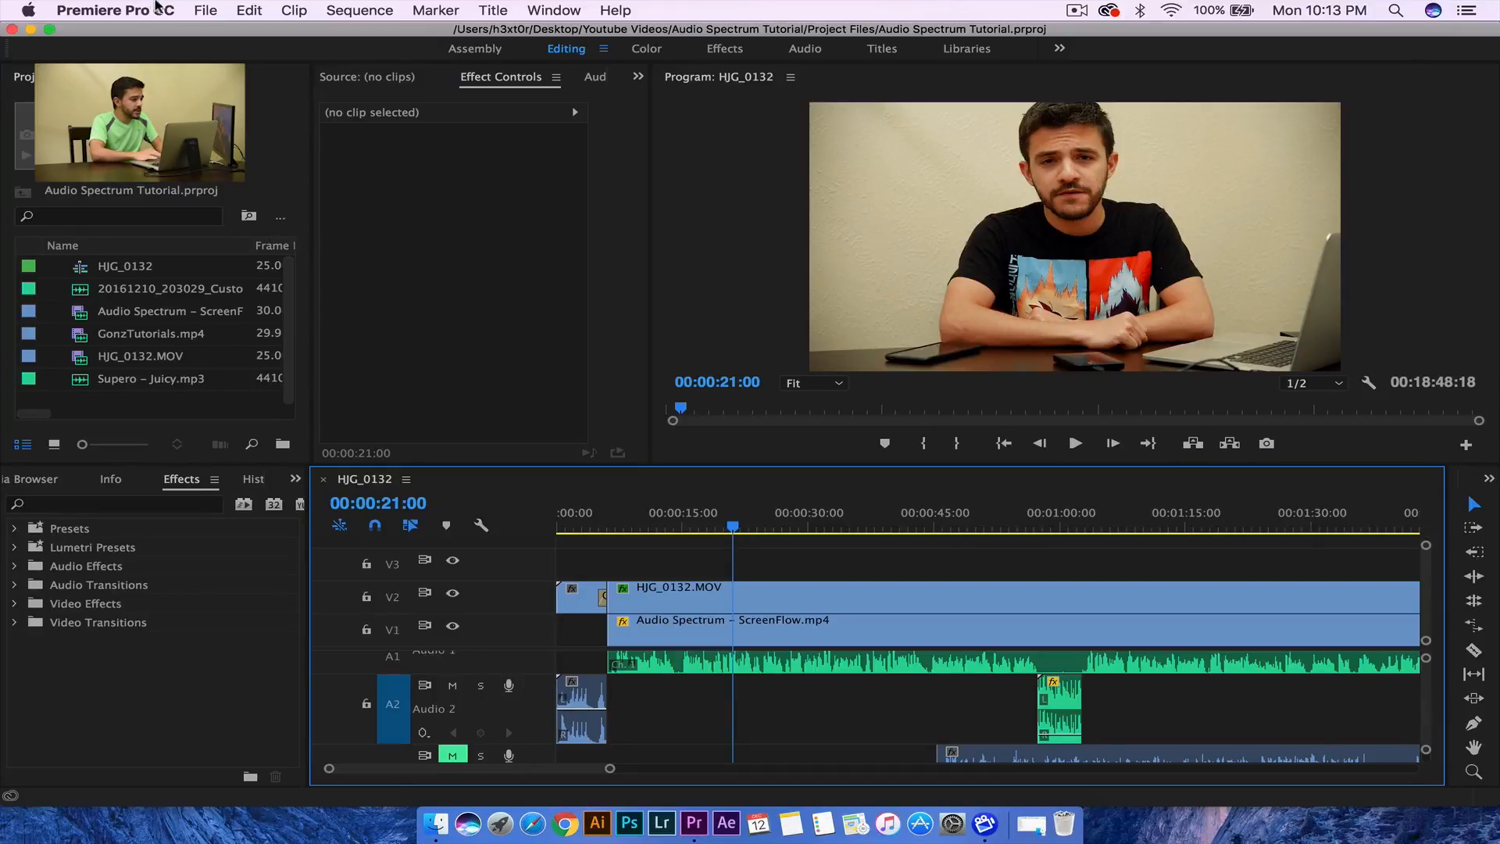
click(194, 9)
mouse_move(233, 35)
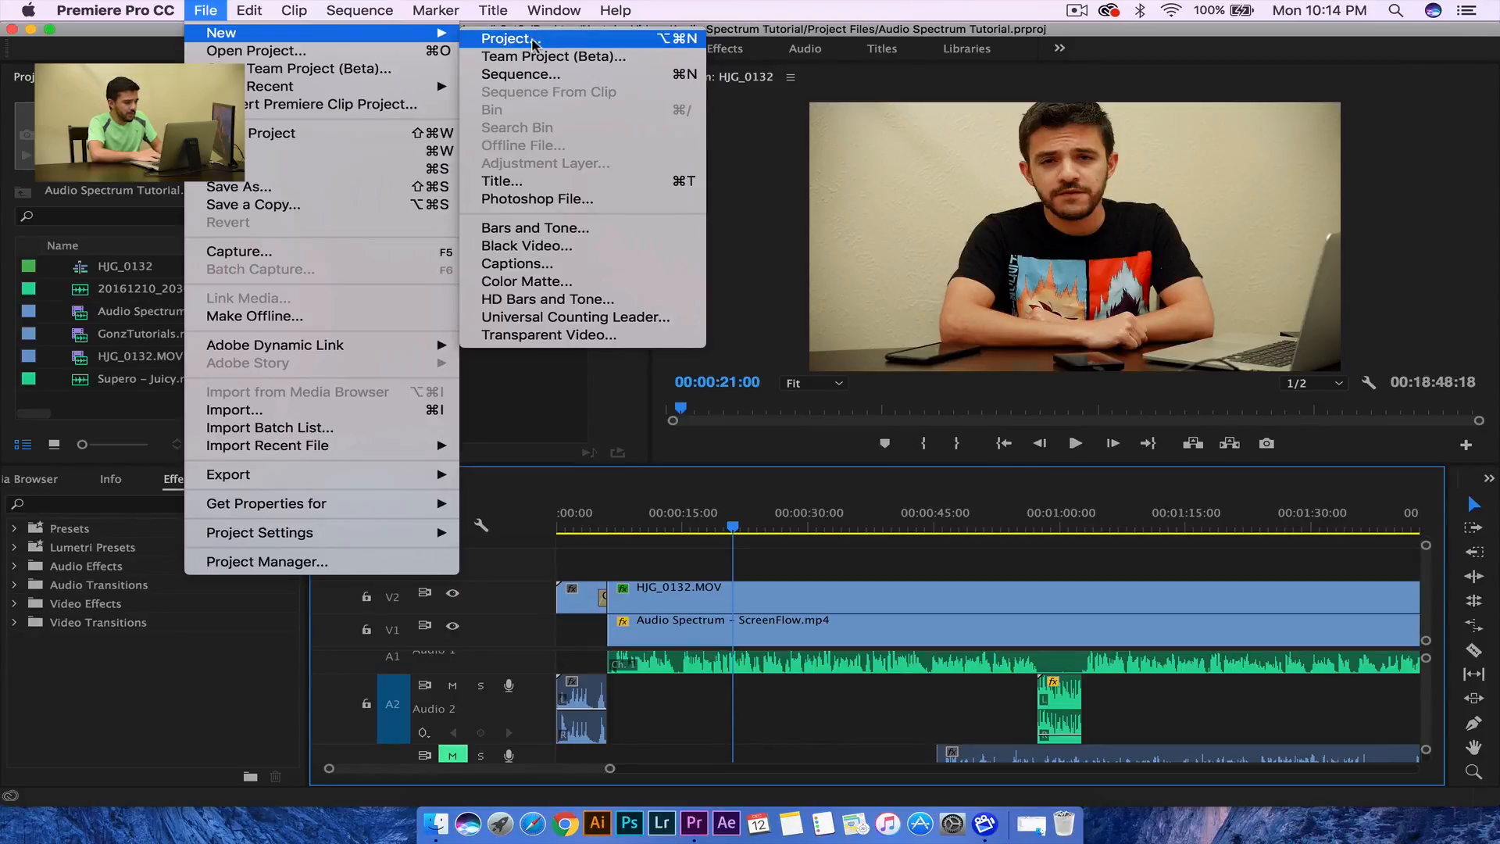
- Start a new project named 'Audio Sync Tutorial'
click(533, 43)
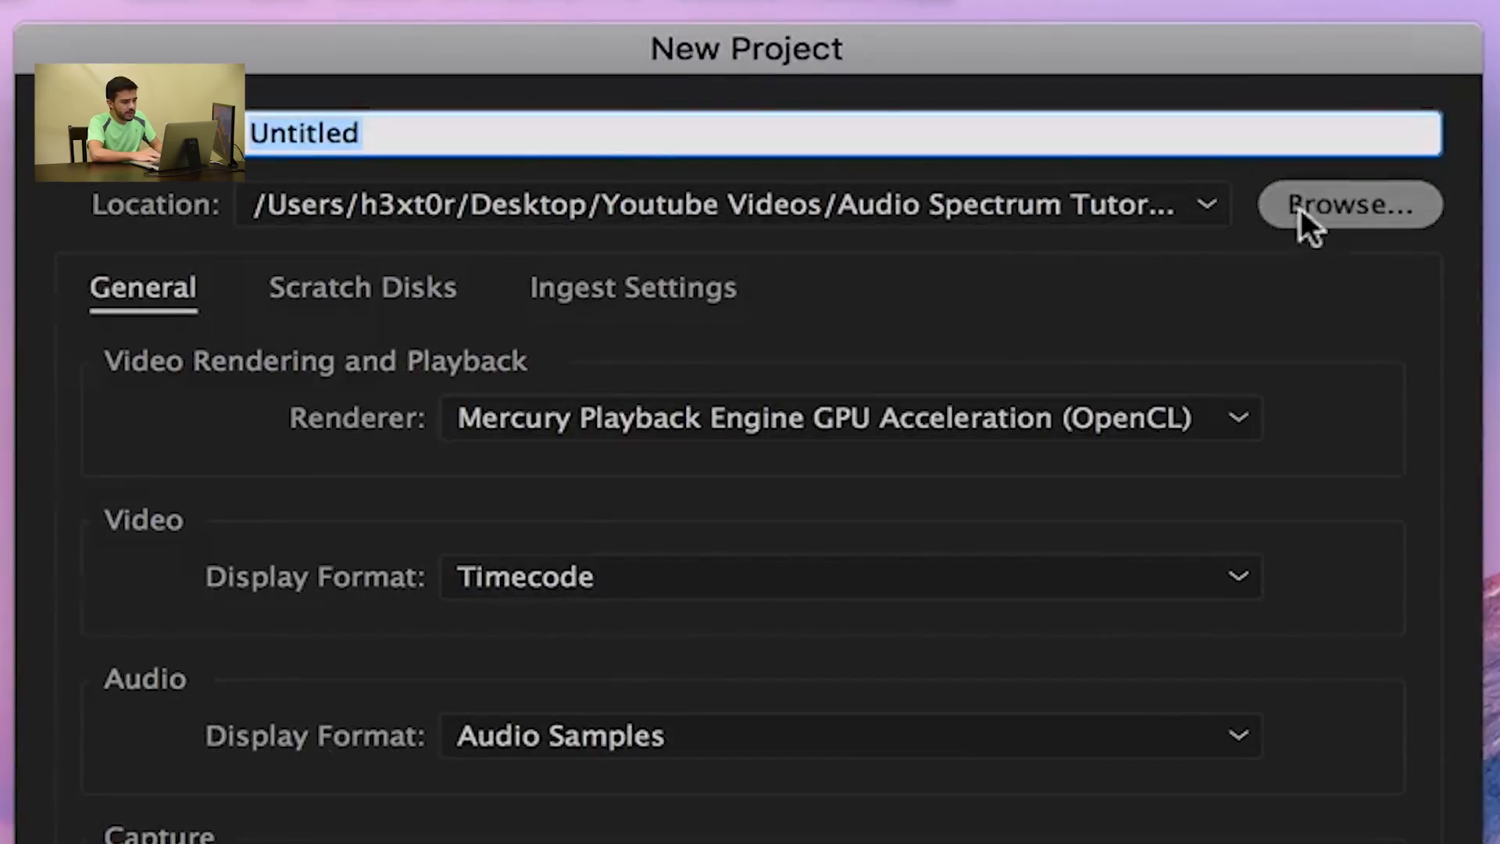
click(764, 129)
double_click(764, 129)
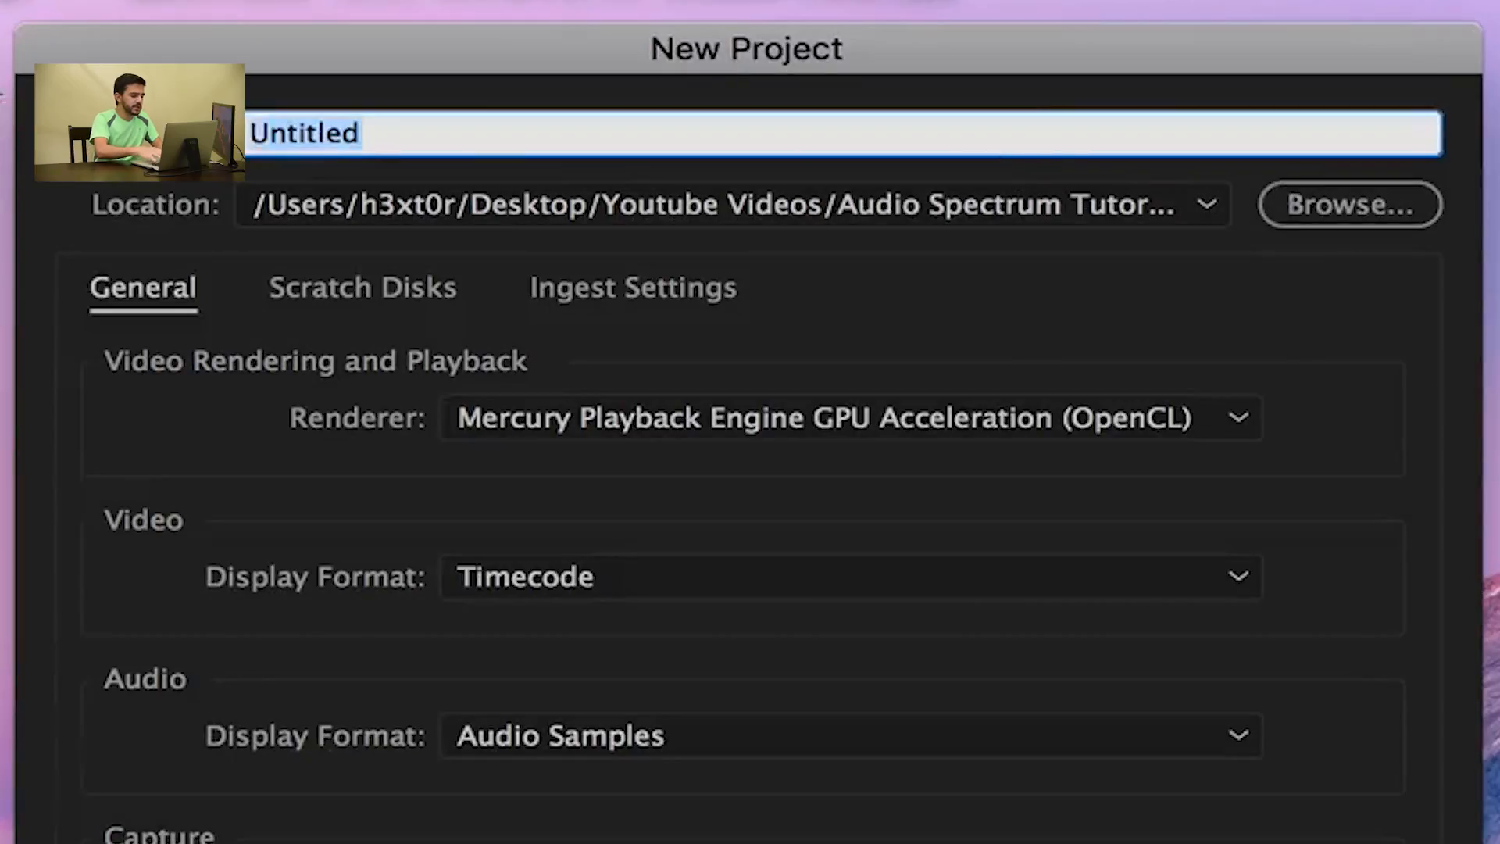
text(Audio S)
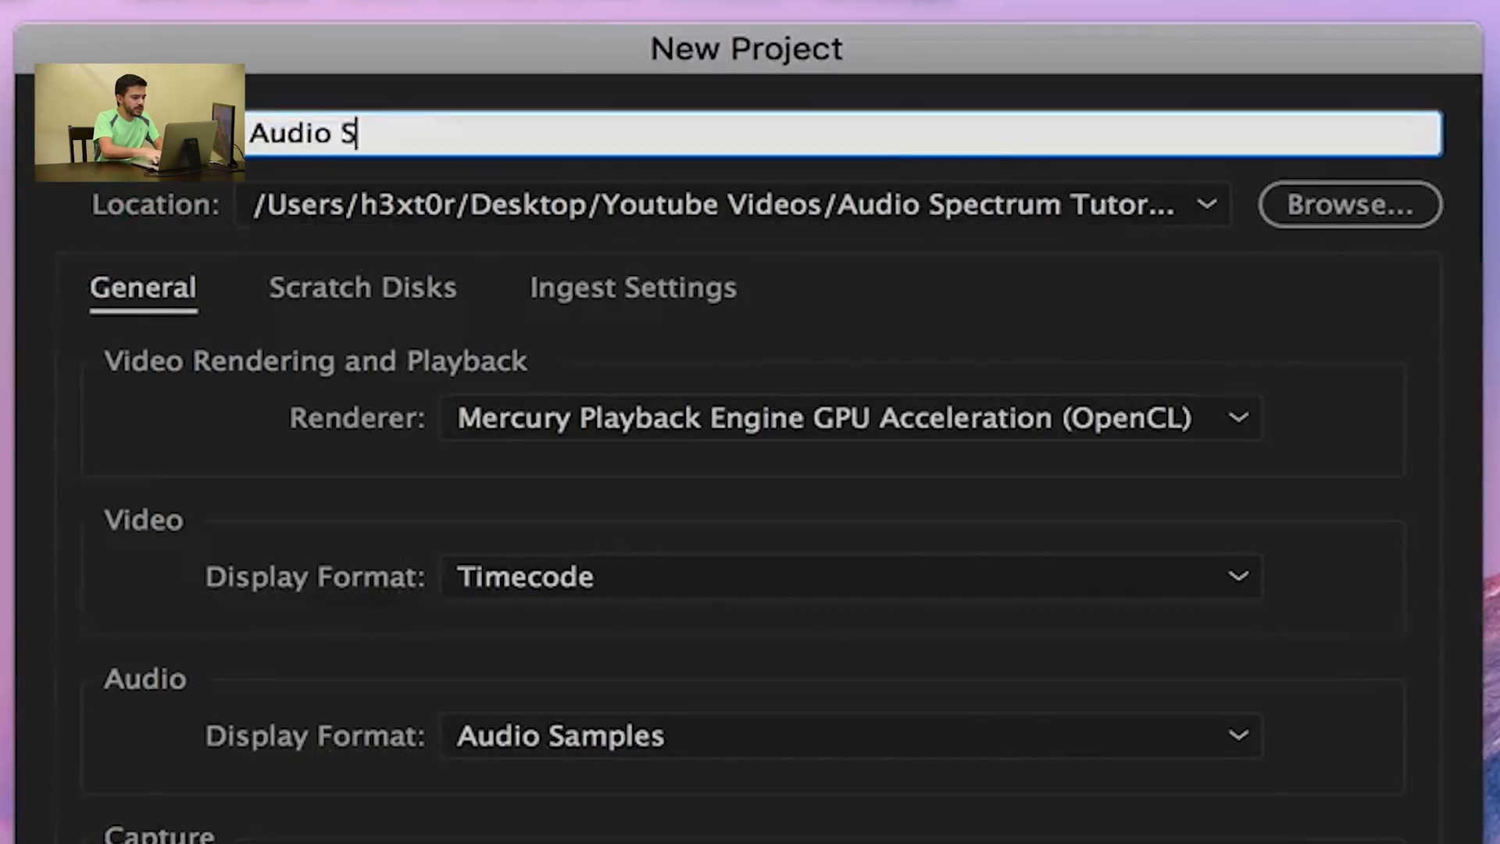
text(ync Tutorial)
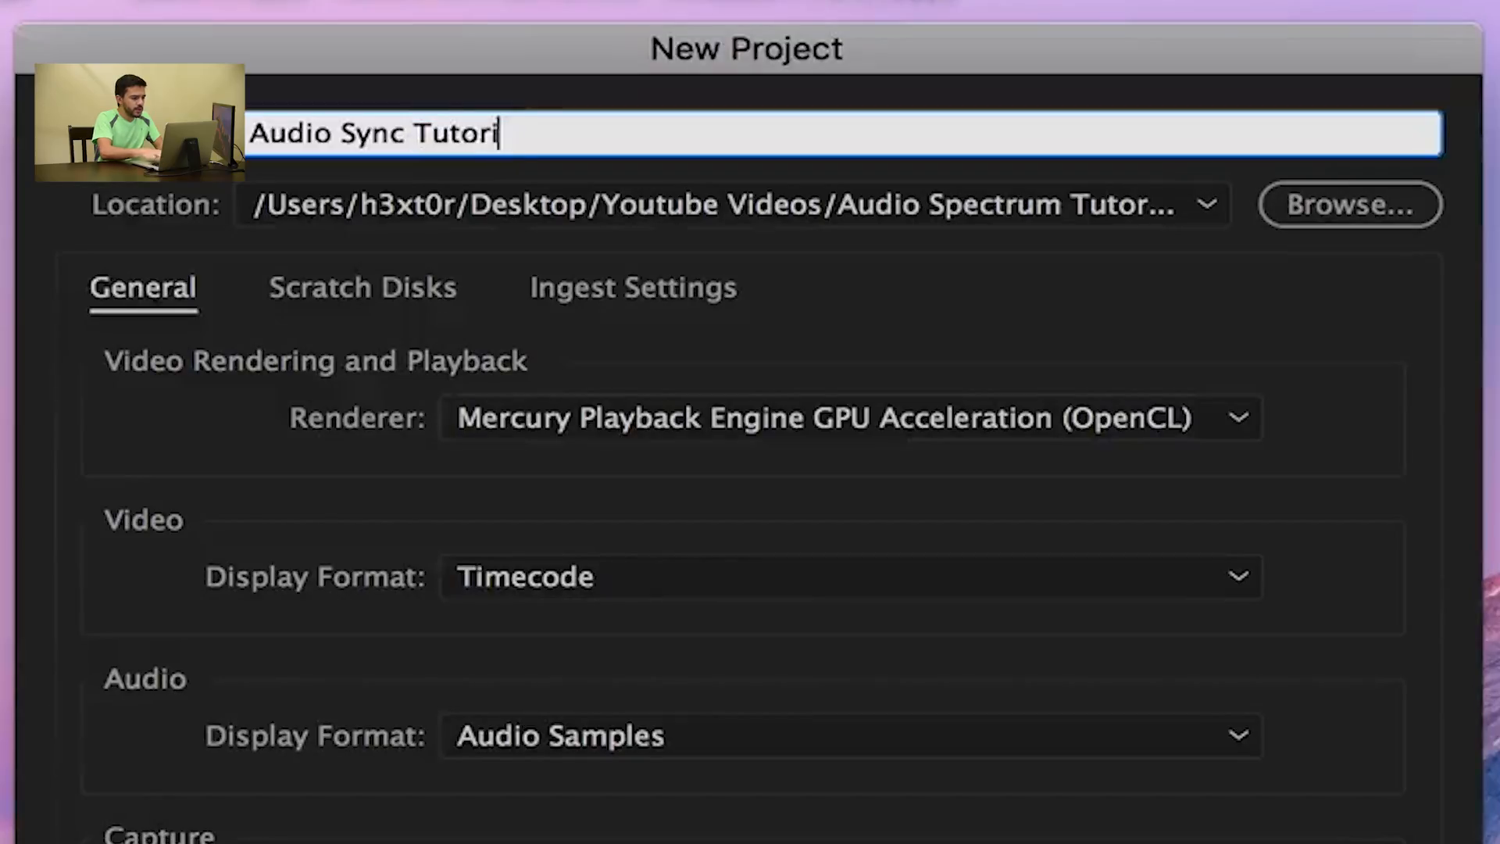
- Set the project location to How Sync Audio Tutorial/Project Files and create the project
click(1350, 208)
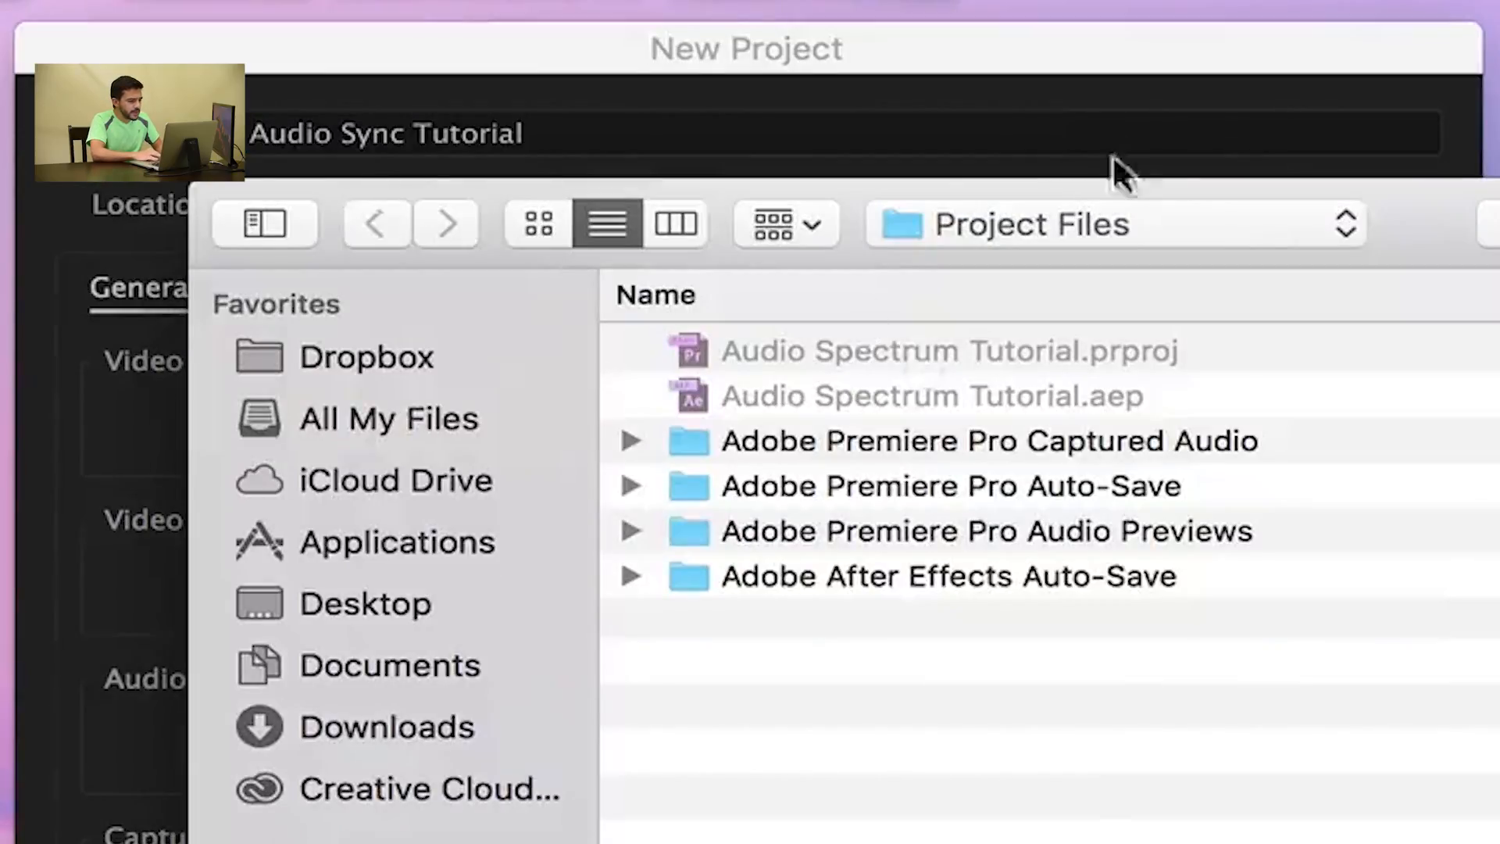
click(1088, 227)
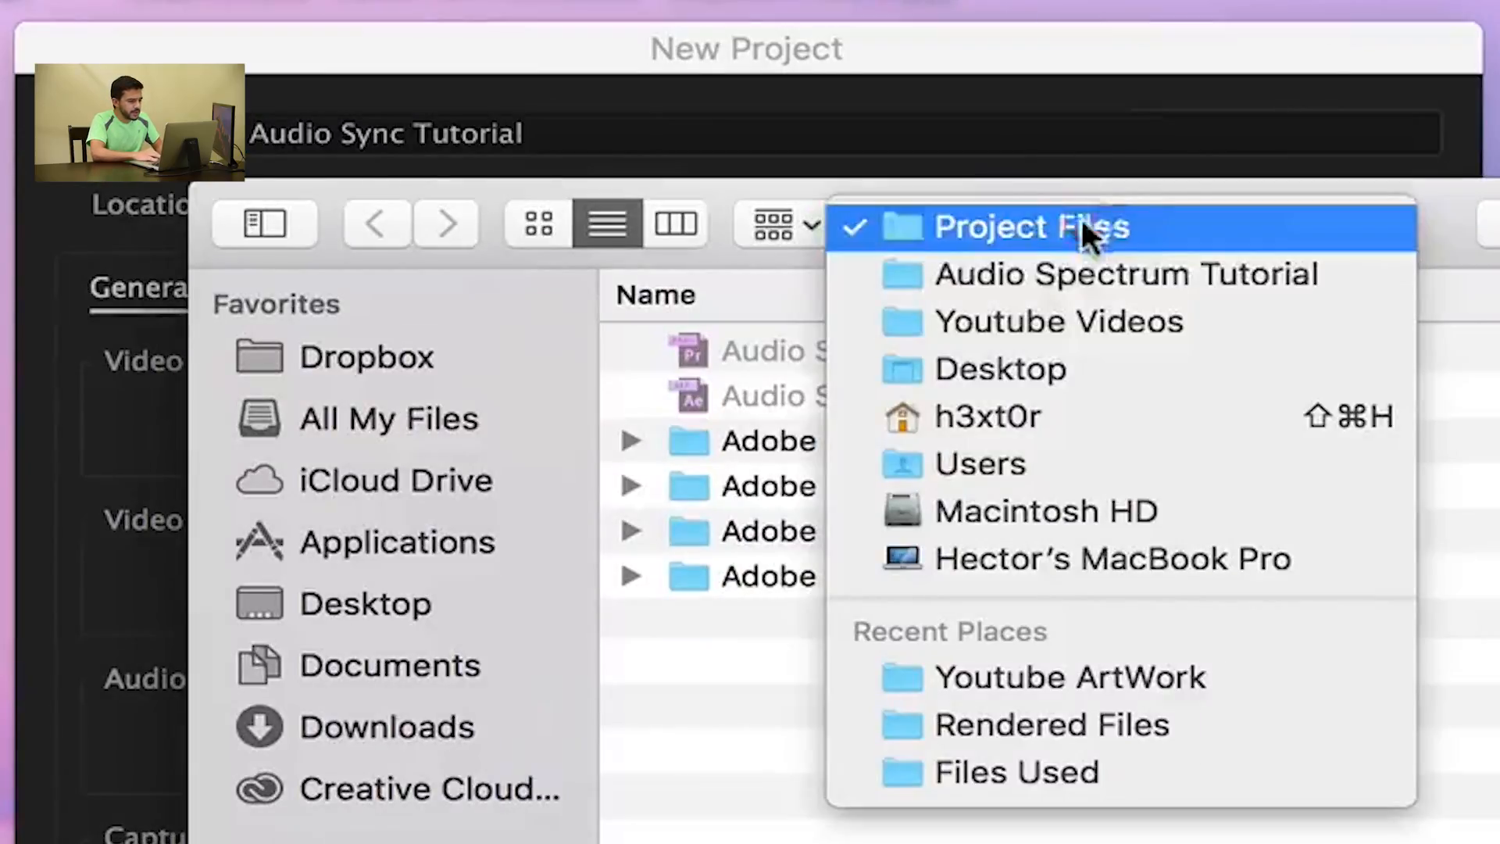
click(1047, 320)
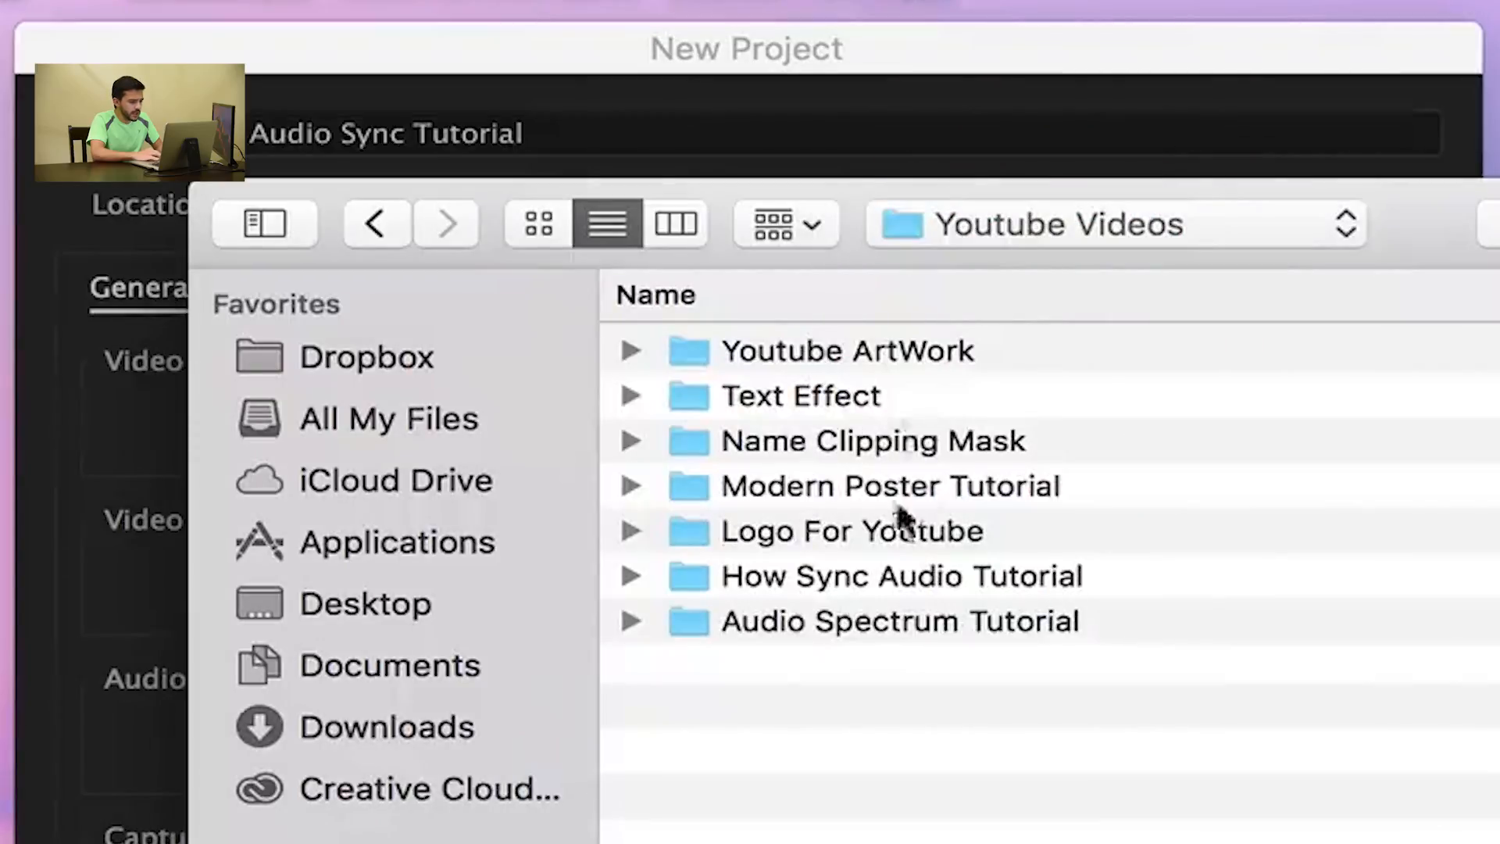
double_click(918, 579)
click(807, 397)
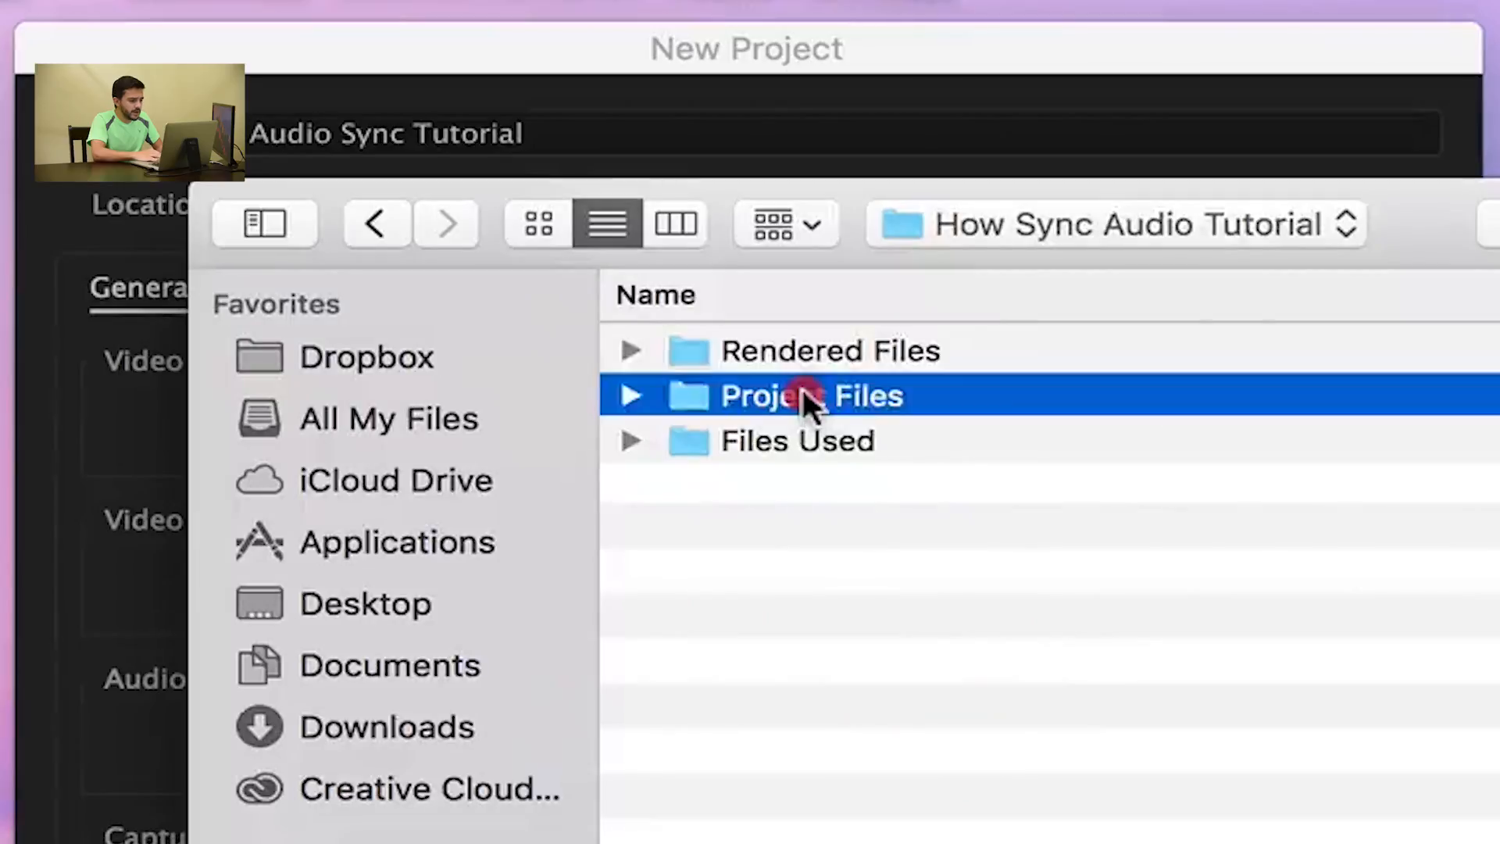
double_click(807, 400)
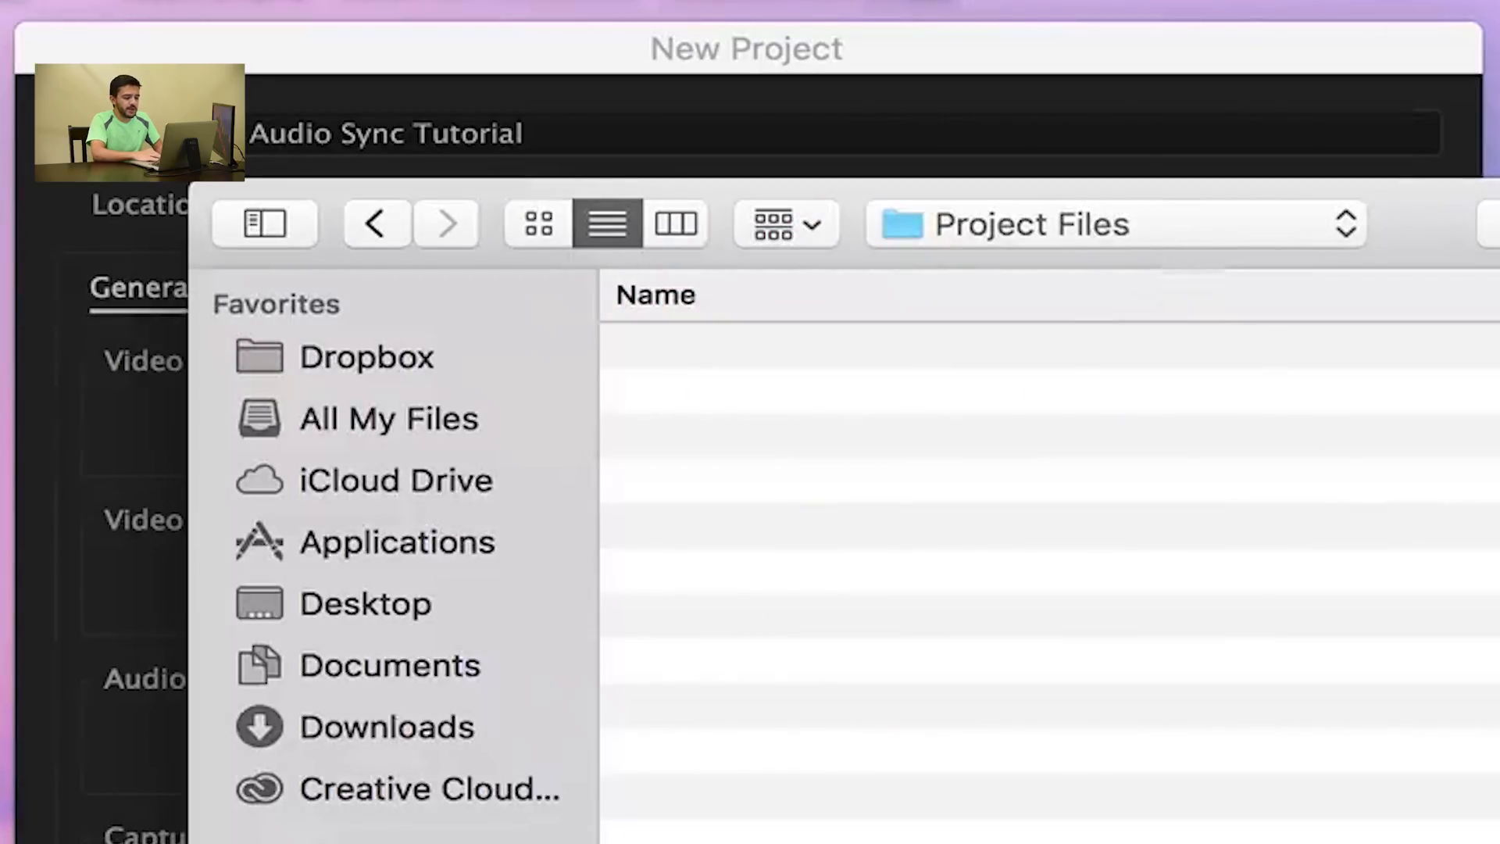
key(Return)
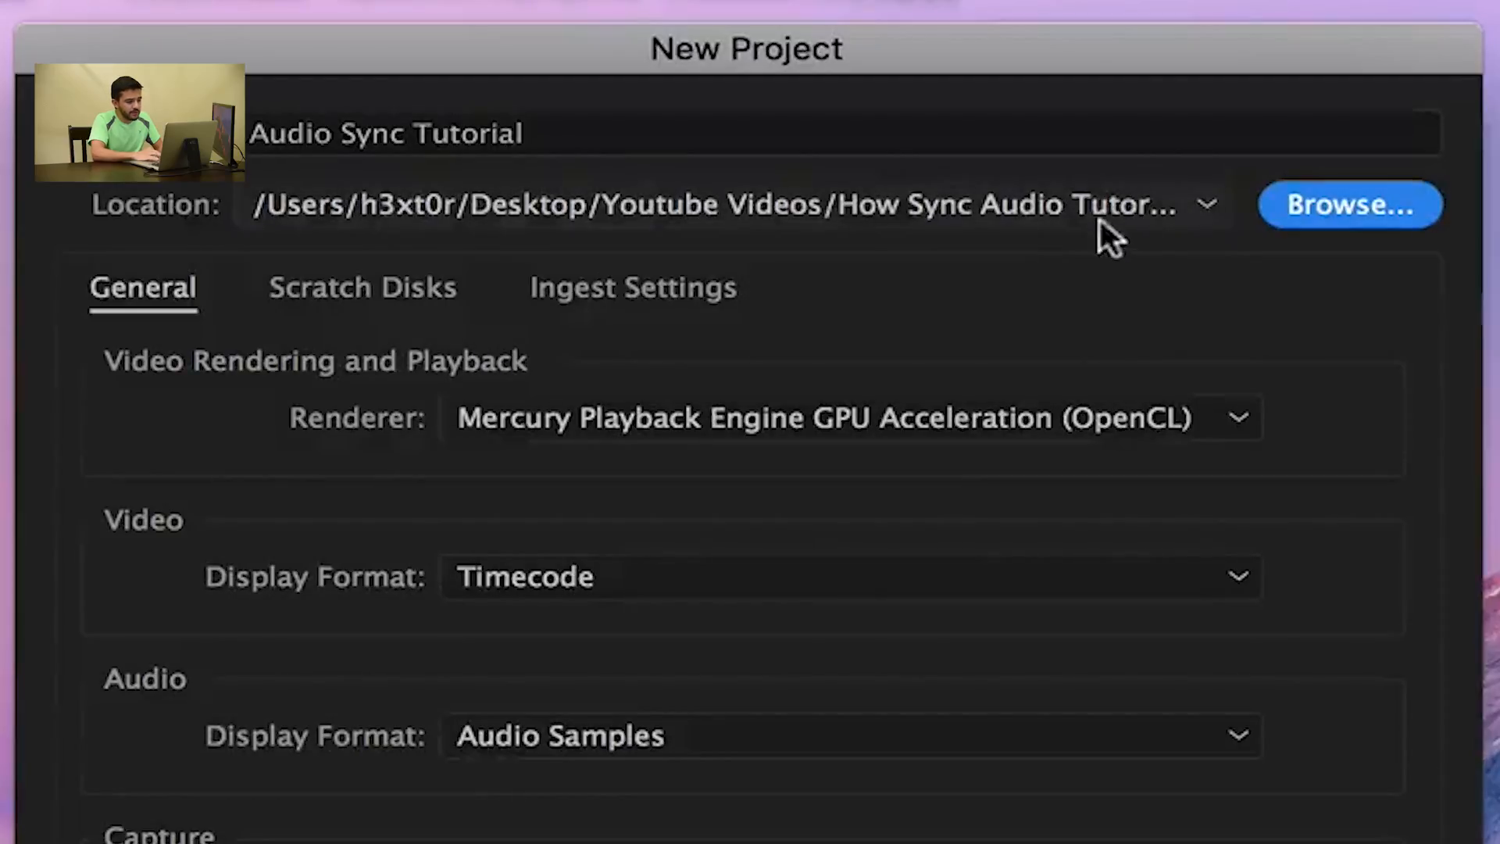
click(1349, 757)
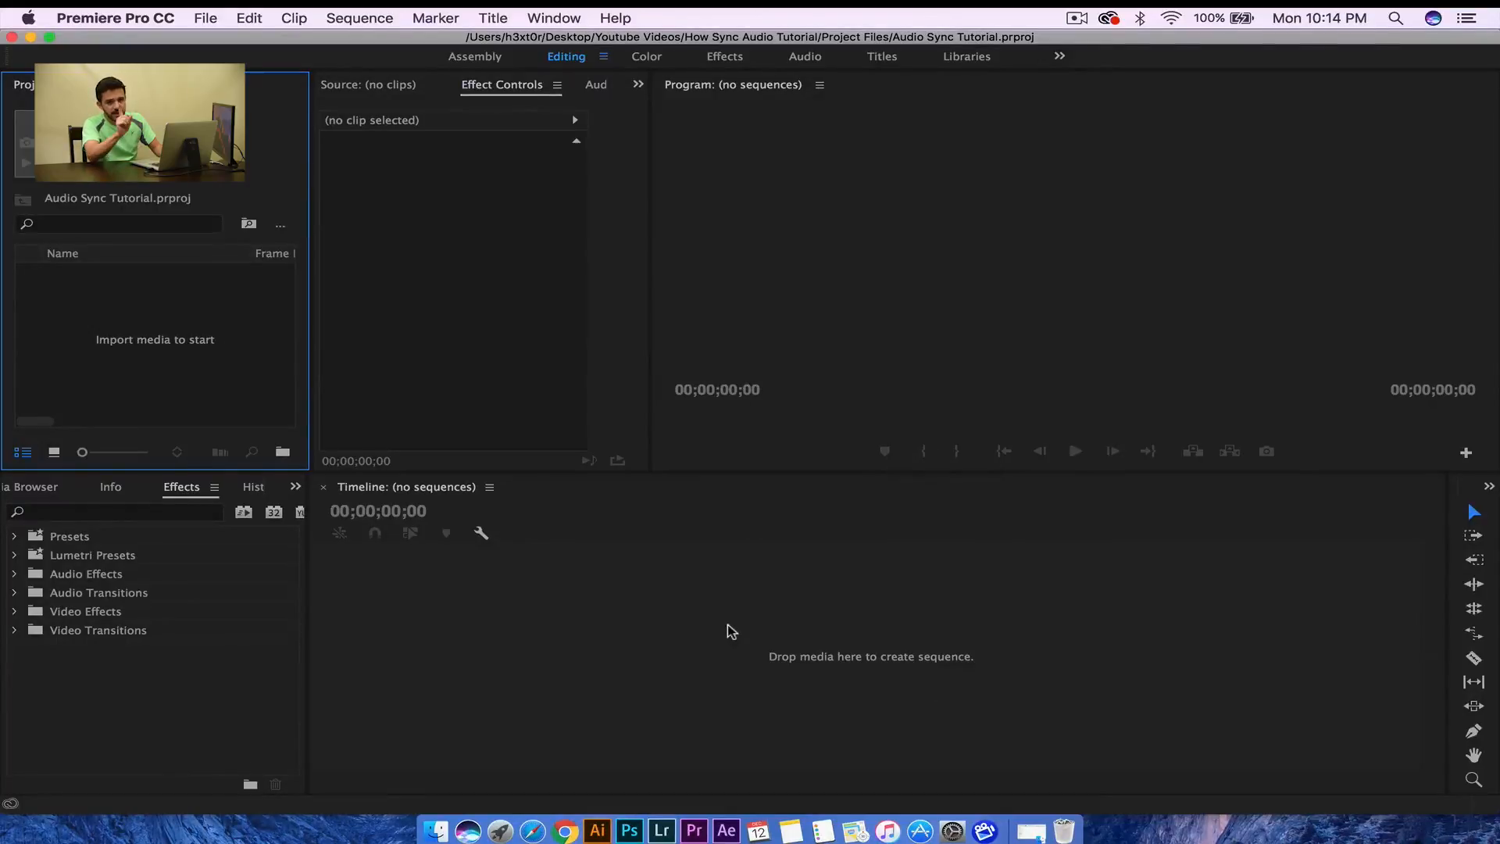
- Open the Import dialog and go to the How Sync Audio Tutorial/Files Used folder
double_click(130, 316)
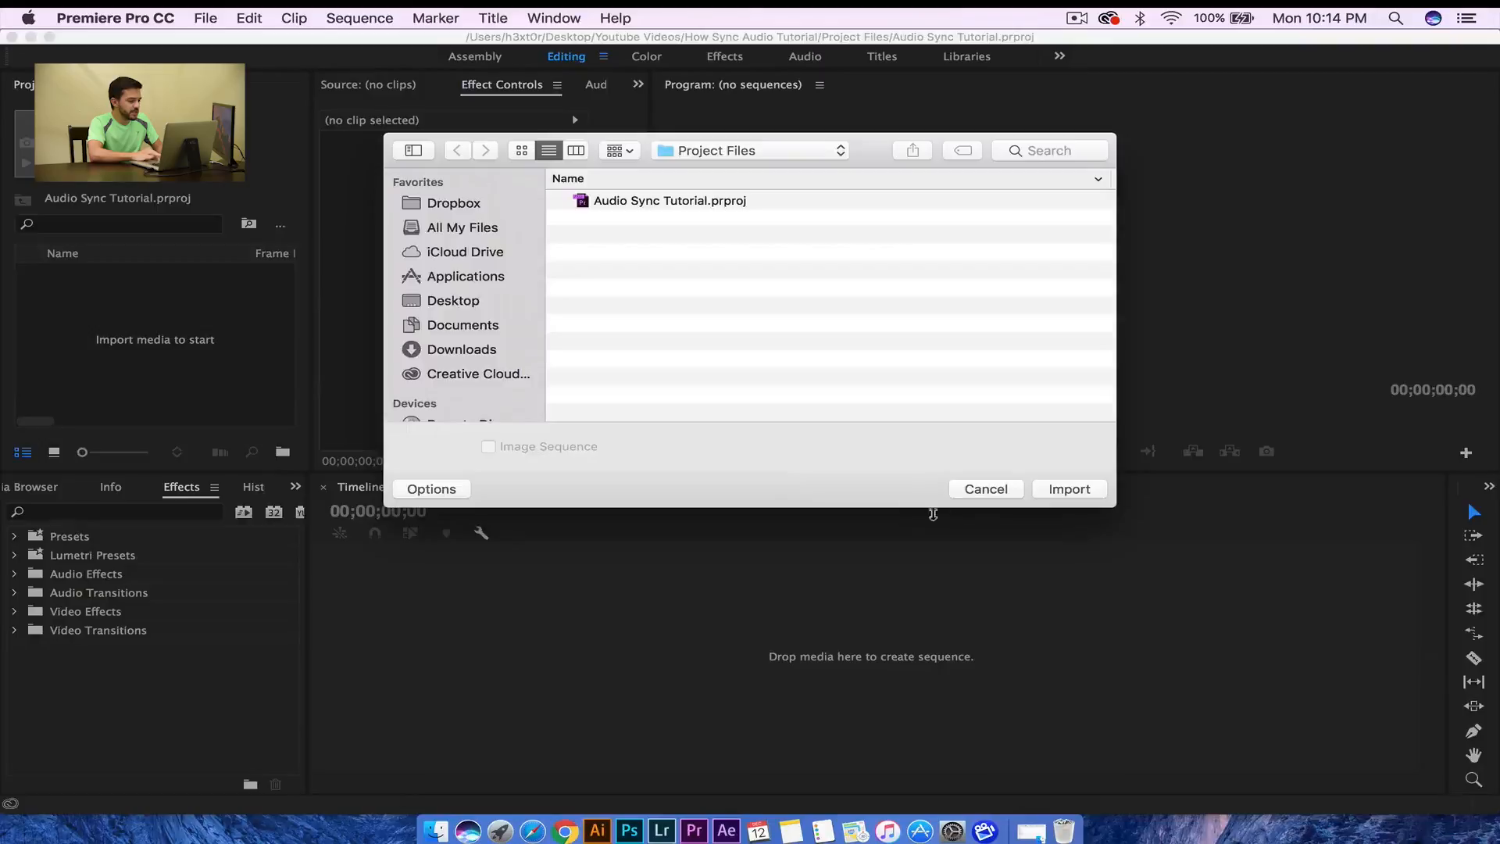
click(983, 491)
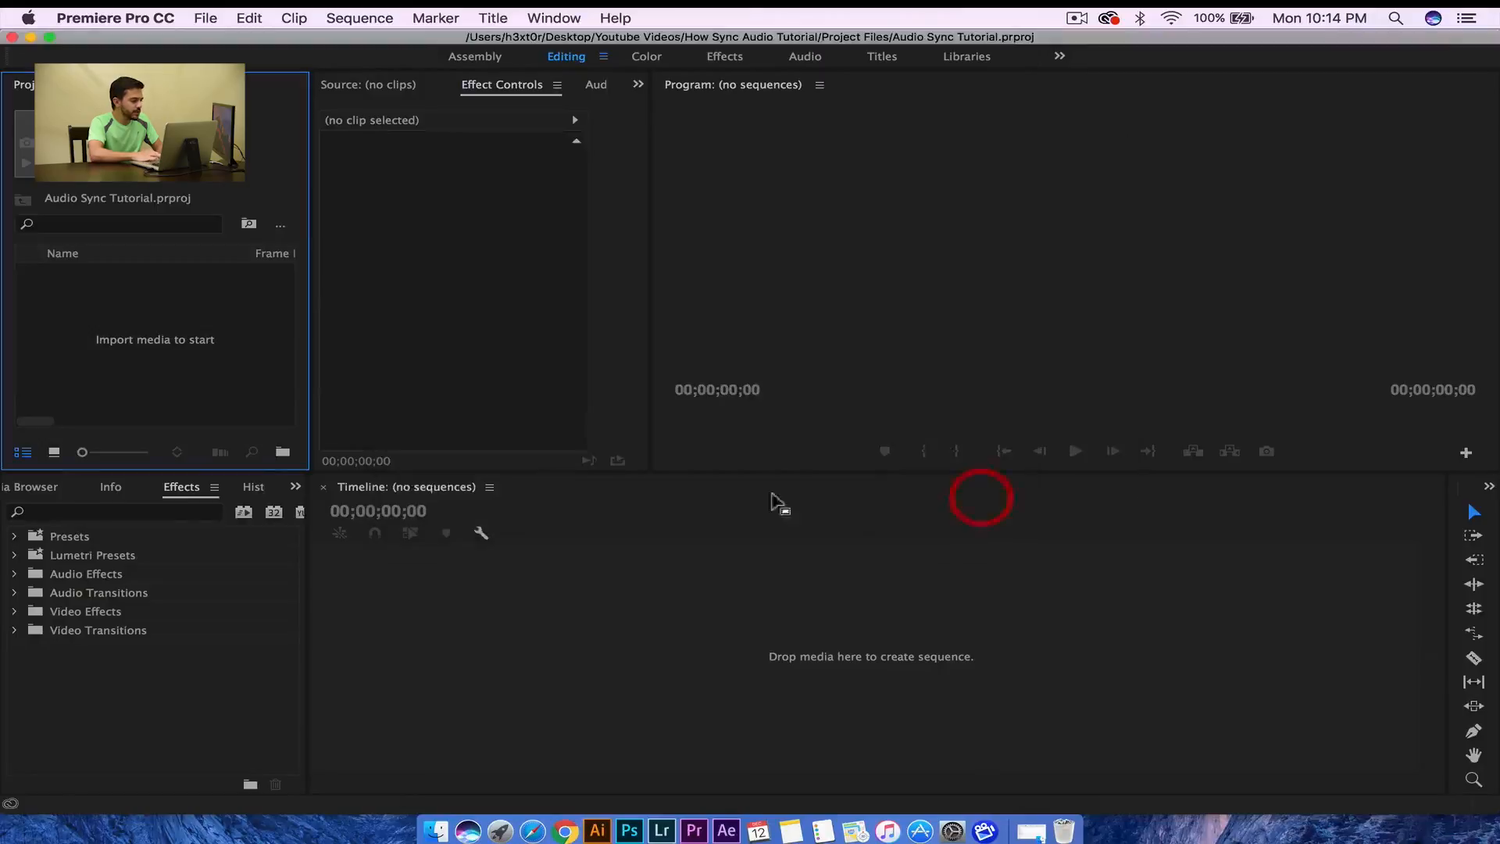
double_click(120, 318)
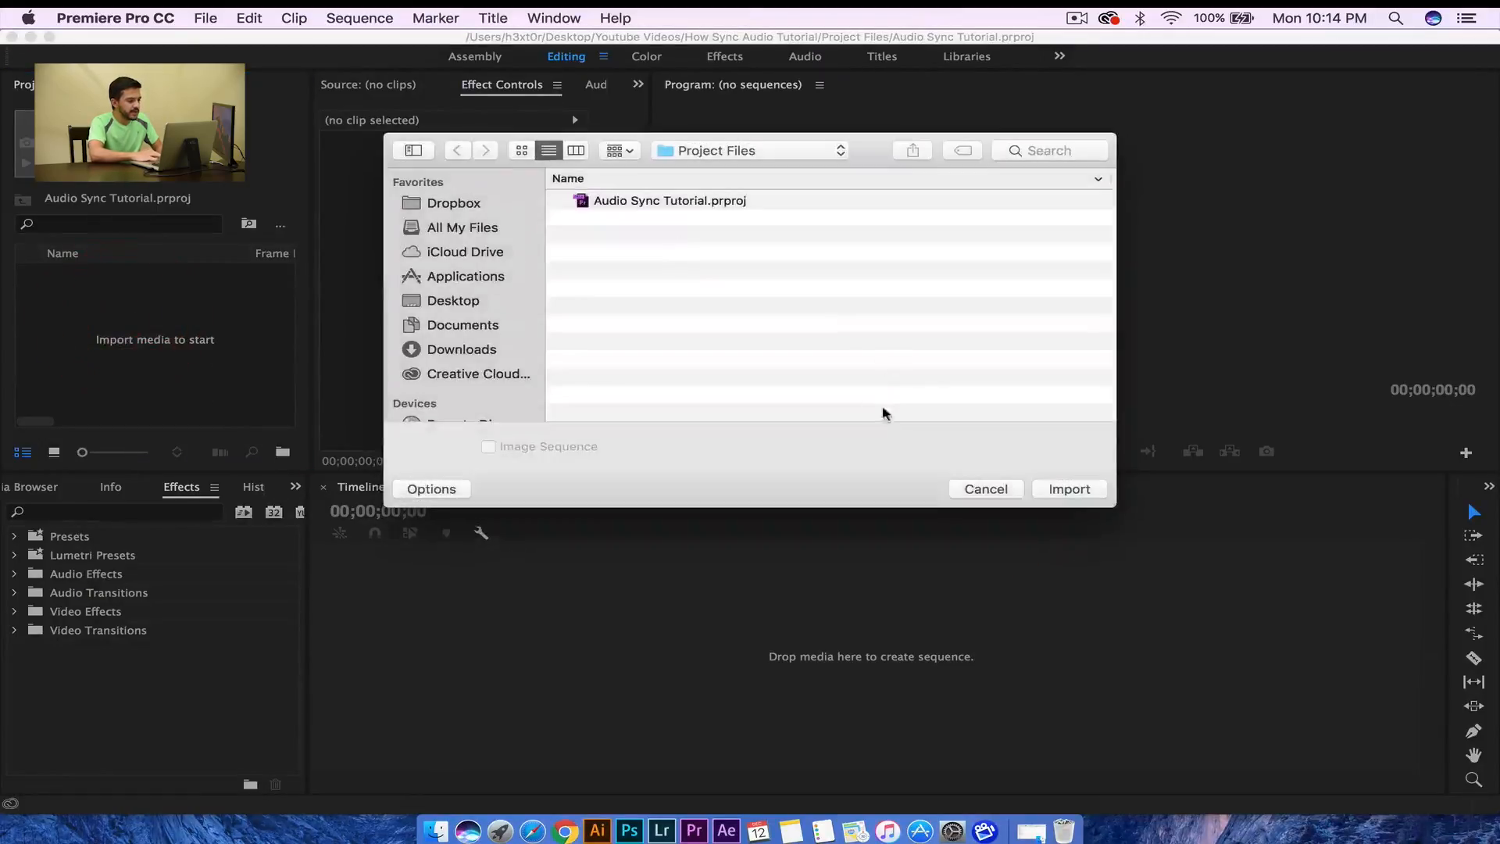
click(733, 153)
click(717, 167)
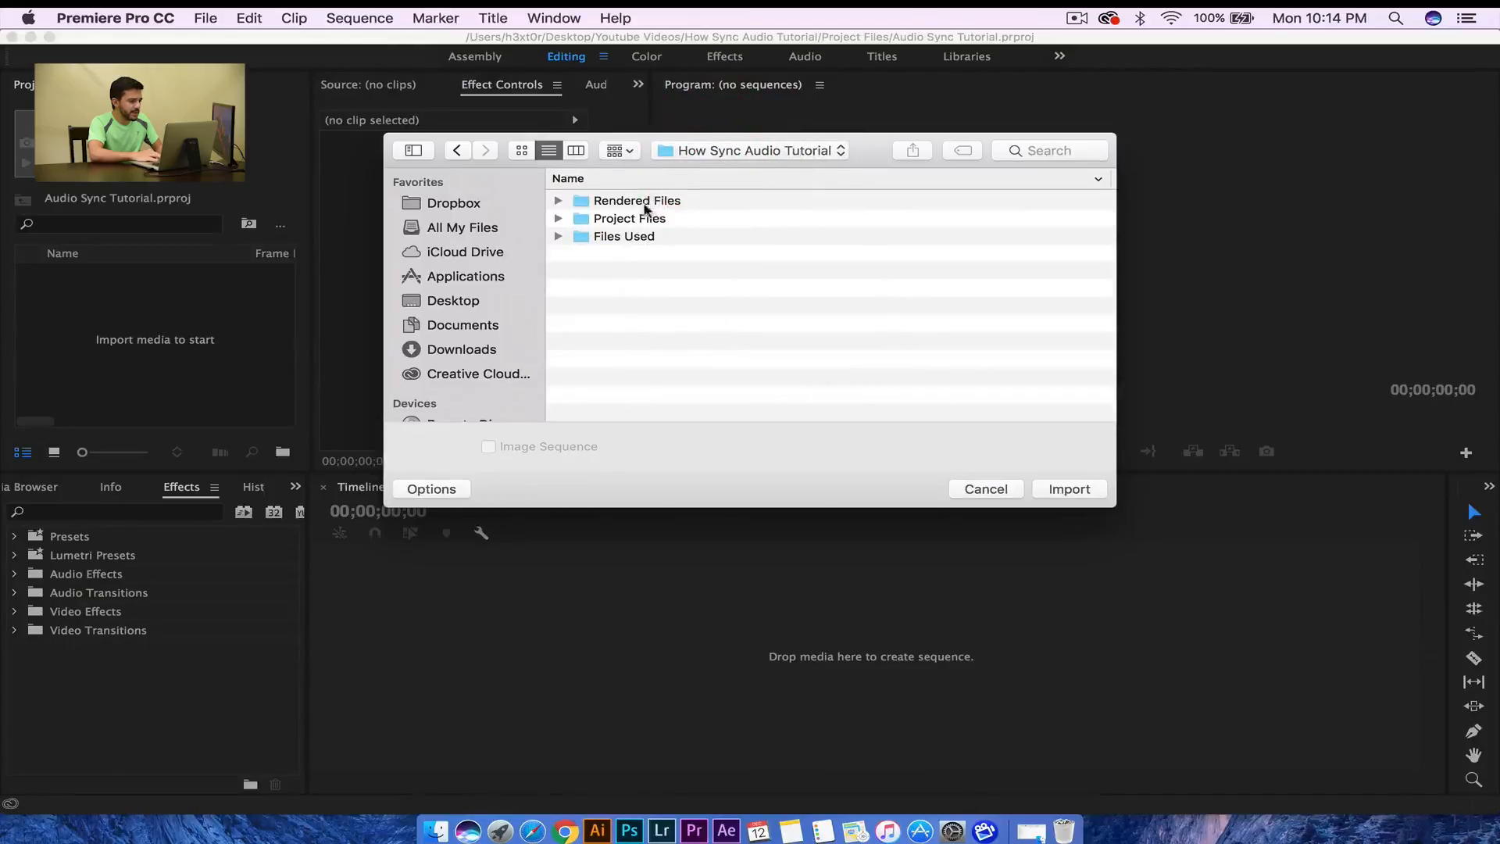
double_click(631, 236)
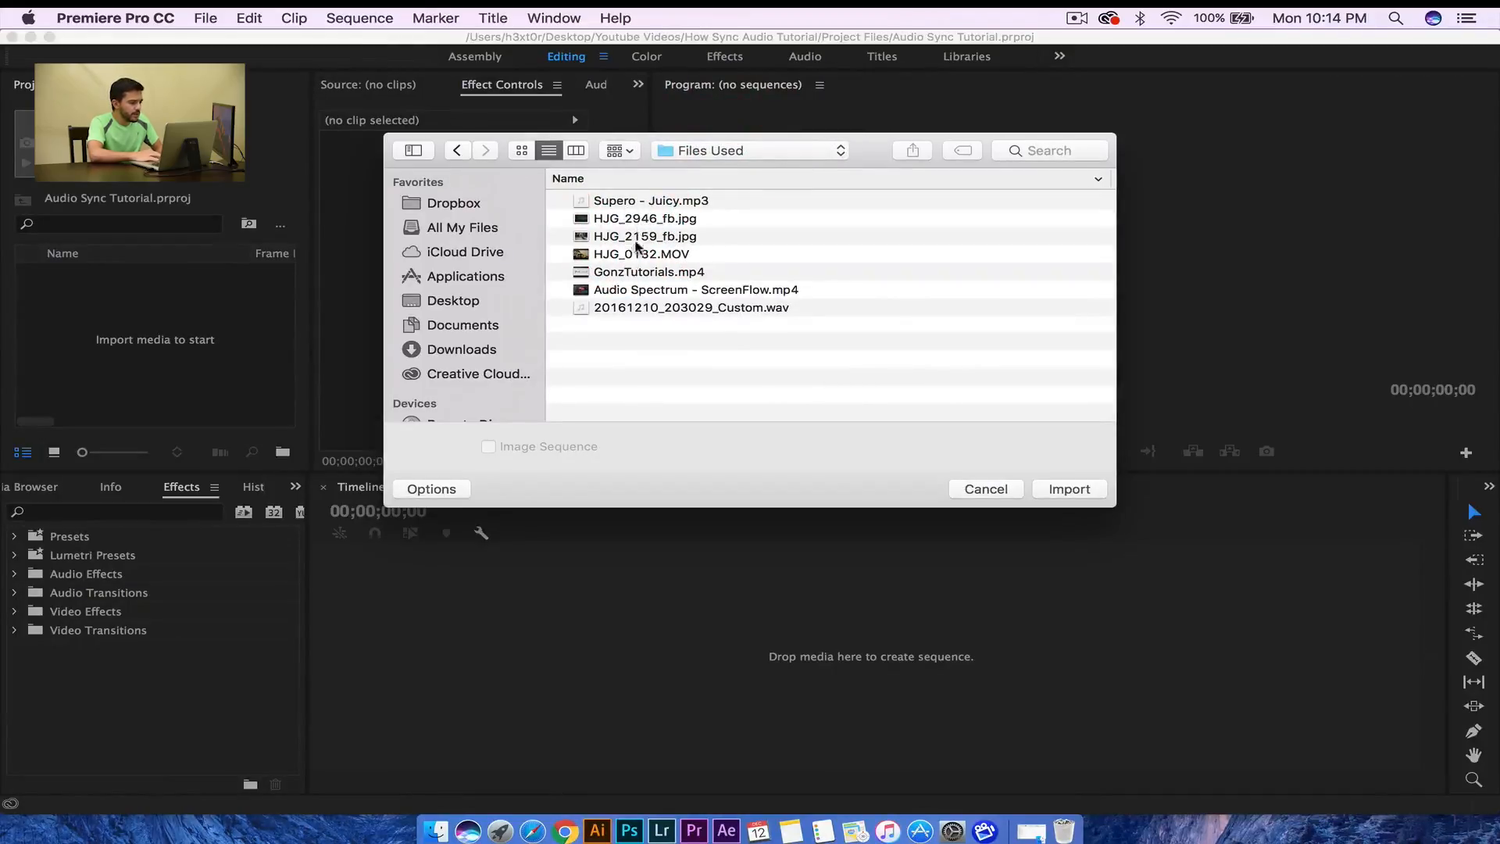
- Preview HJG_0132.MOV, then import it with Audio Spectrum - ScreenFlow.mp4 and 20161210_203029_Custom.wav
click(643, 256)
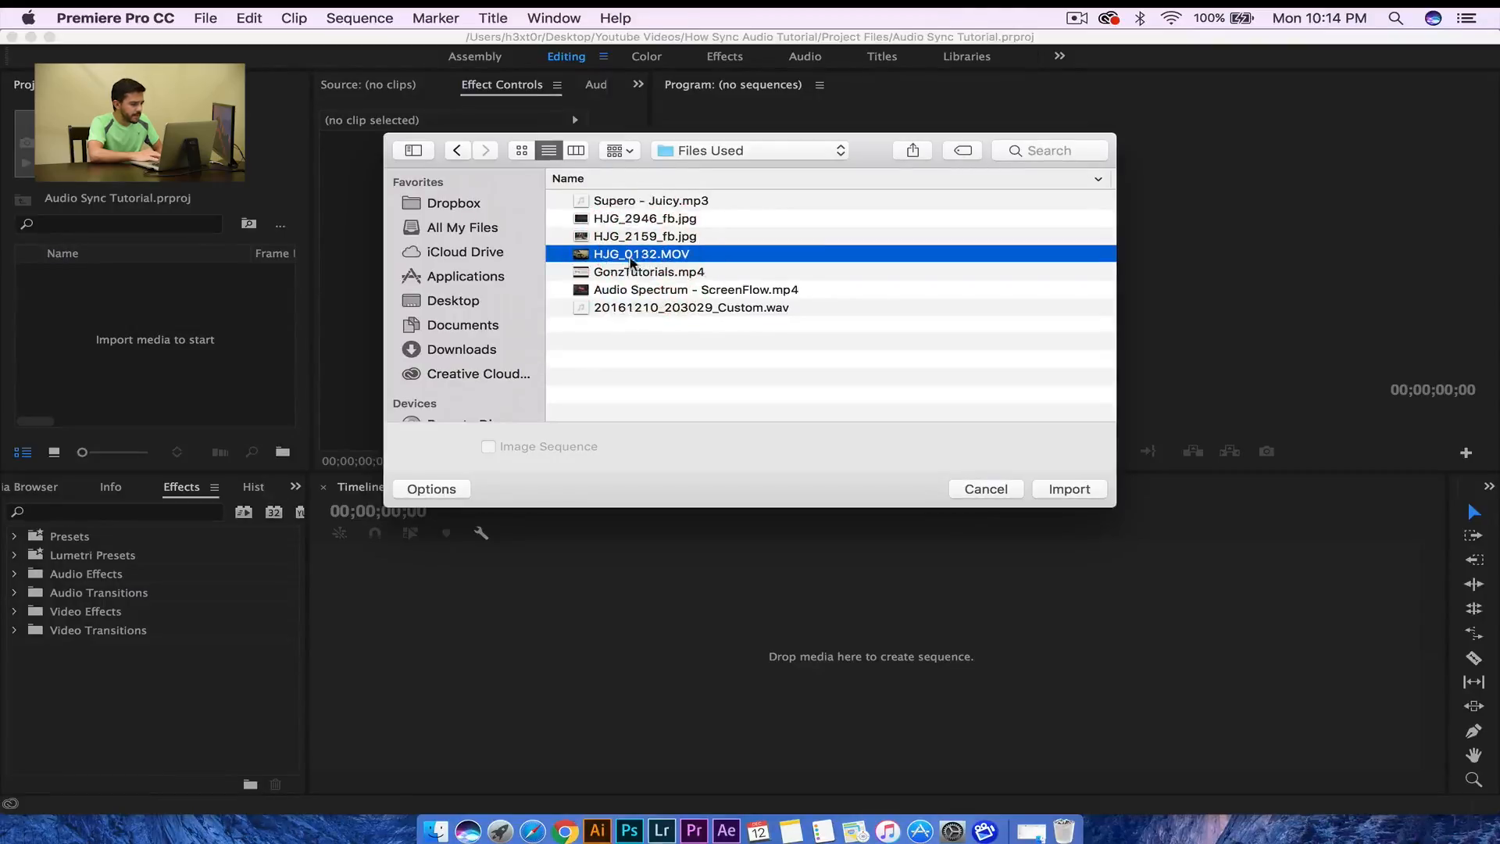
key(space)
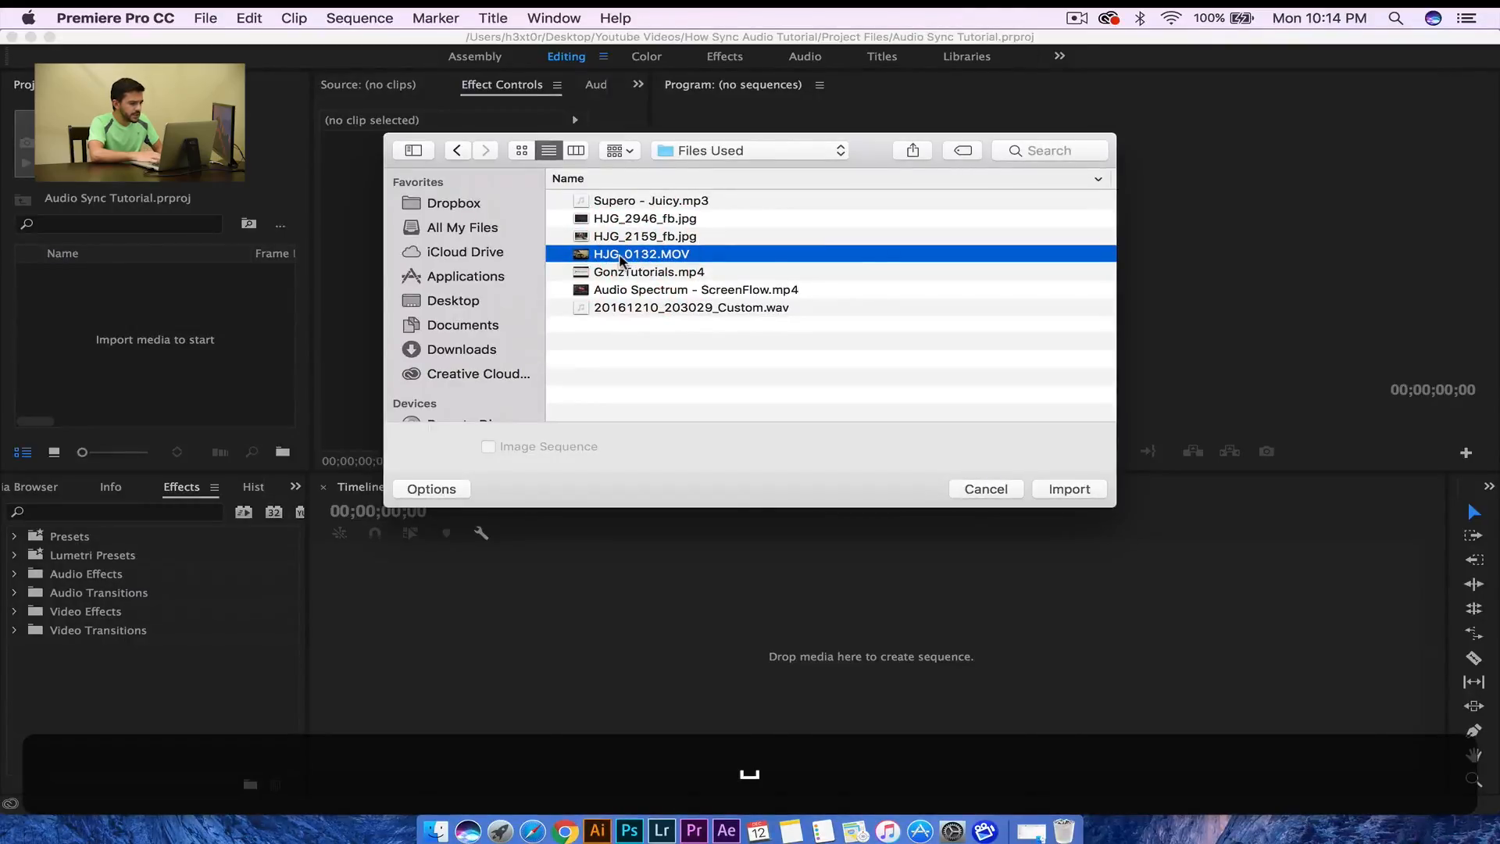
key(space)
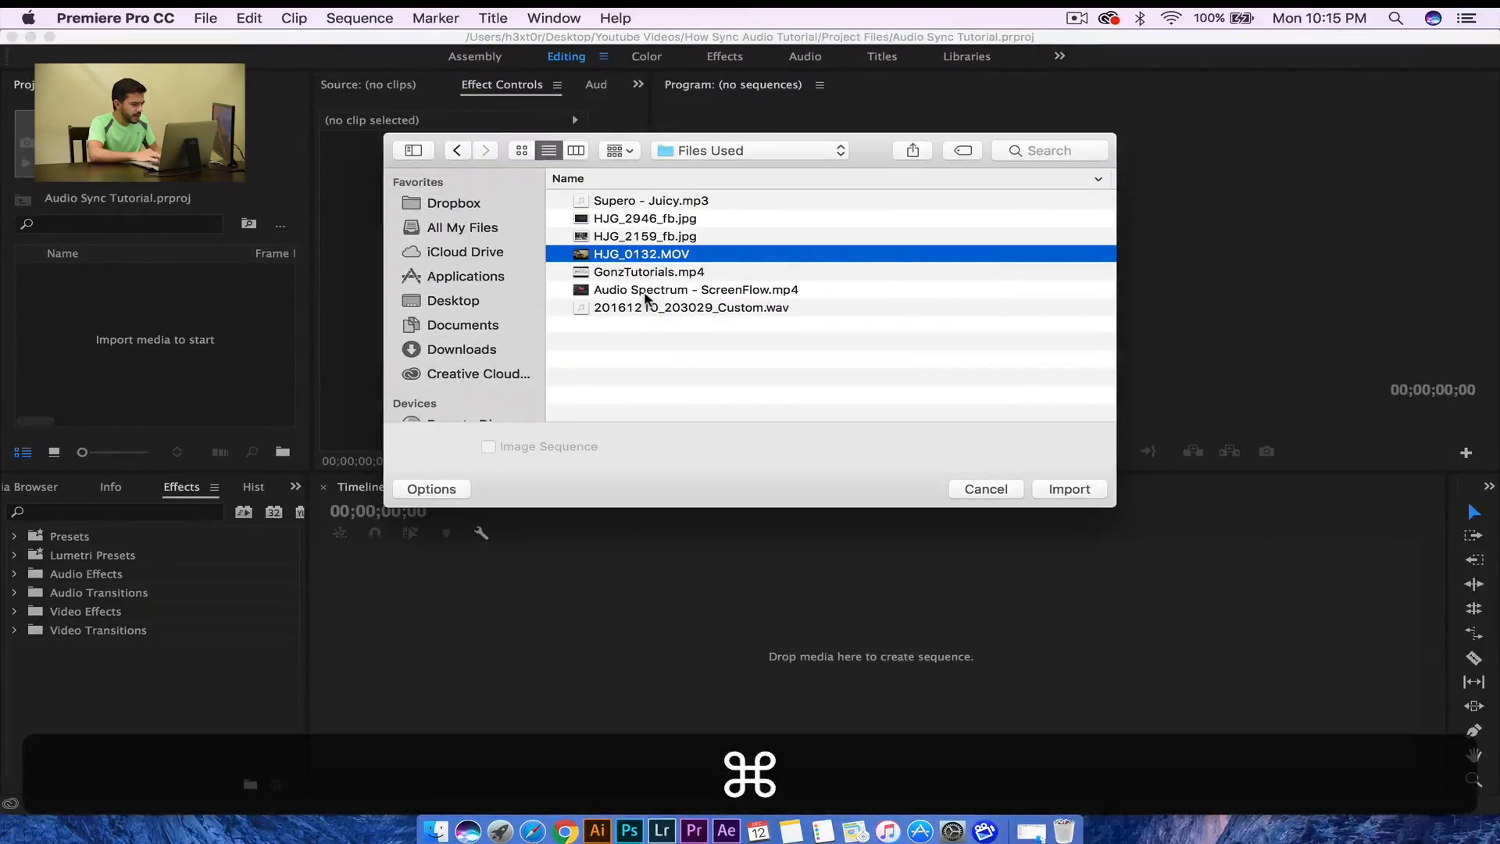
super+click(642, 291)
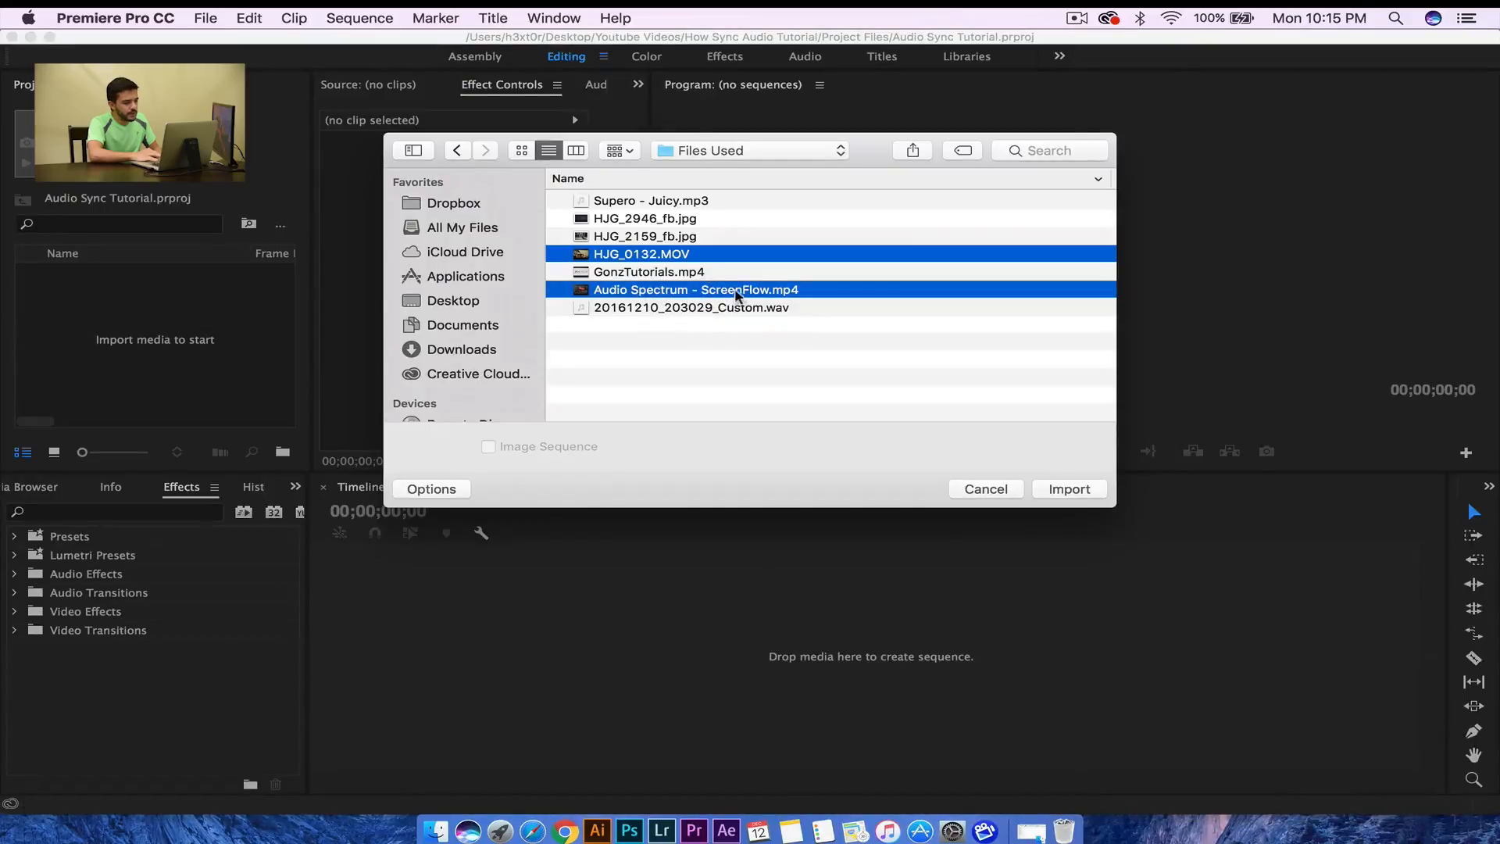
super+click(692, 310)
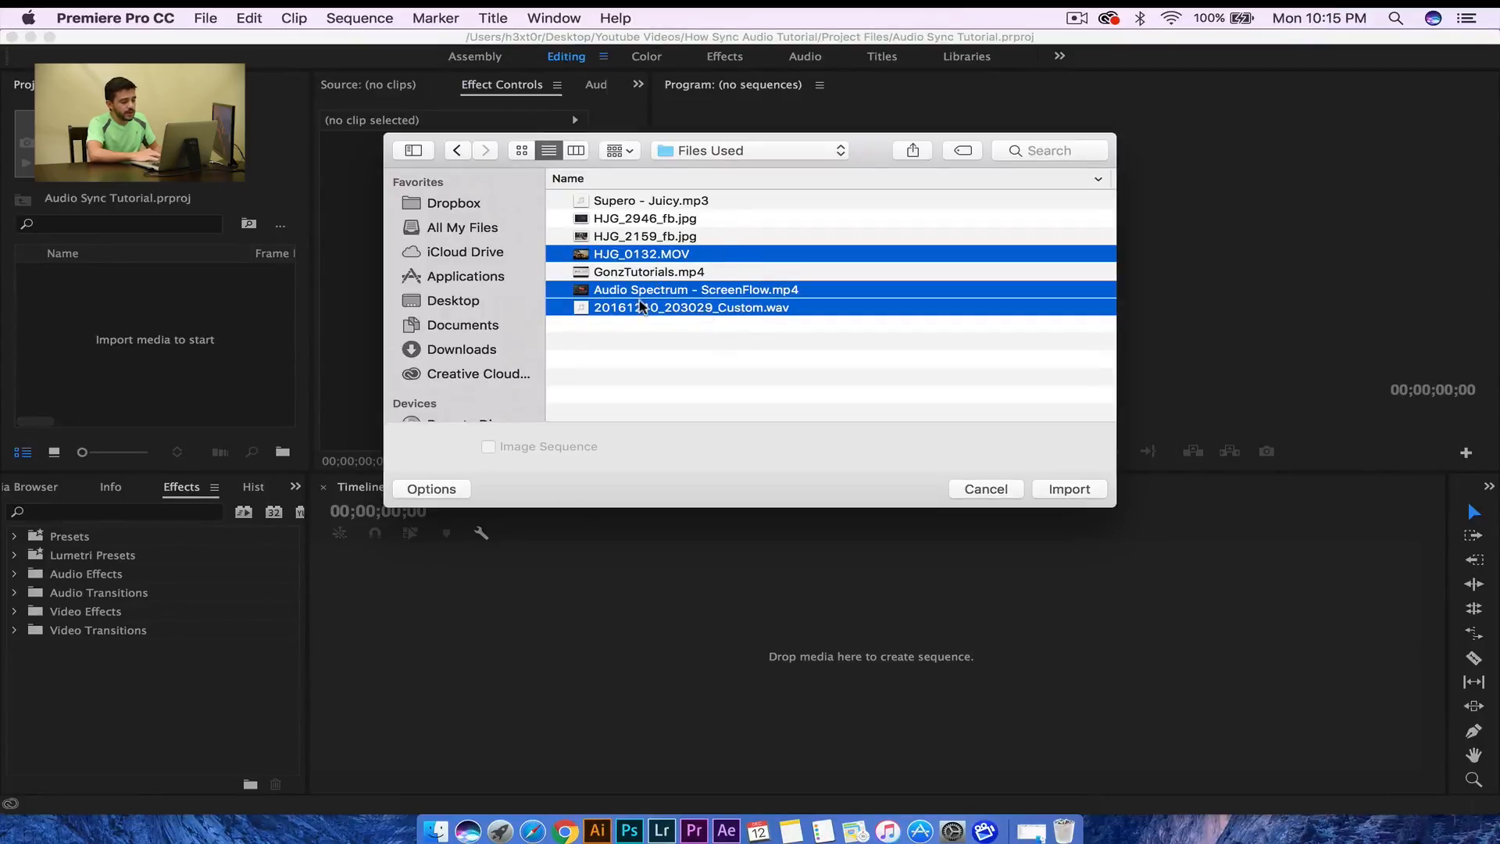
click(1051, 489)
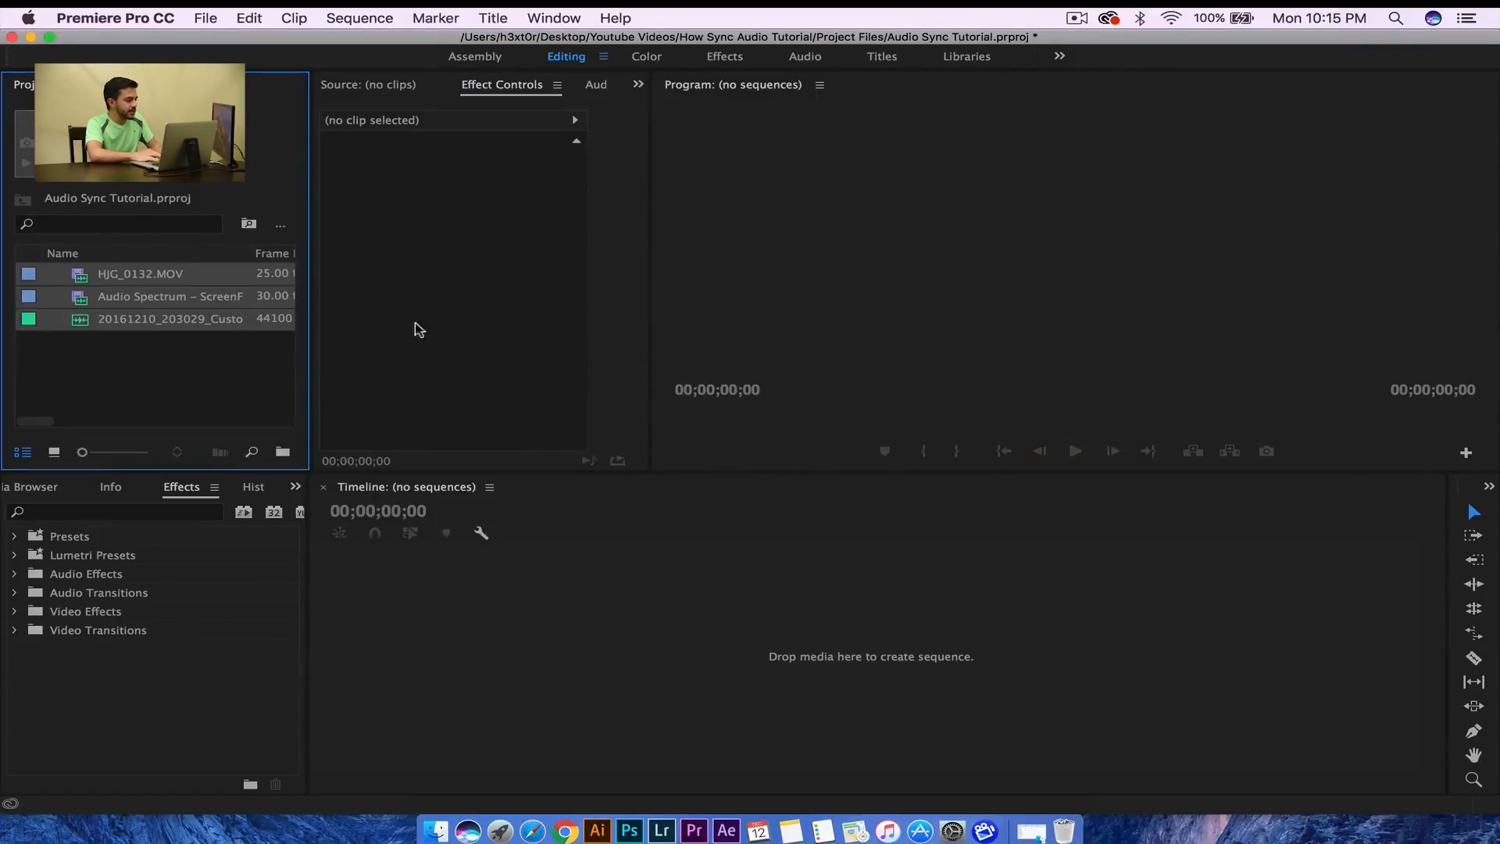
- Compare the details of the three imported clips in the Project panel
click(196, 371)
click(133, 274)
click(134, 296)
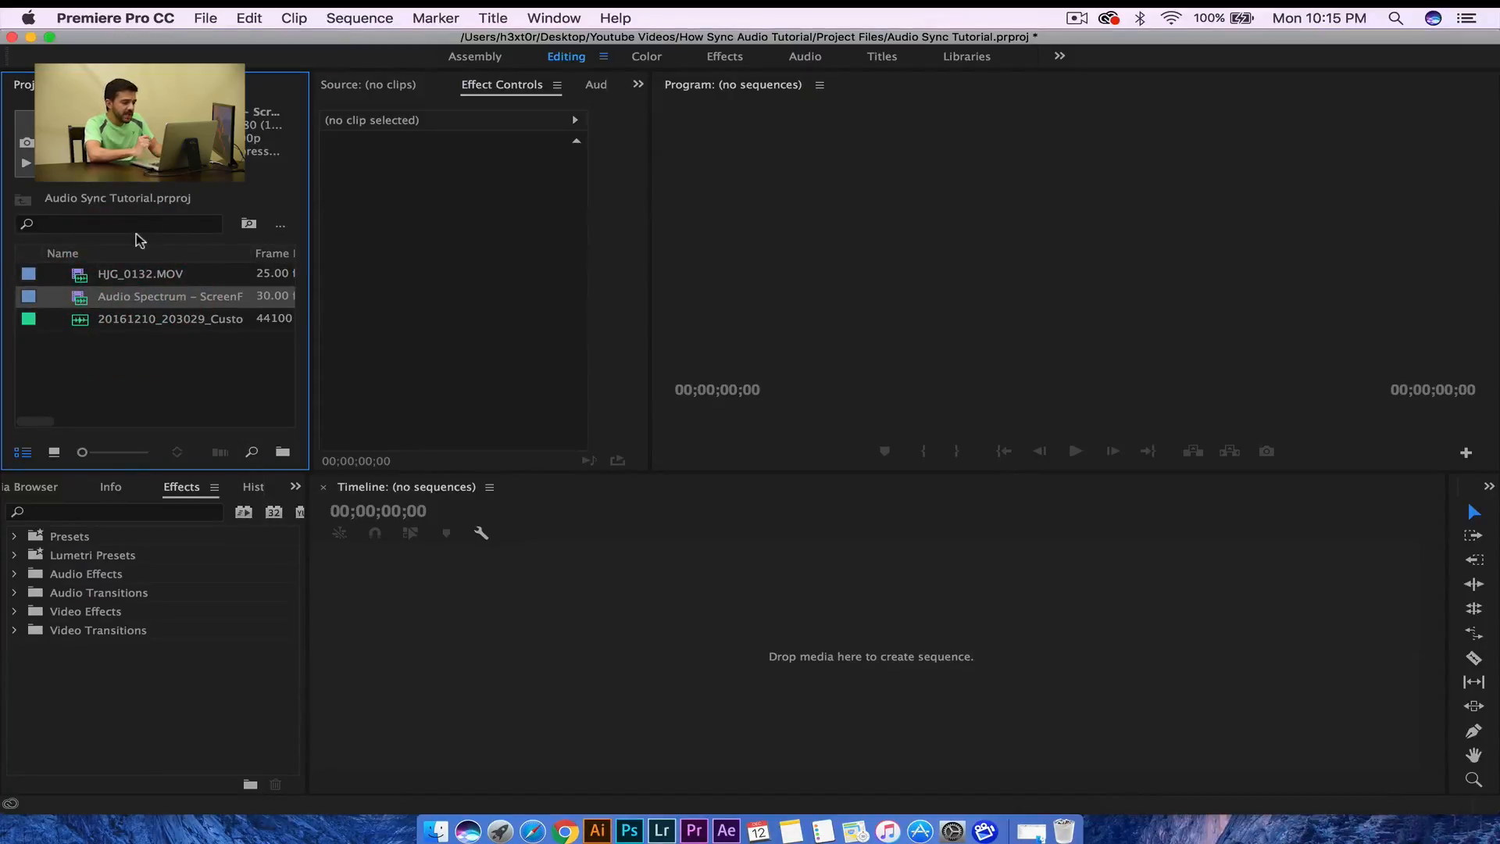
click(125, 273)
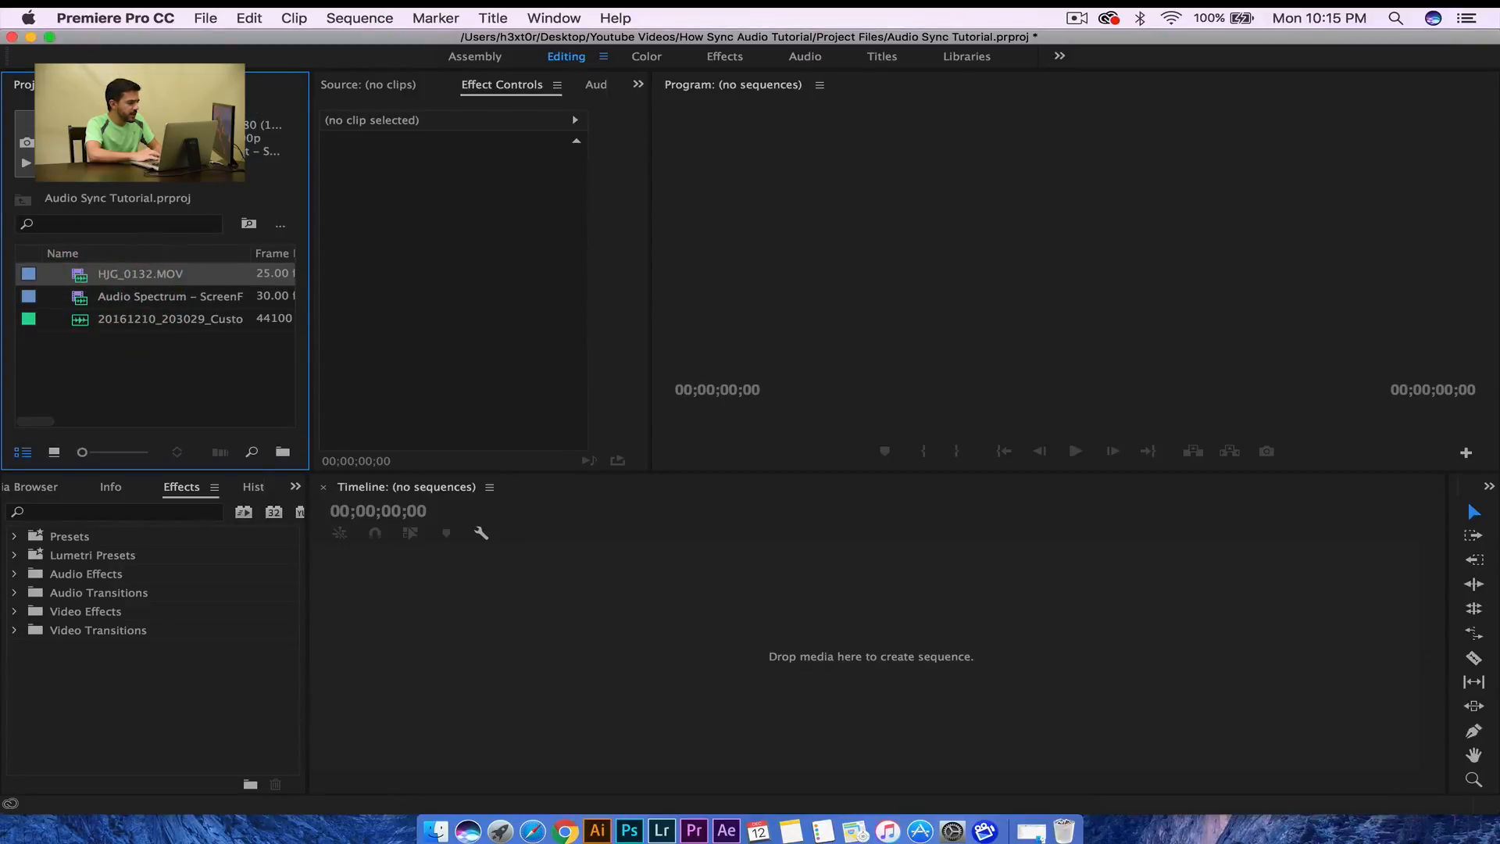
click(129, 297)
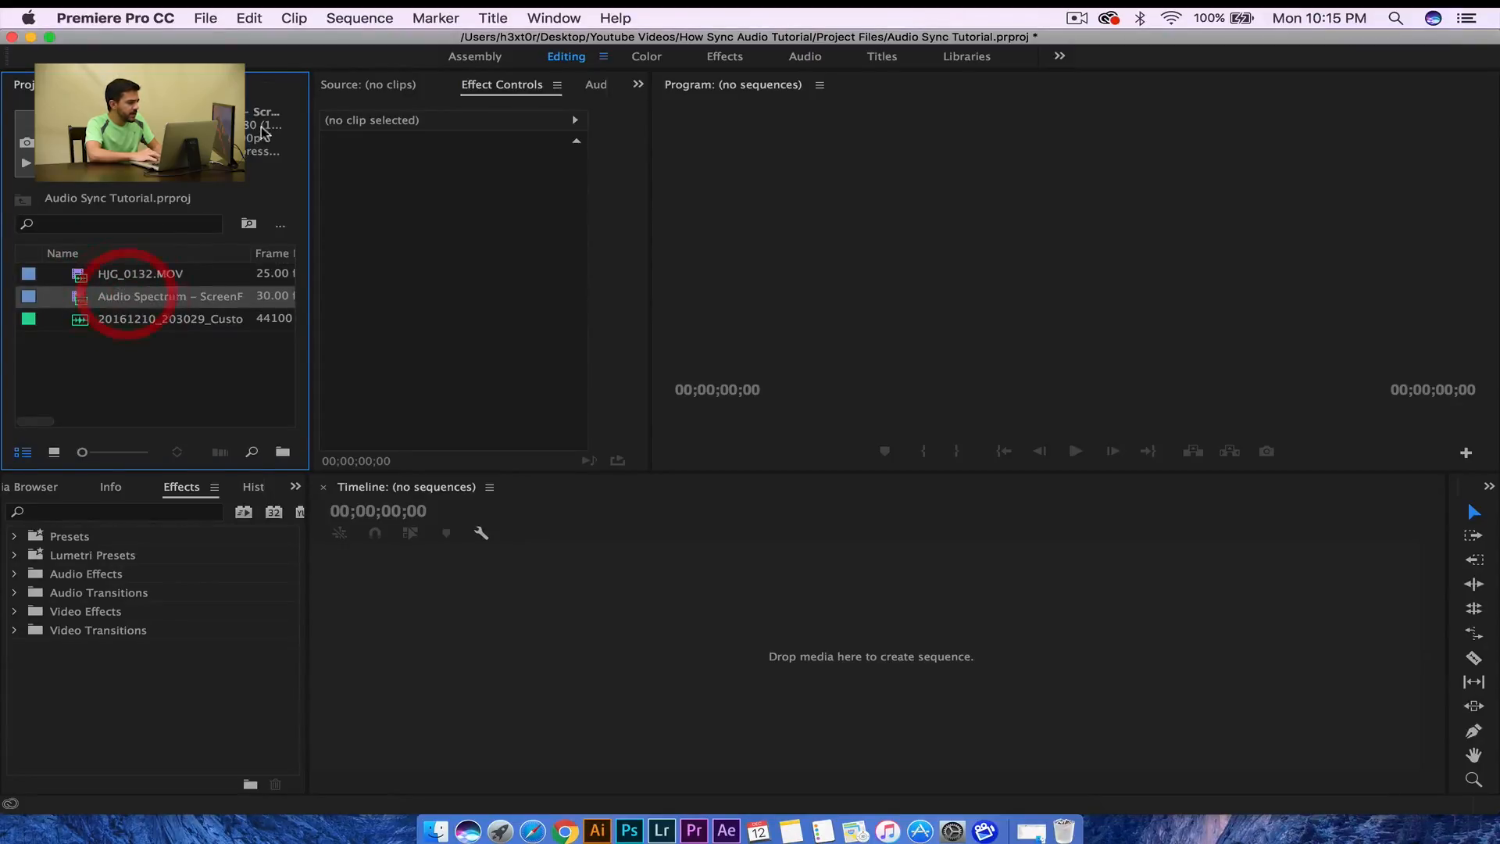
click(148, 275)
click(129, 317)
click(131, 296)
click(130, 275)
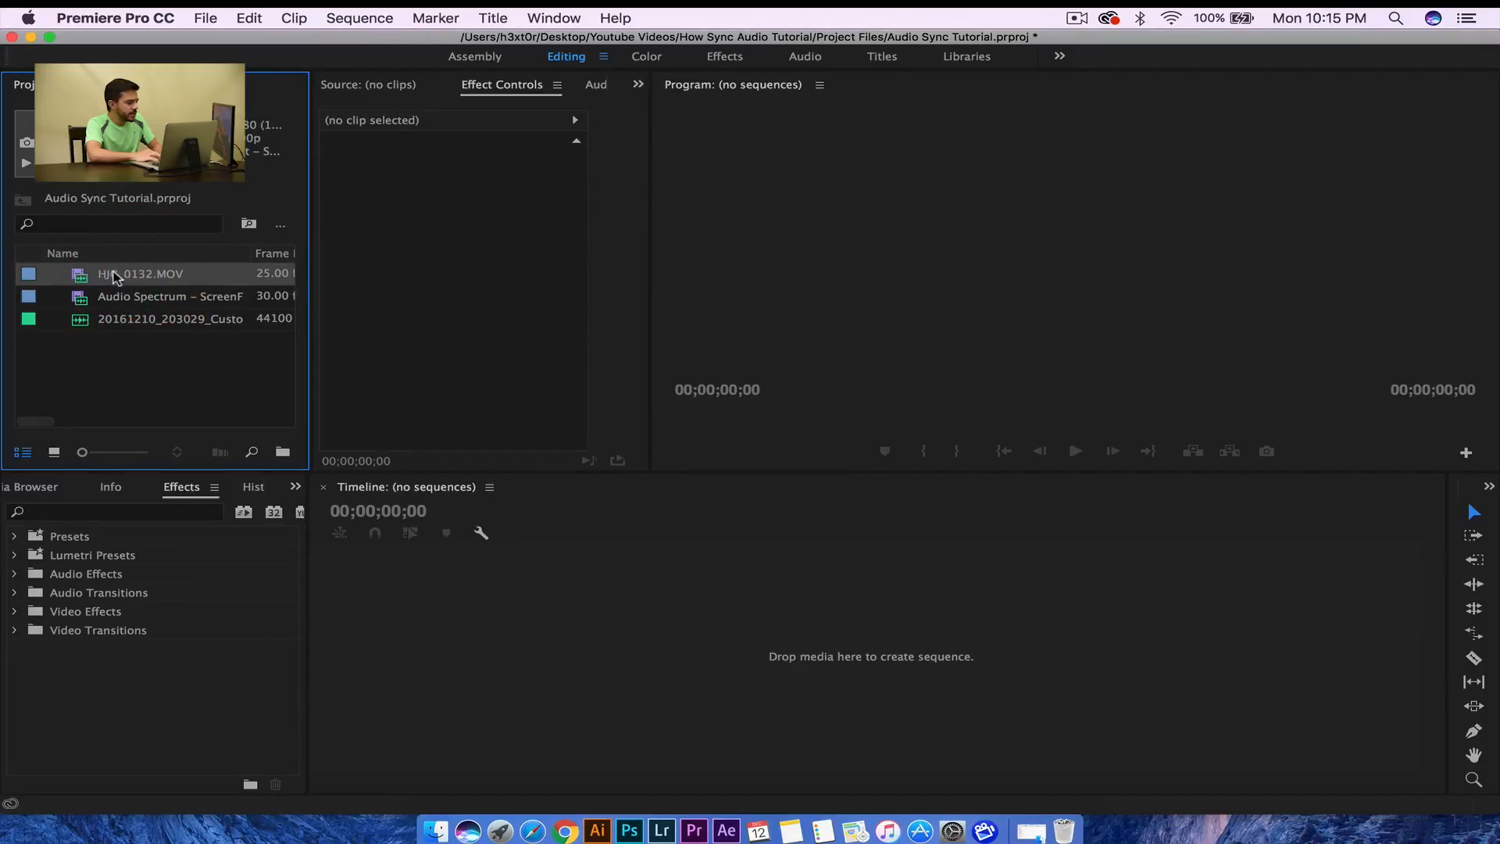
- Build the Audio Spectrum – ScreenFlow sequence from the screen recording and preview around 00:14:49
click(117, 300)
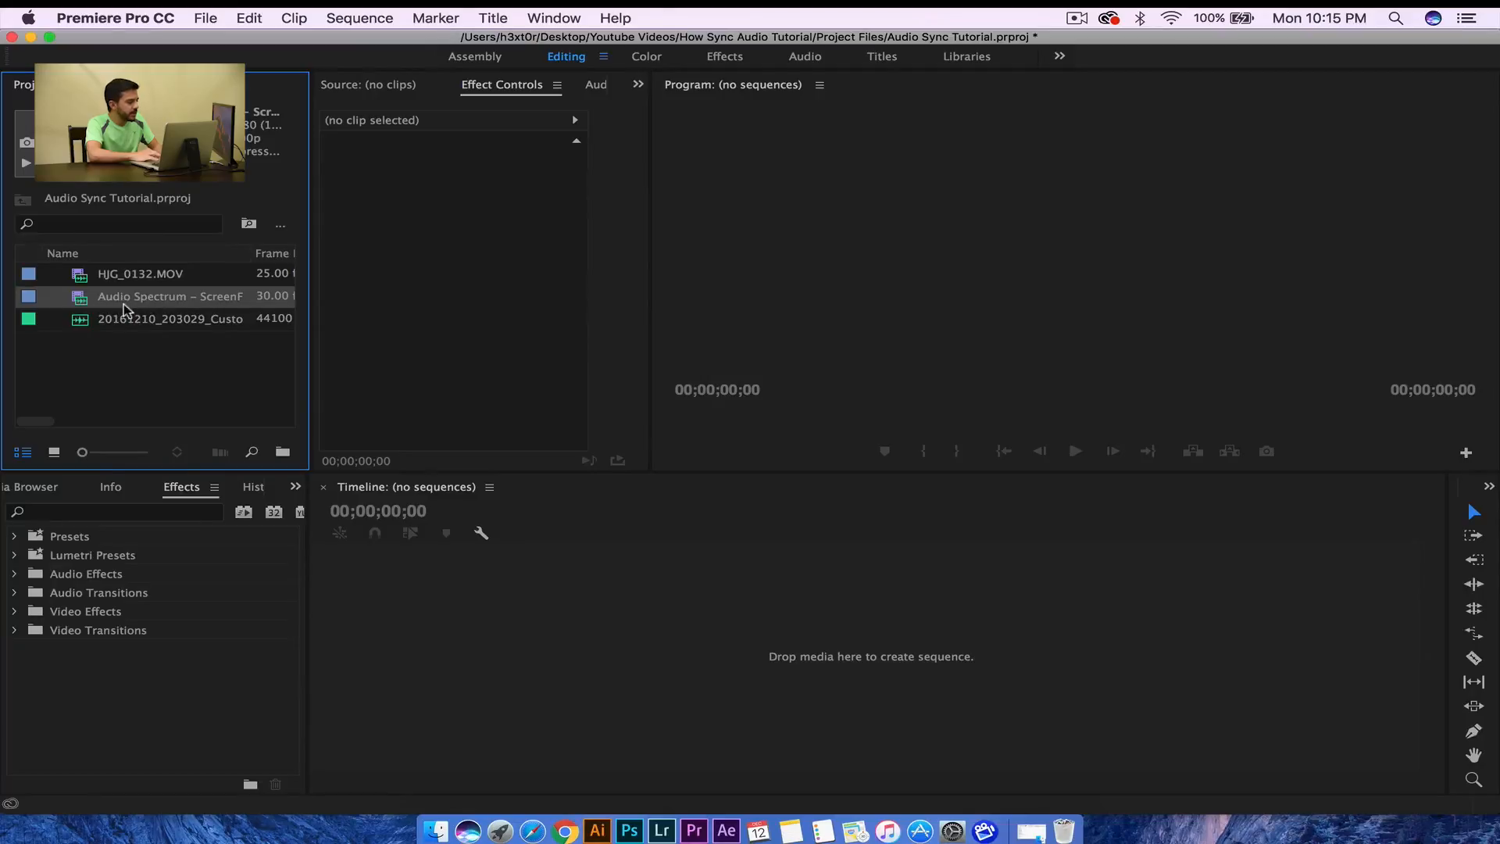
drag(125, 309, 517, 641)
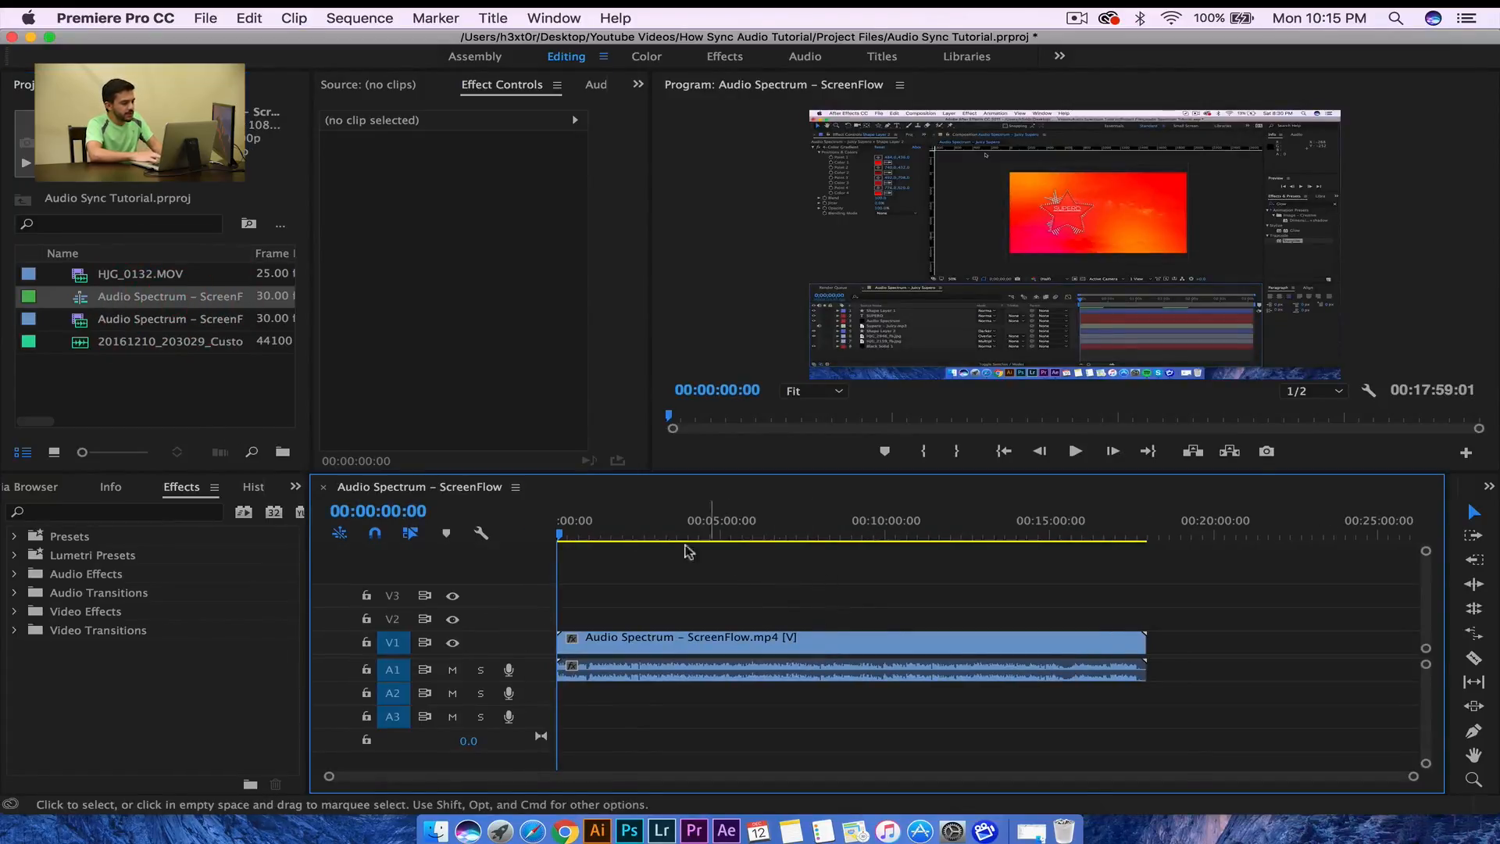
drag(561, 537, 482, 692)
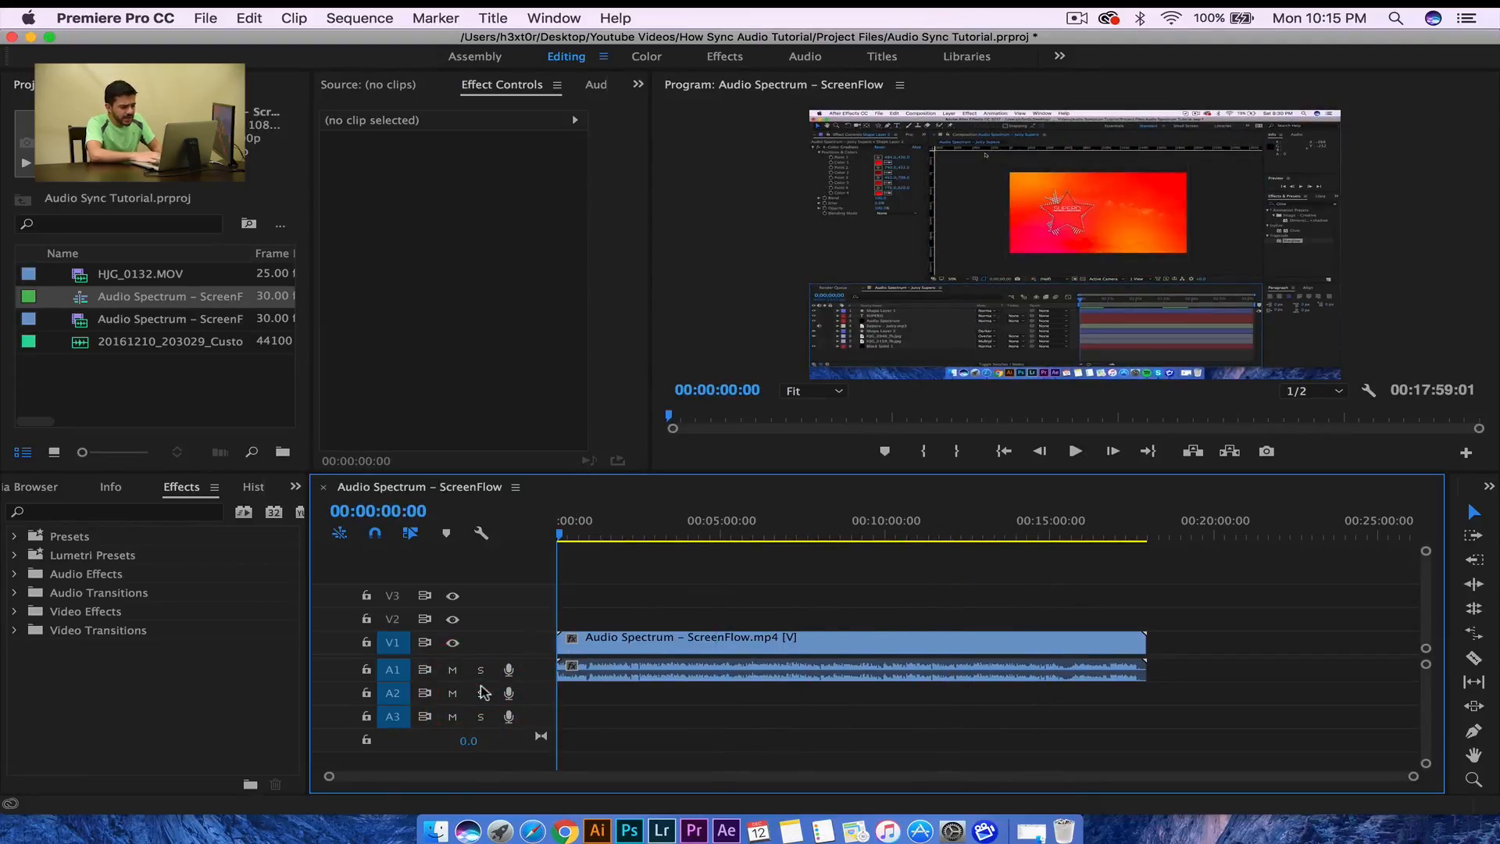
key(space)
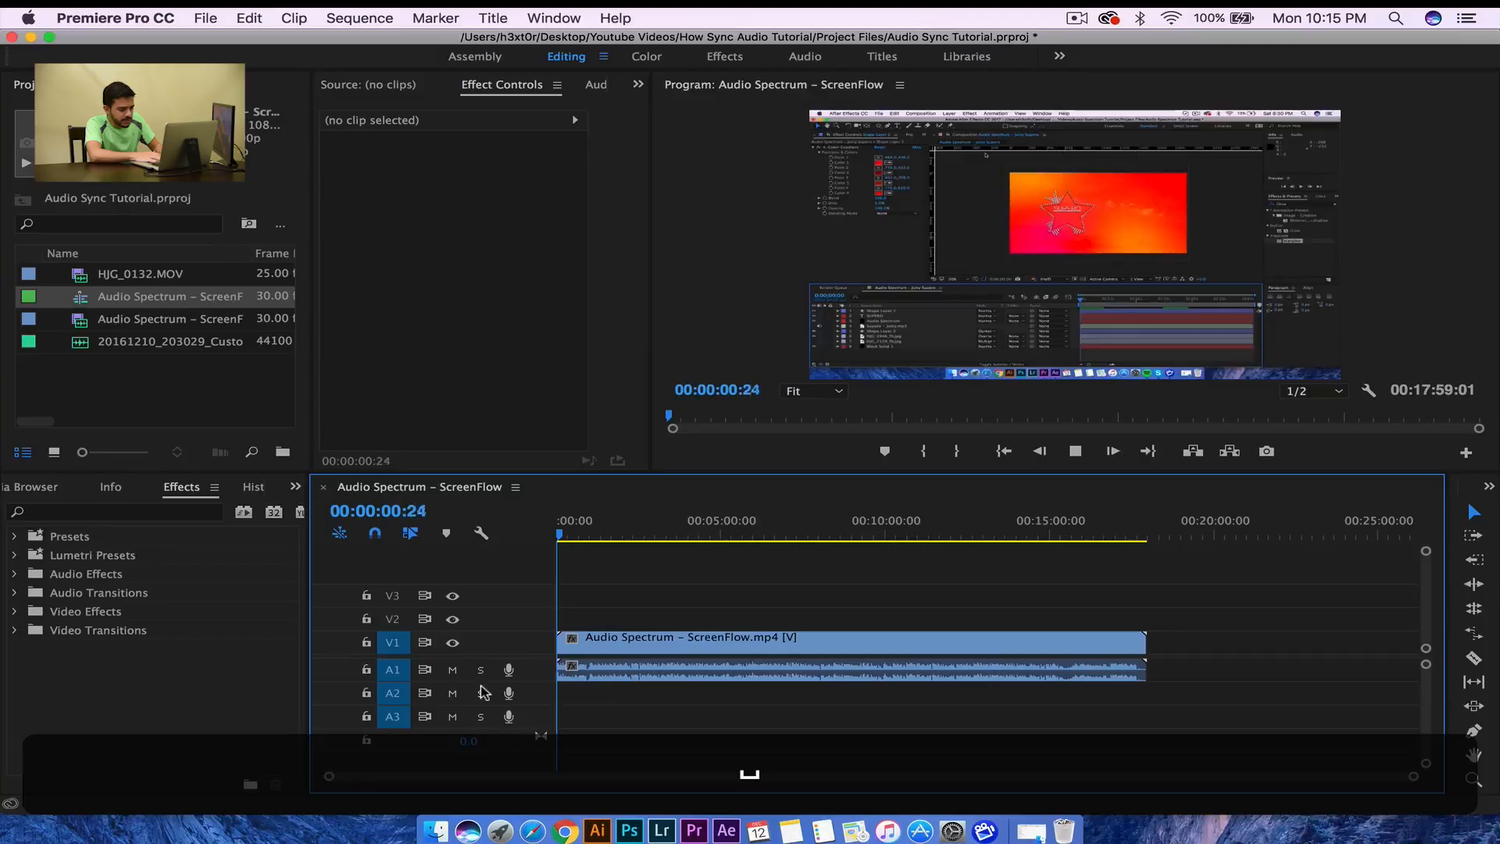
click(572, 535)
key(space)
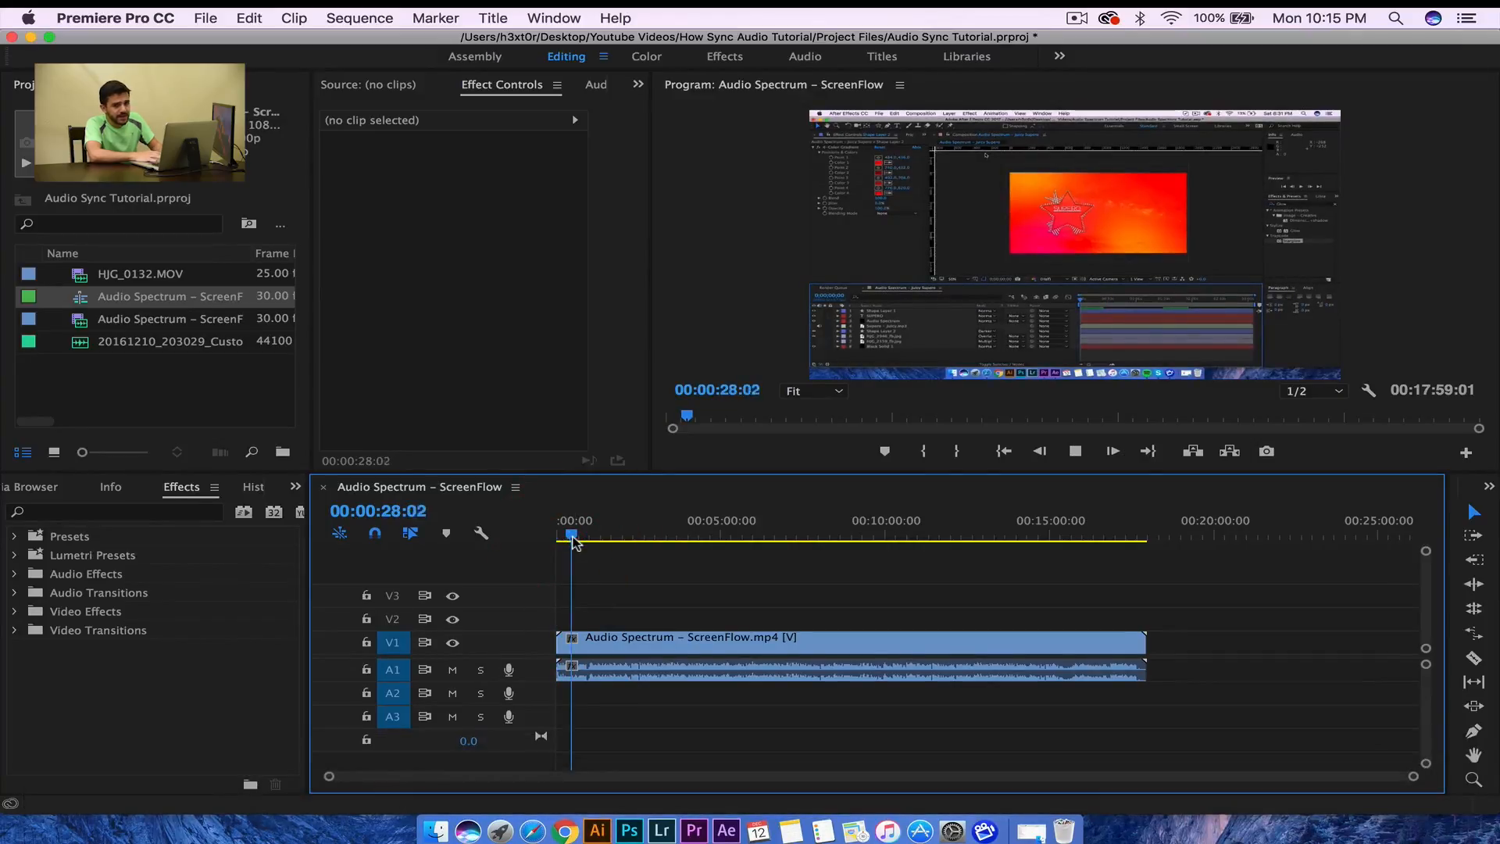
key(space)
key(space)
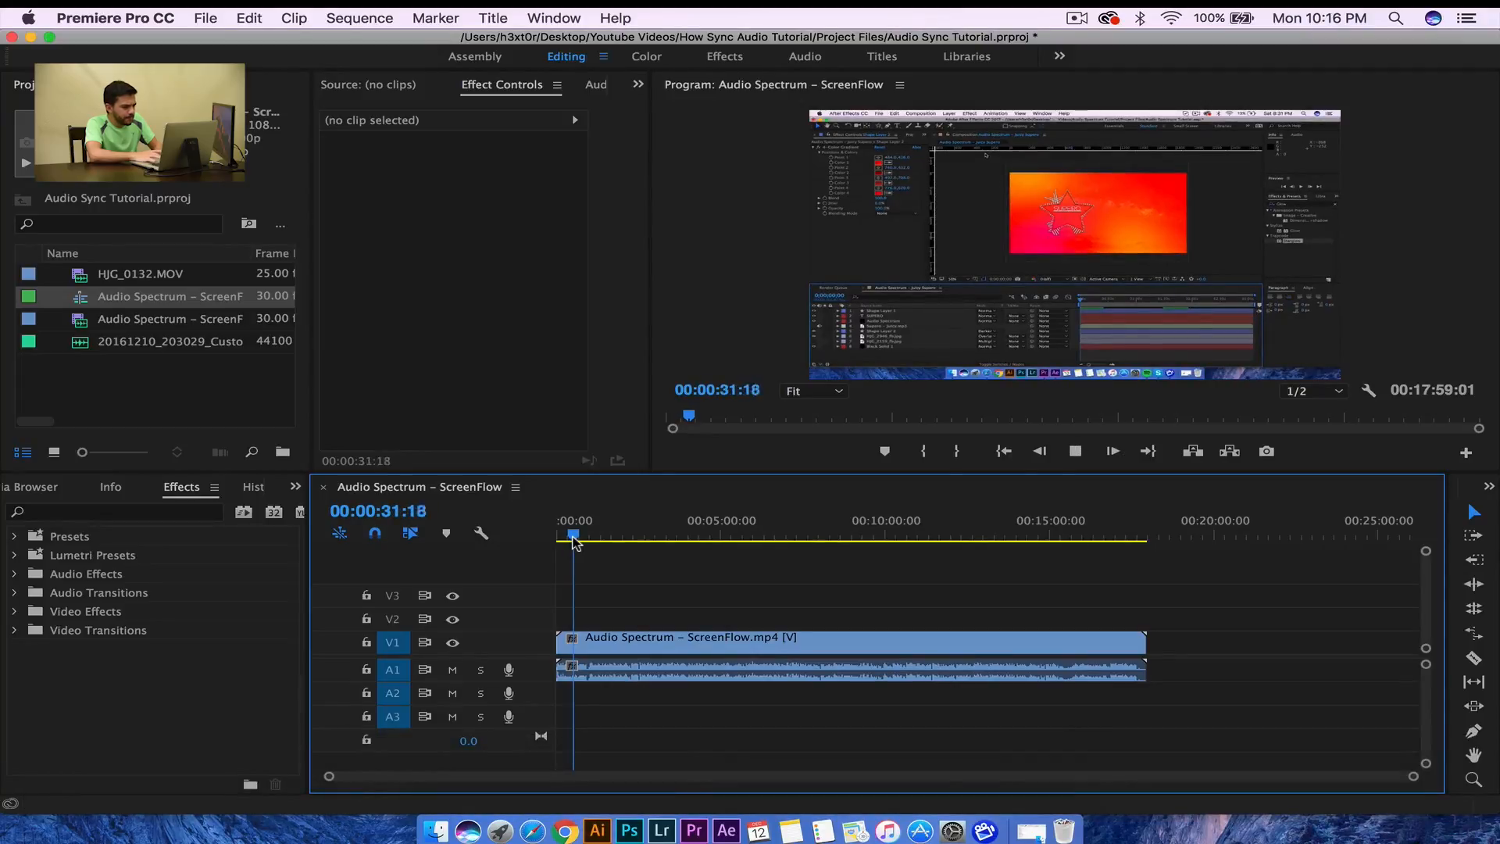
click(551, 538)
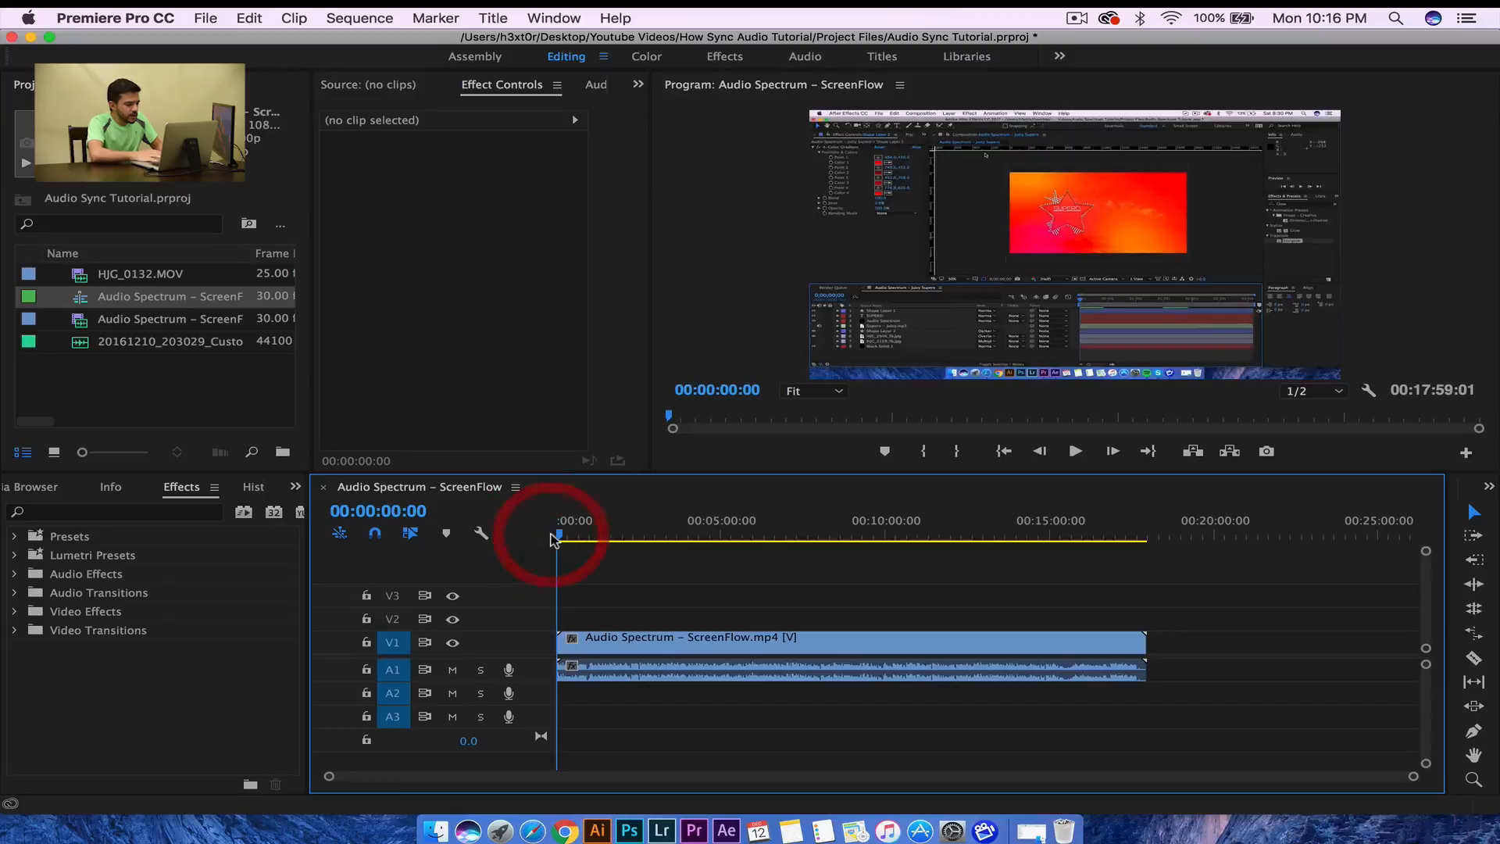
key(space)
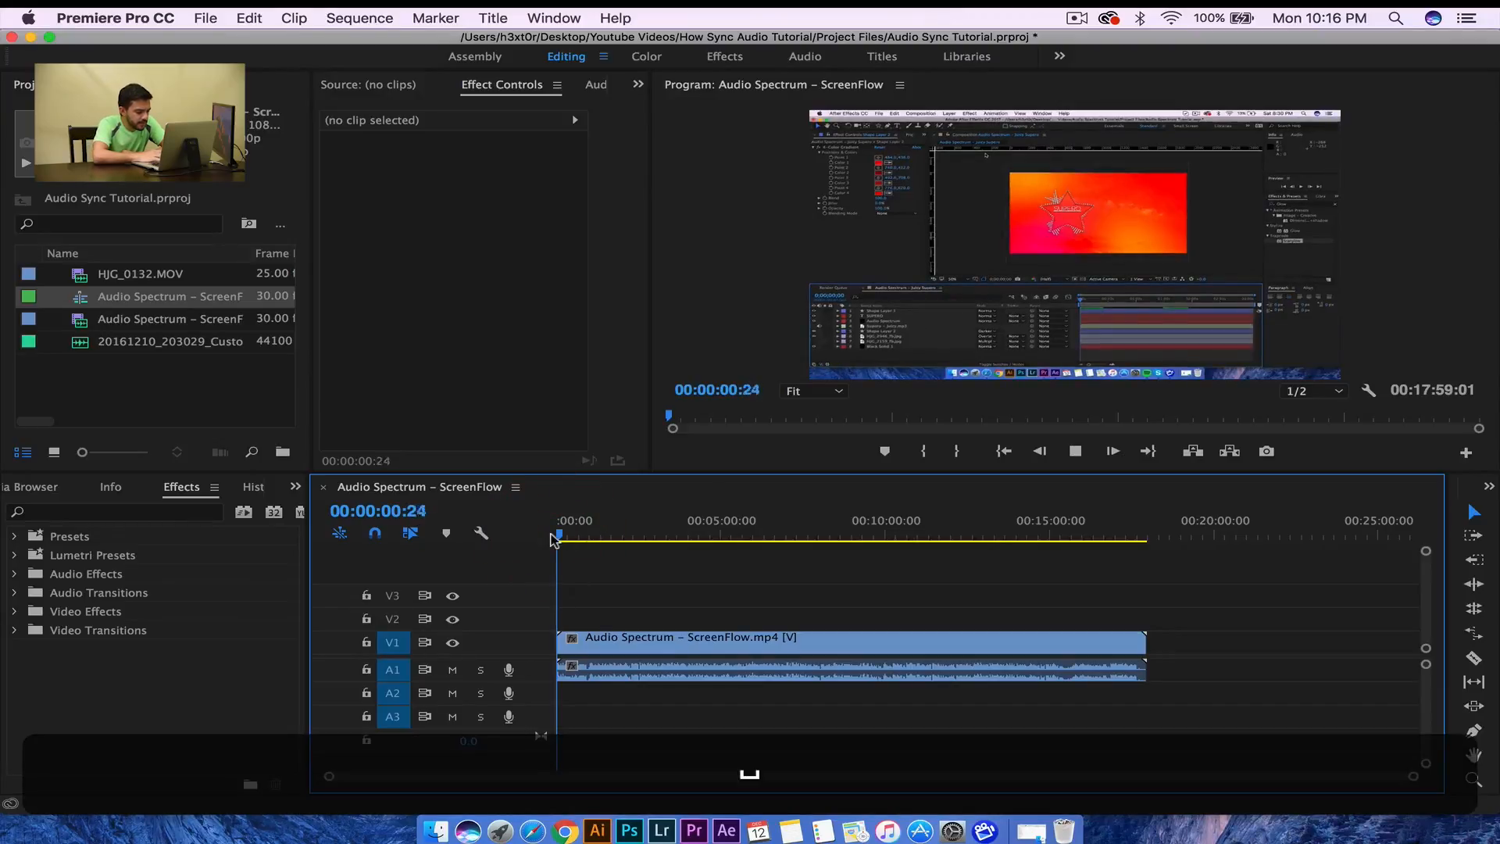
key(space)
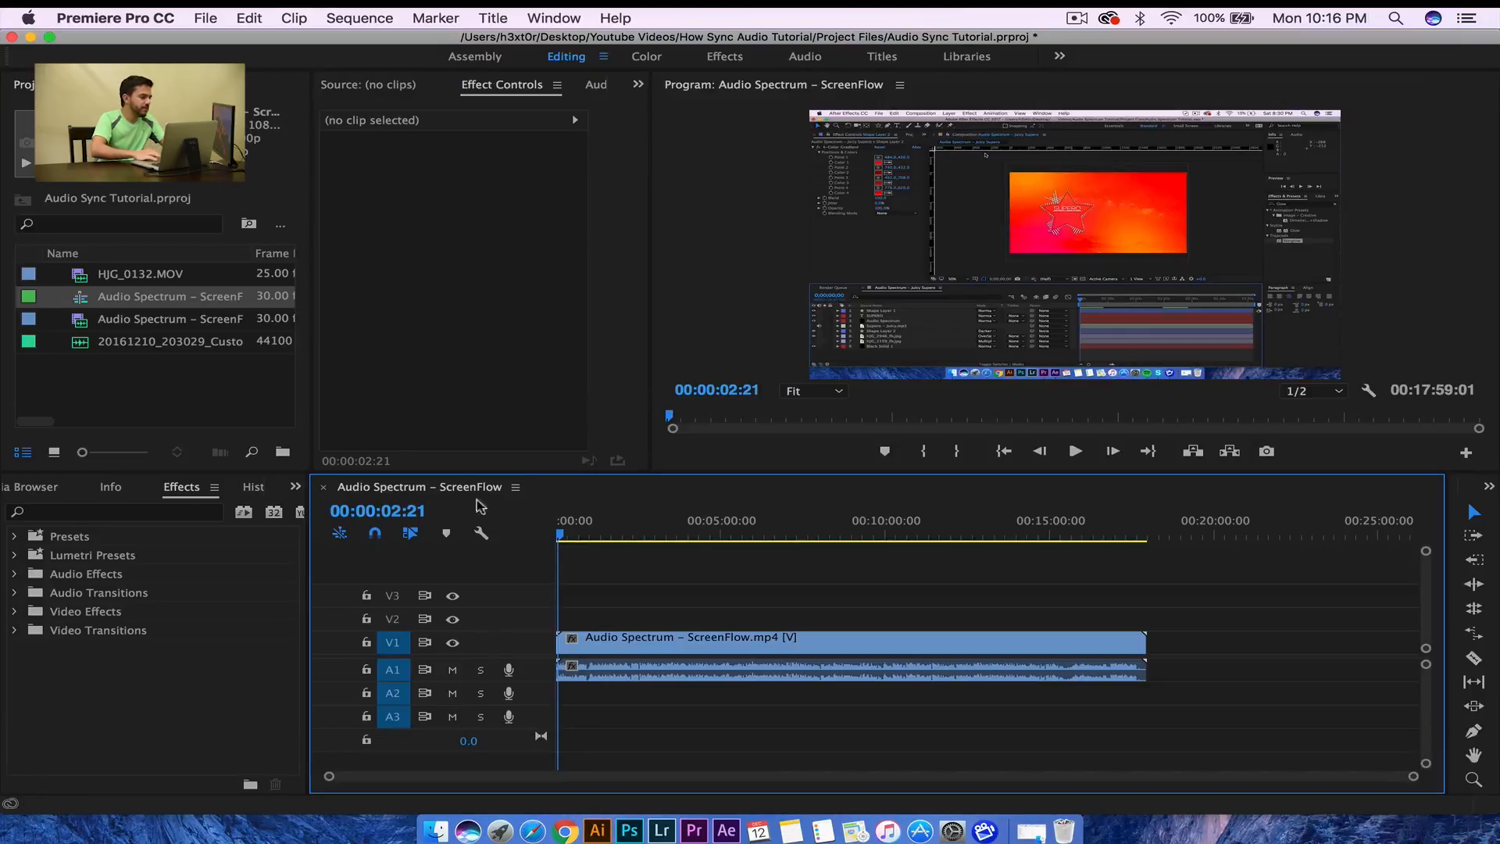
click(129, 277)
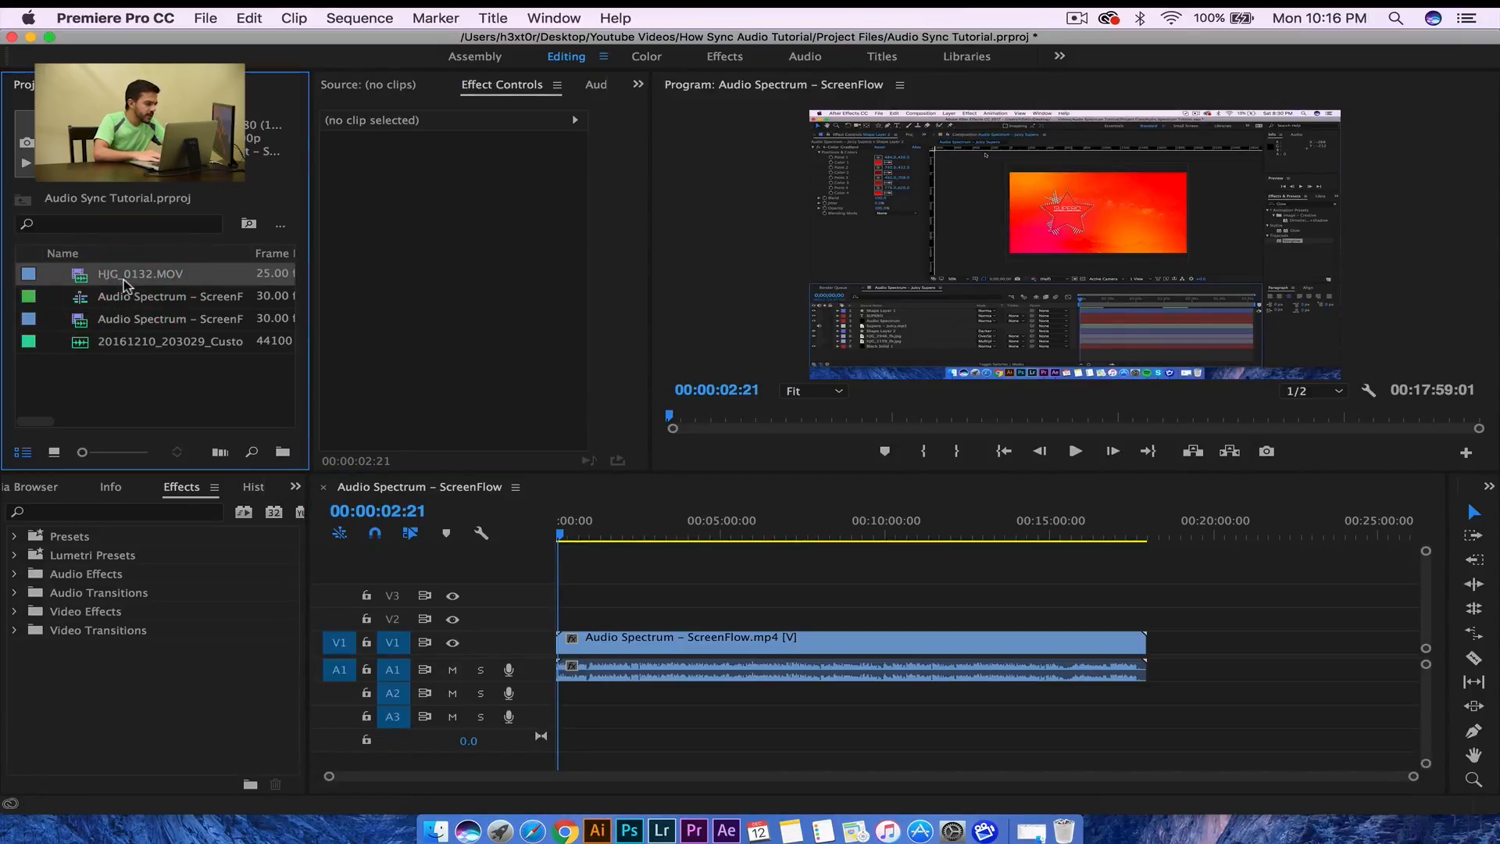
- Place HJG_0132.MOV on V2 and the WAV audio on A3 at the sequence start
drag(124, 283, 587, 617)
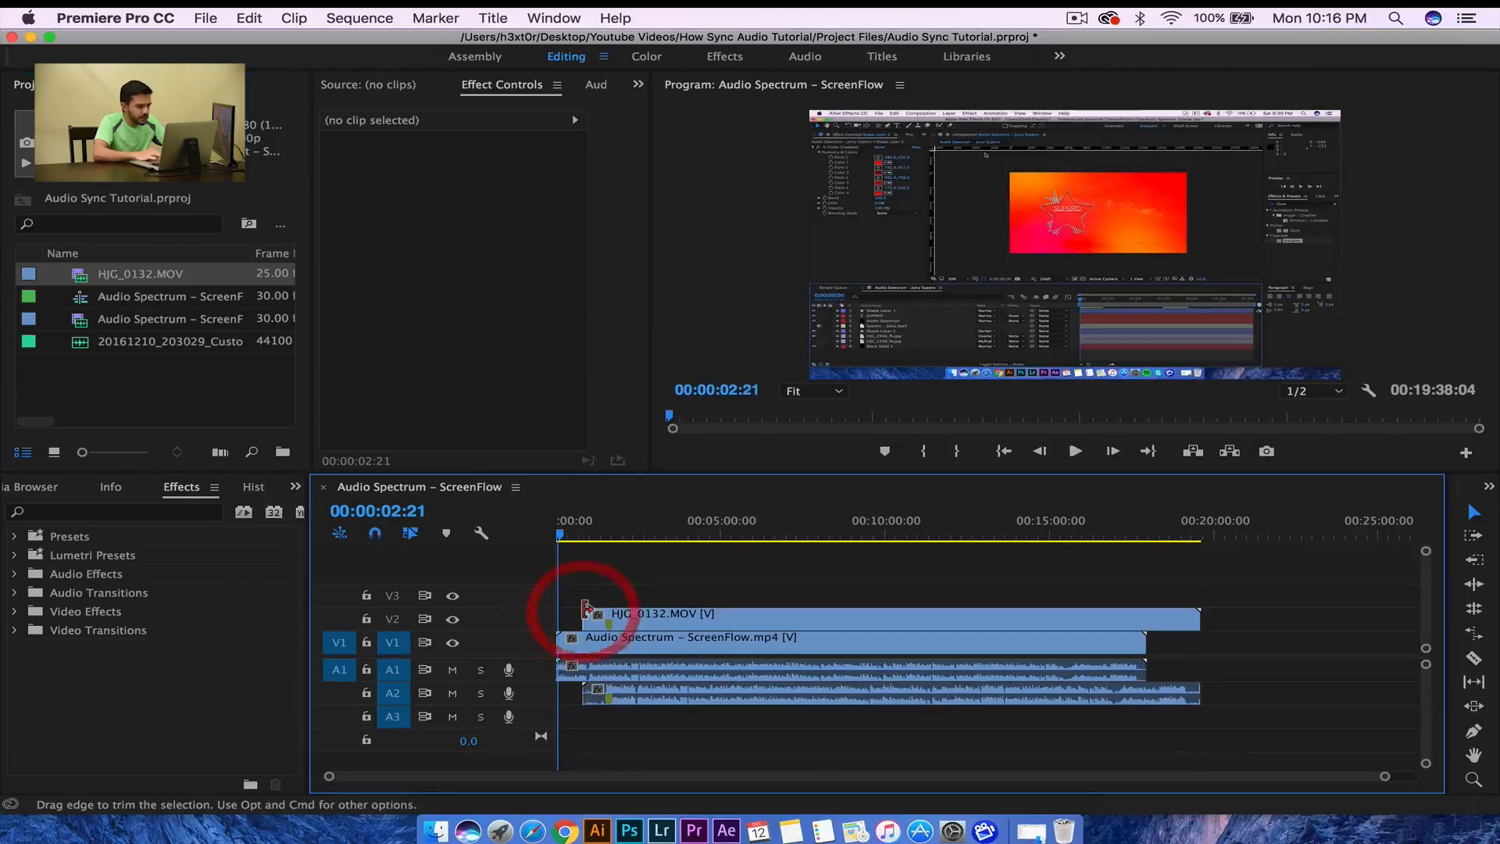
click(601, 617)
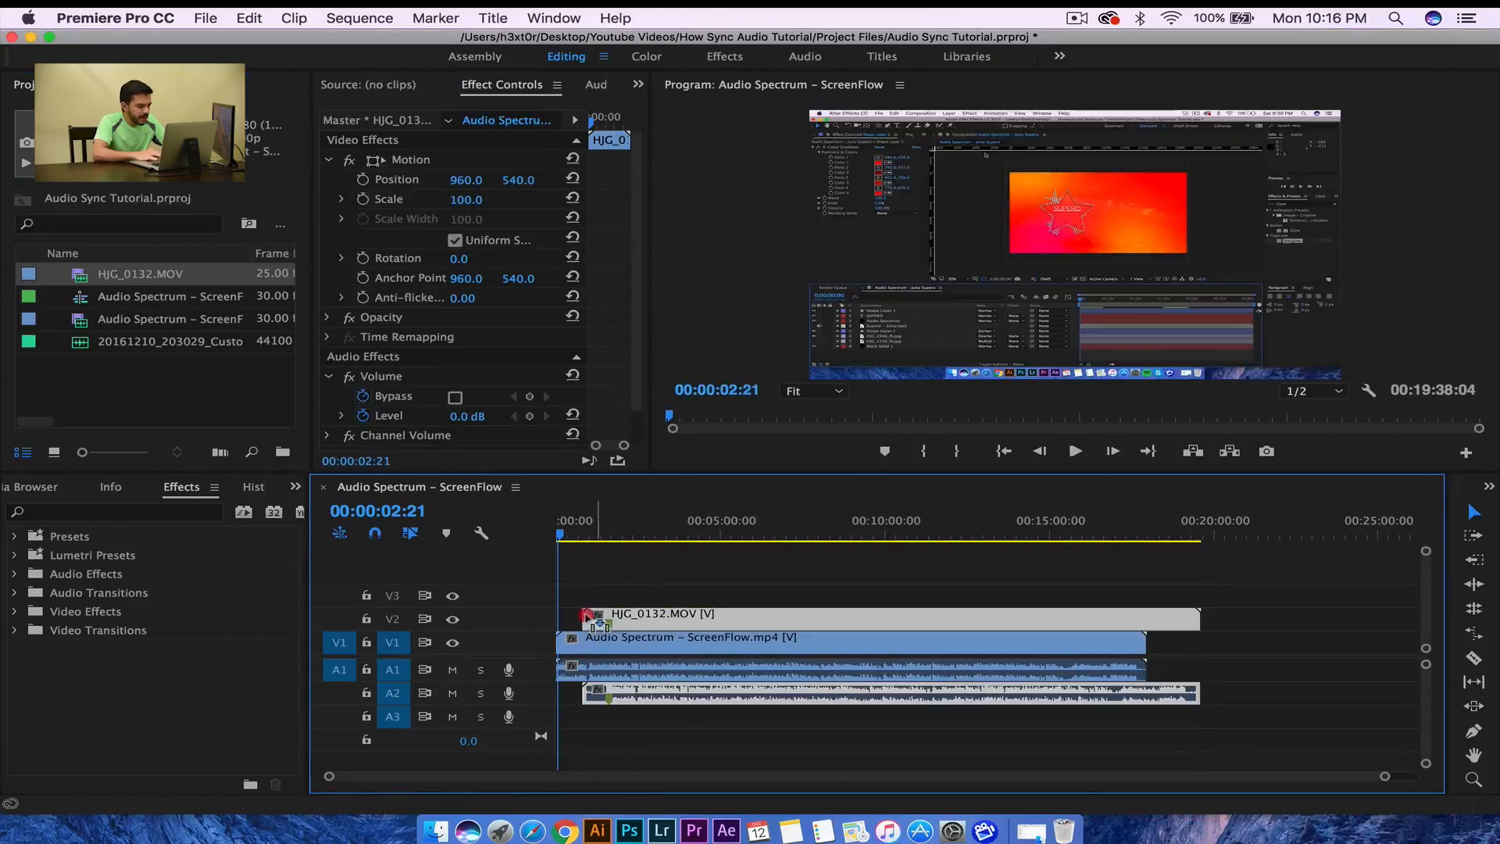
click(114, 348)
drag(520, 651, 630, 719)
- Rename the WAV clip in the Project panel to 'Main Audio'
click(129, 341)
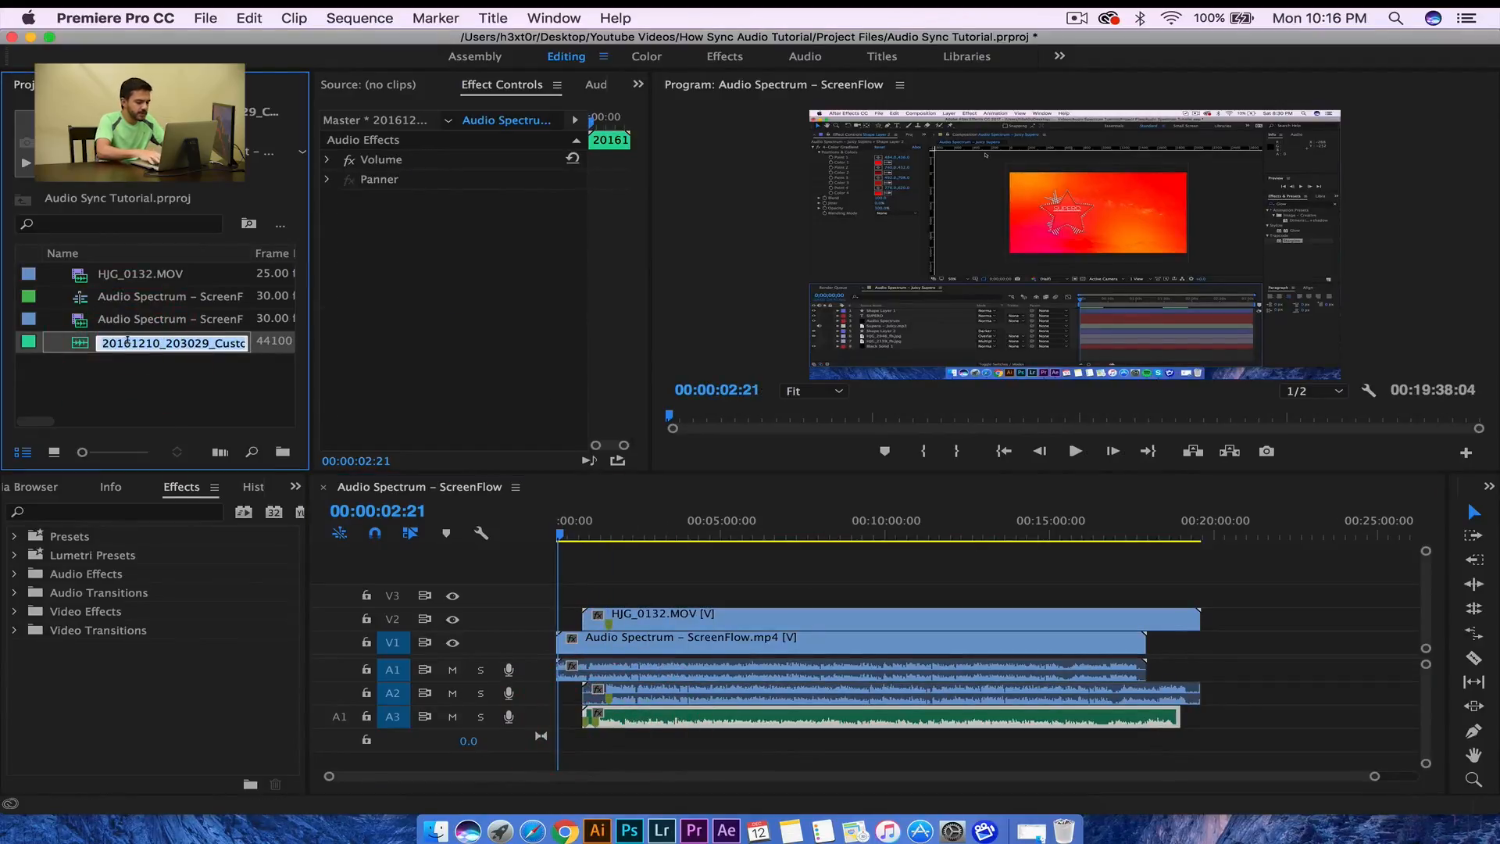
text(Ma)
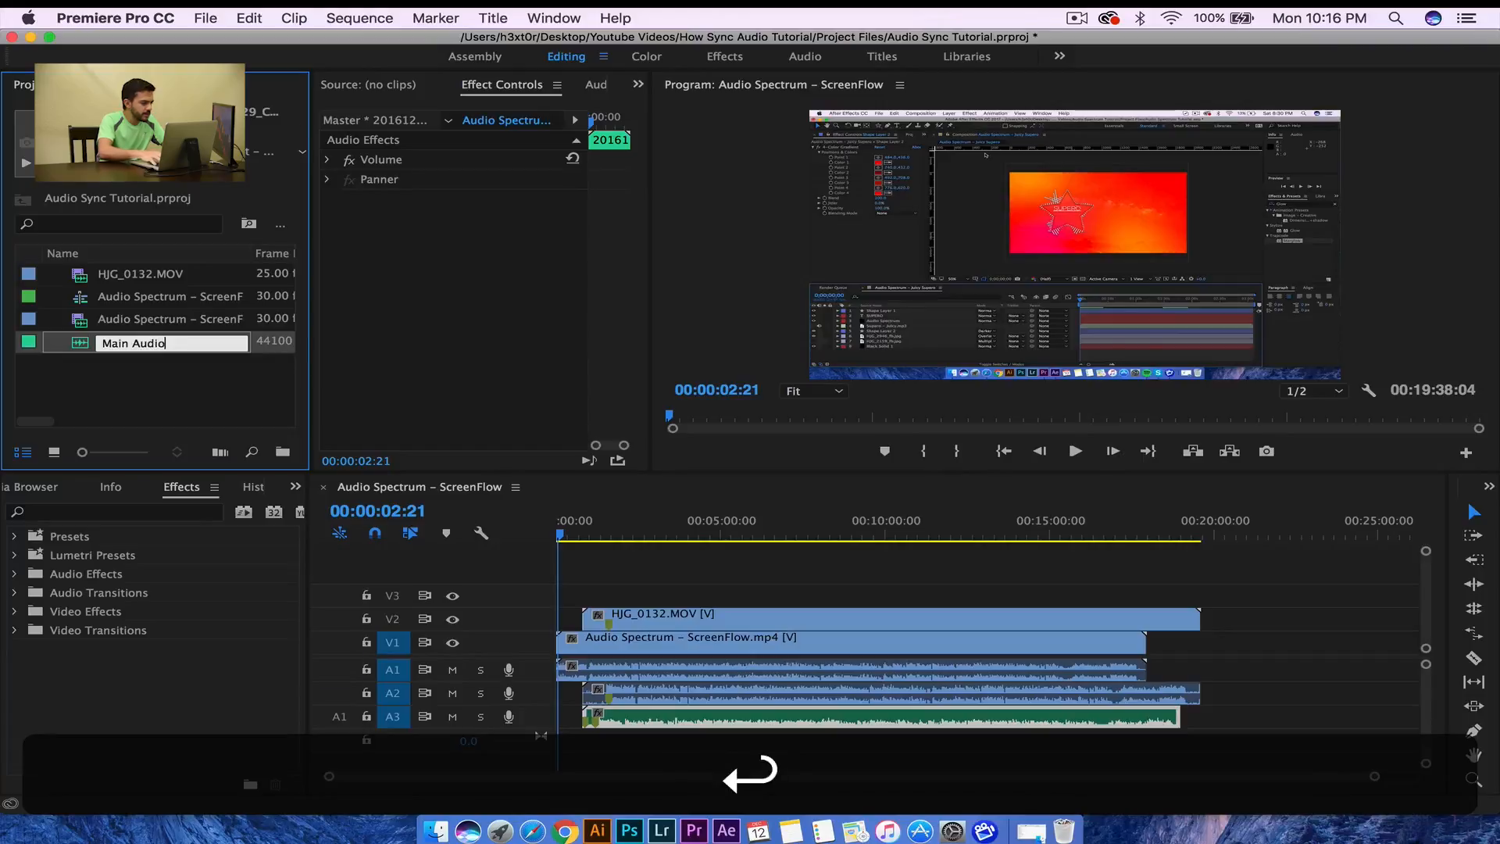
text(in Audio)
key(Return)
click(134, 364)
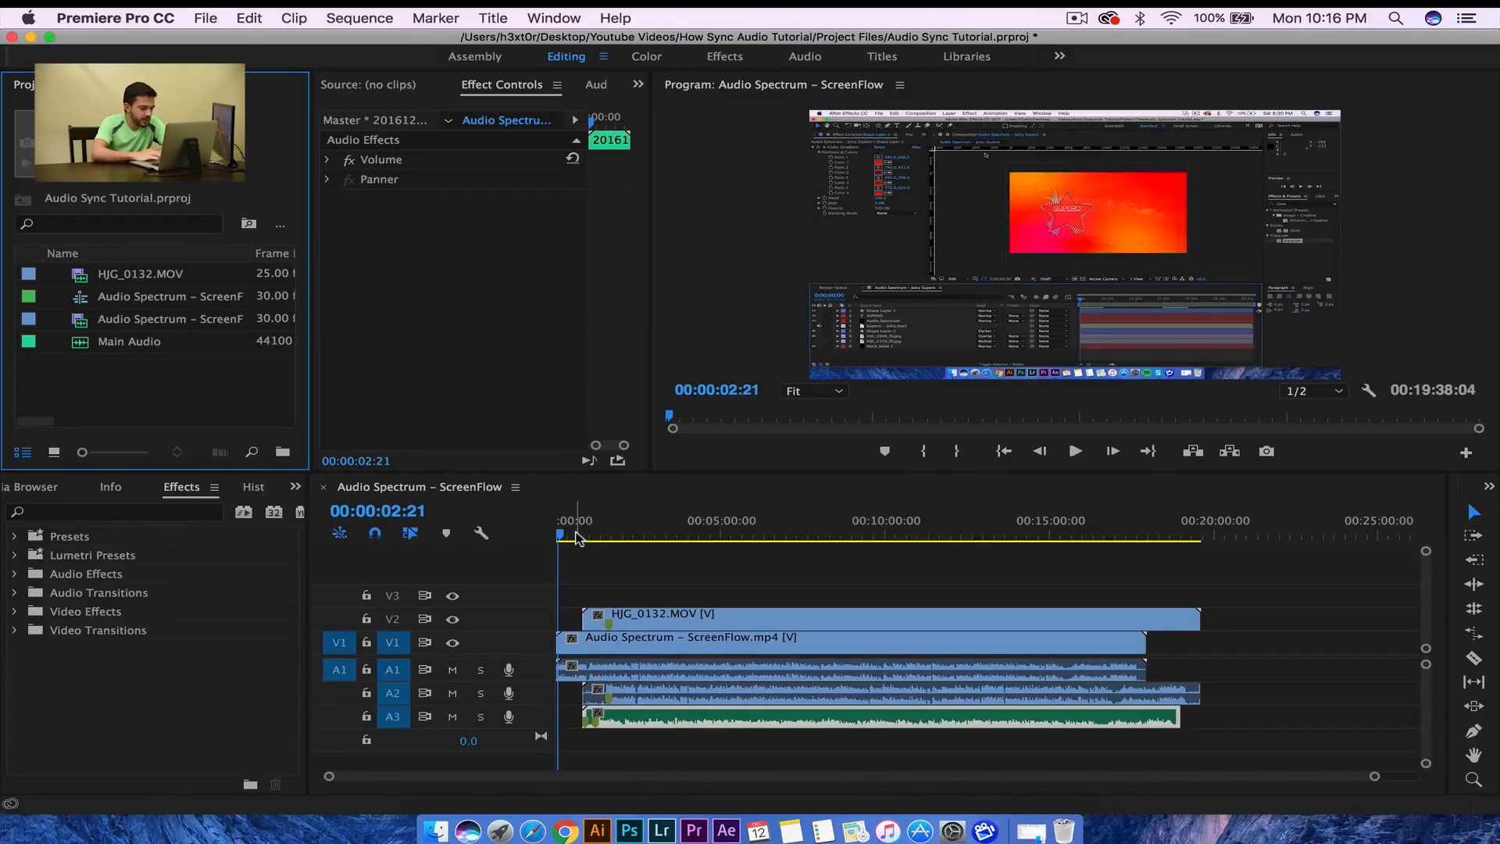
- Scrub and play through the camera footage to park the playhead on the clap at 00:01:33:11
click(563, 536)
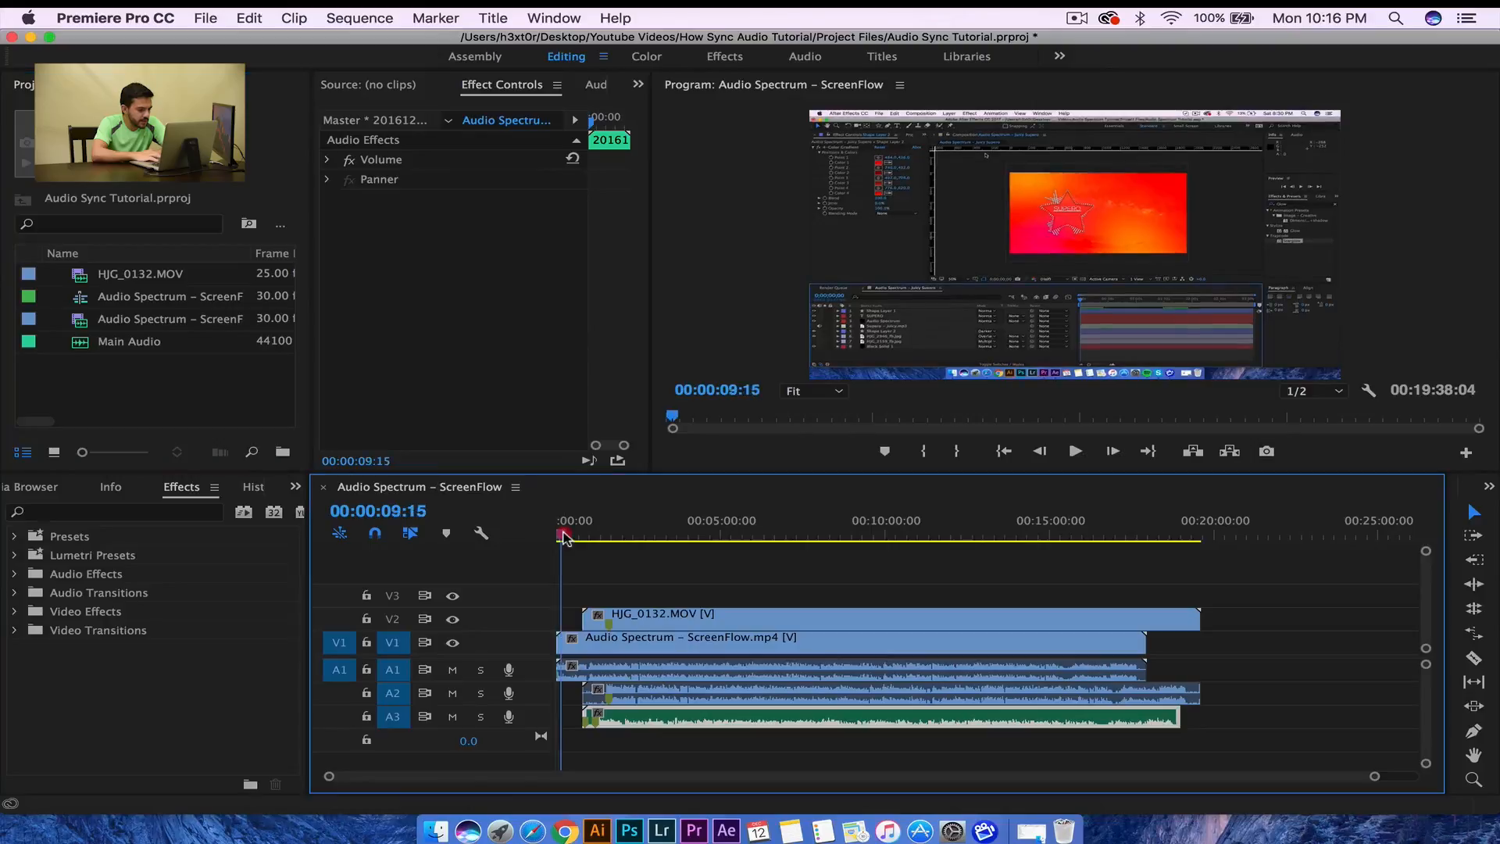
drag(582, 539, 587, 541)
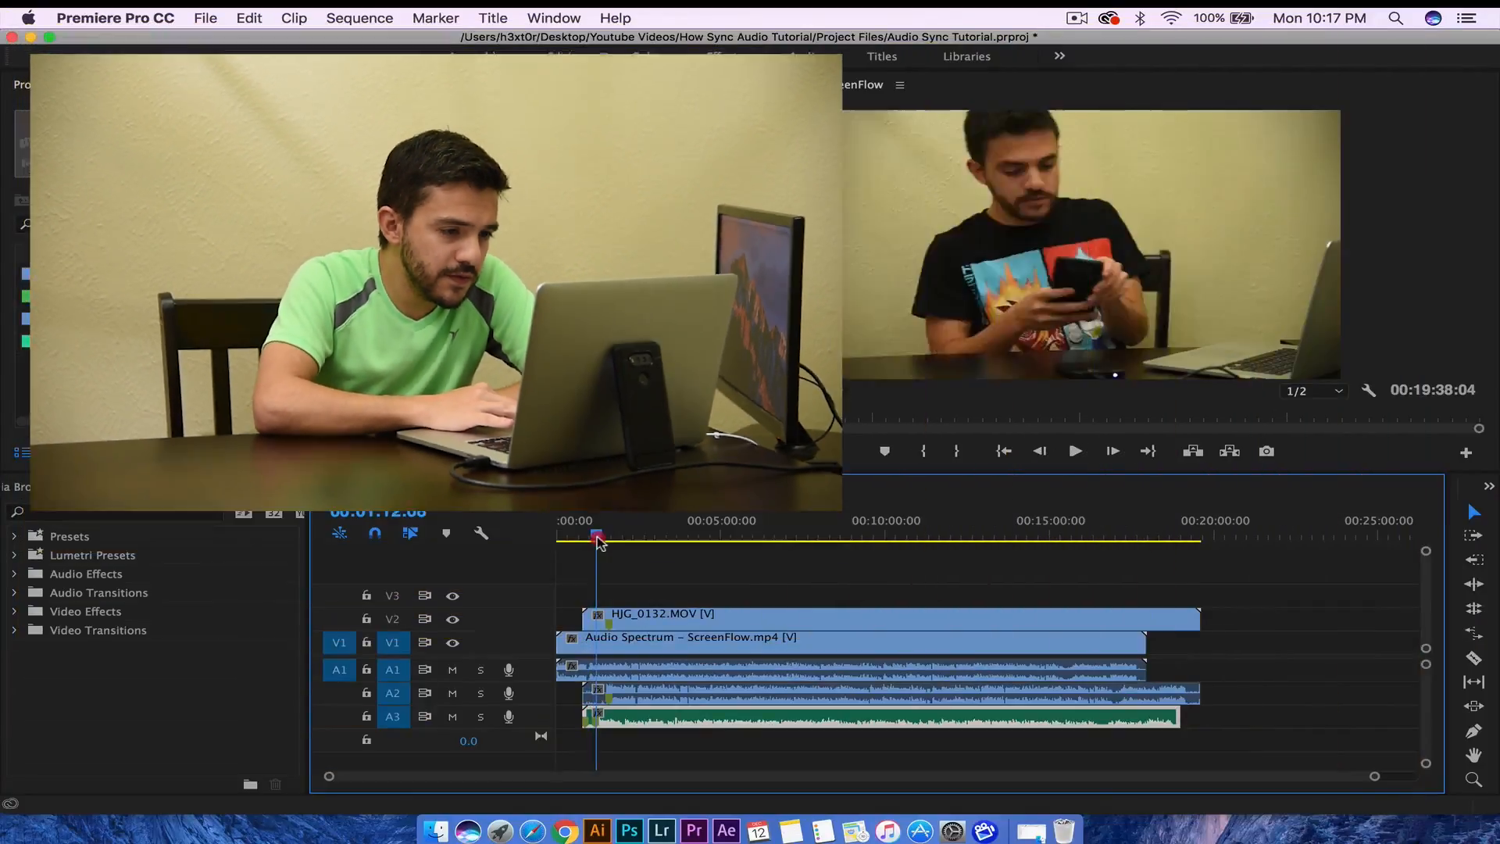
drag(598, 539, 606, 538)
key(space)
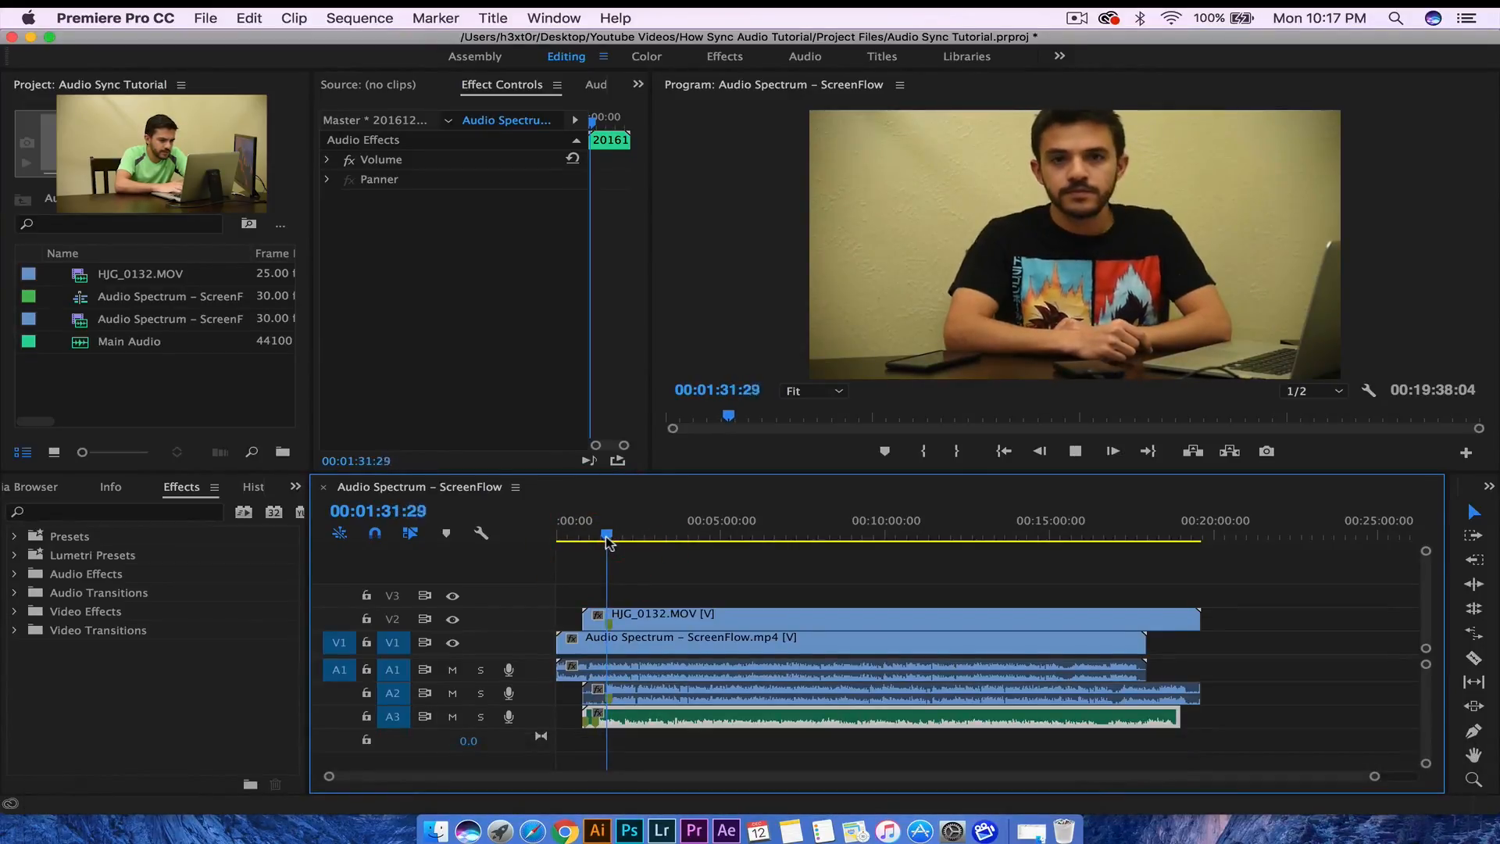
key(space)
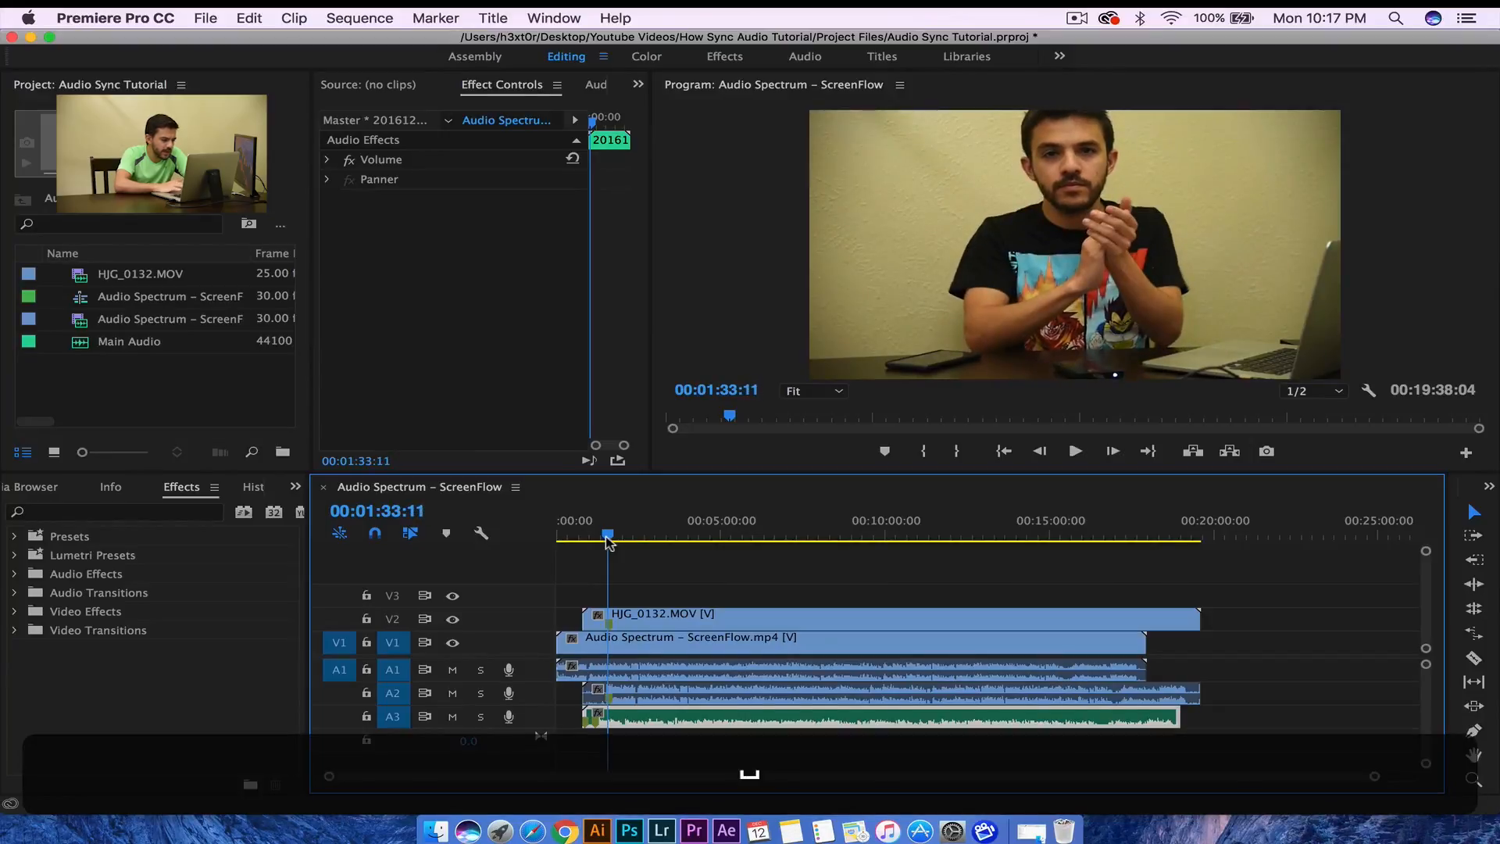
drag(609, 538, 610, 539)
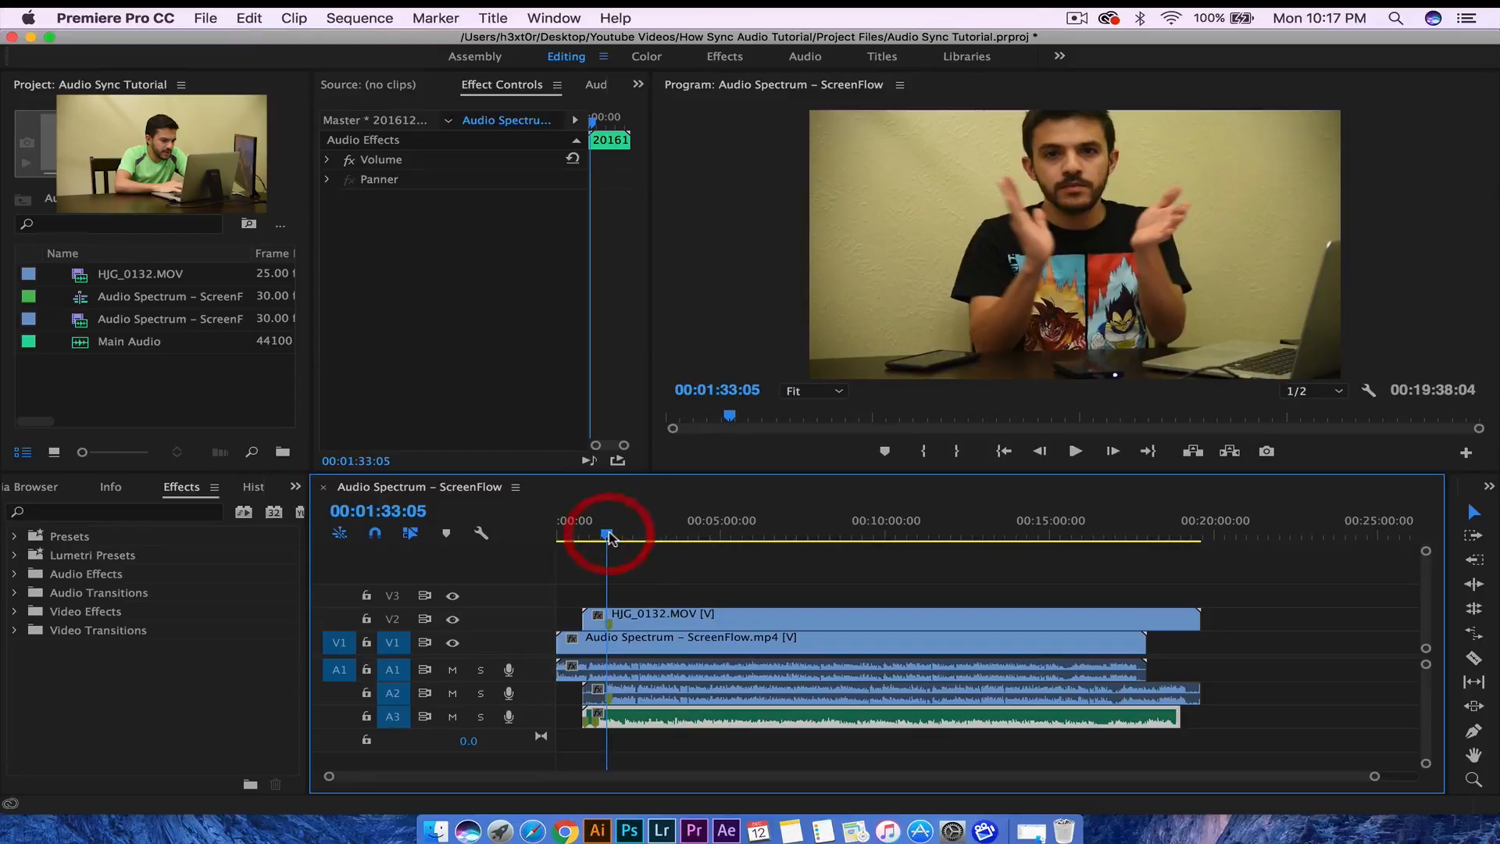
click(610, 538)
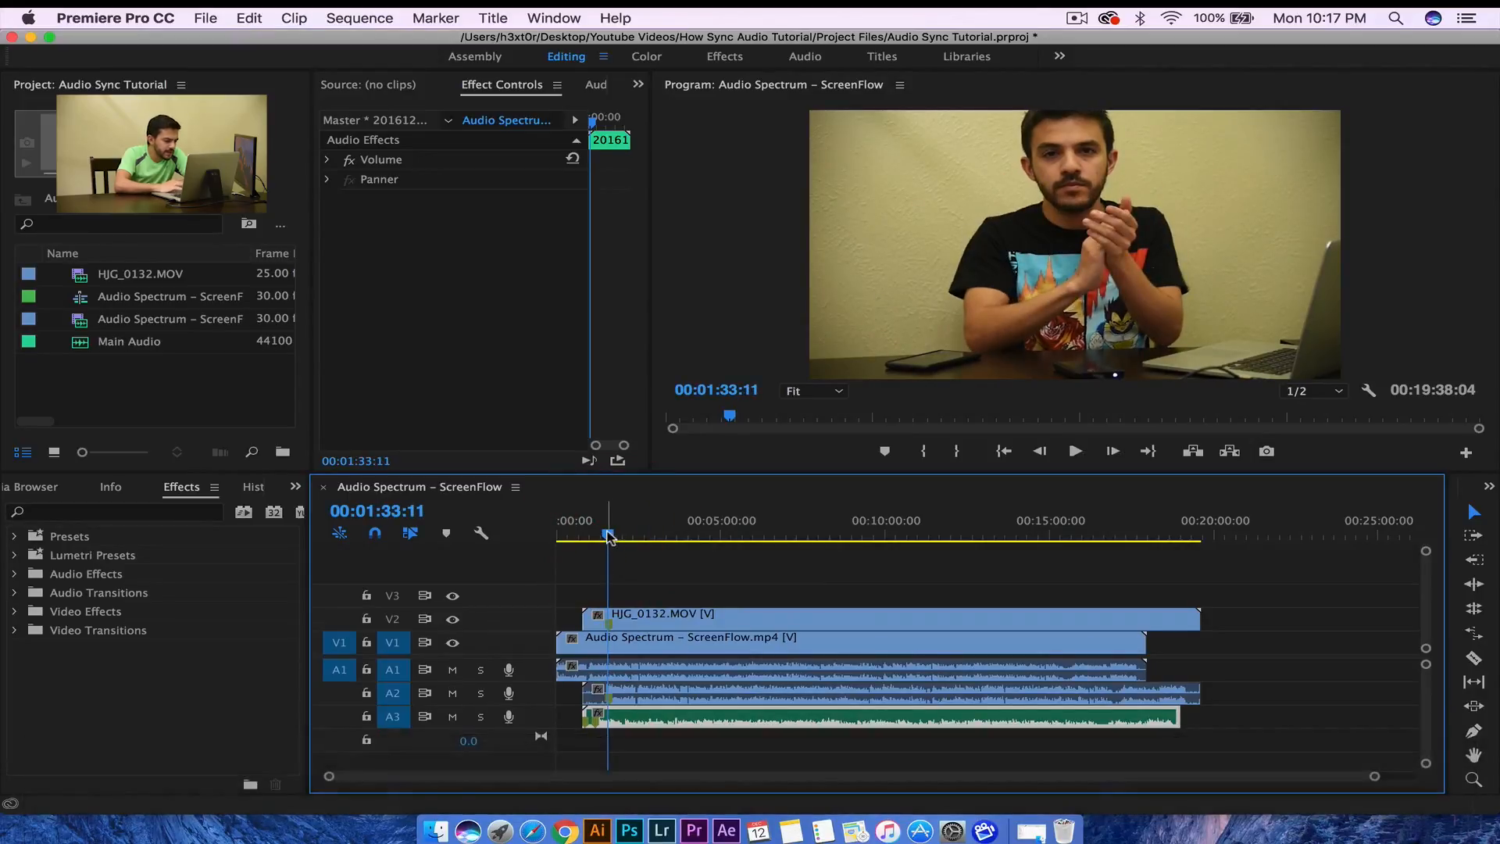
- Add a timeline marker at 00:01:33:11 on the hand-clap frame
right_click(610, 538)
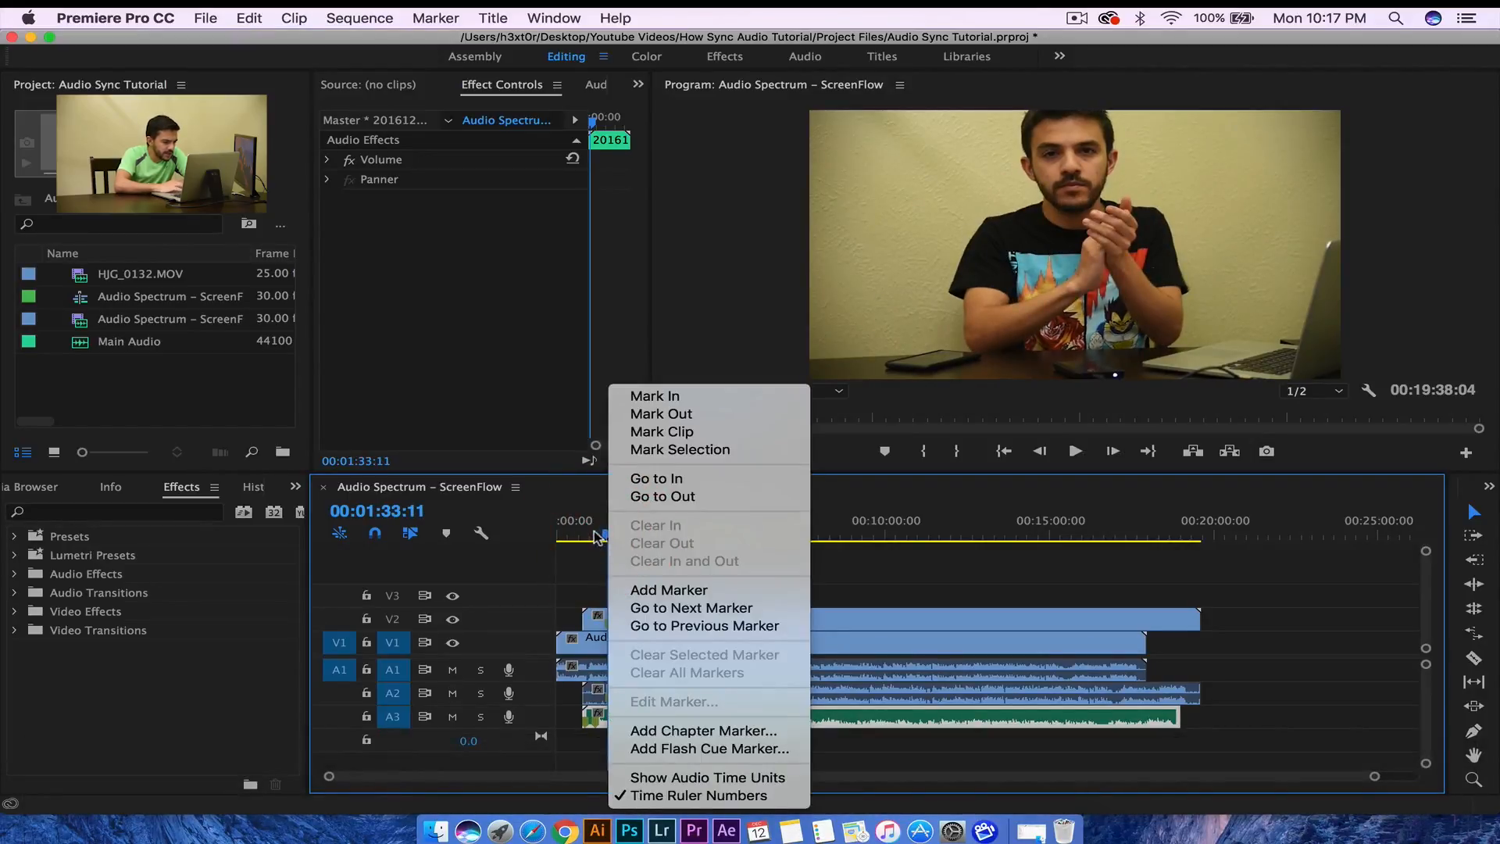
click(603, 535)
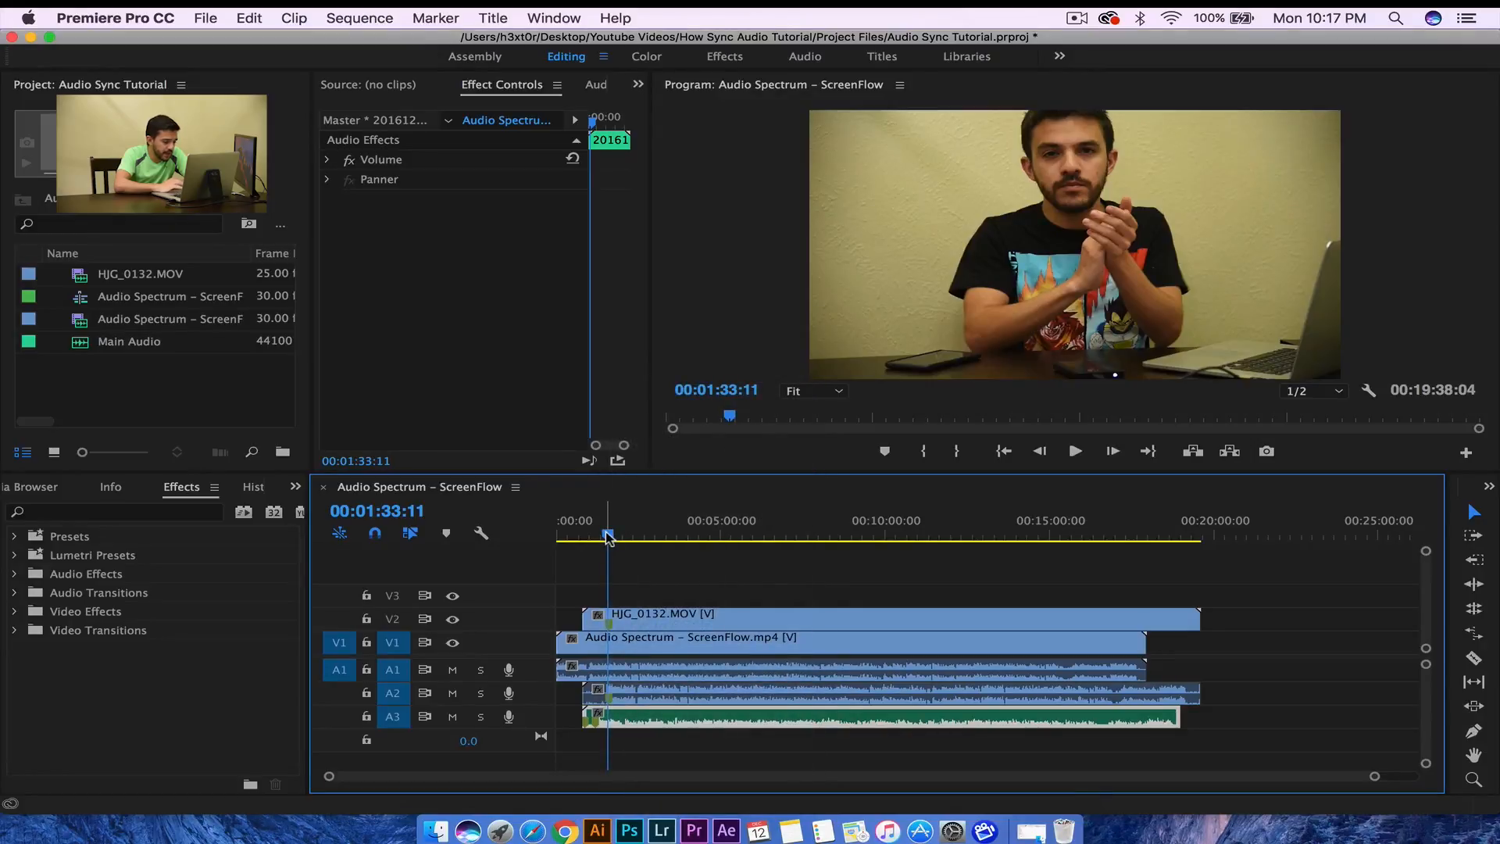
right_click(609, 538)
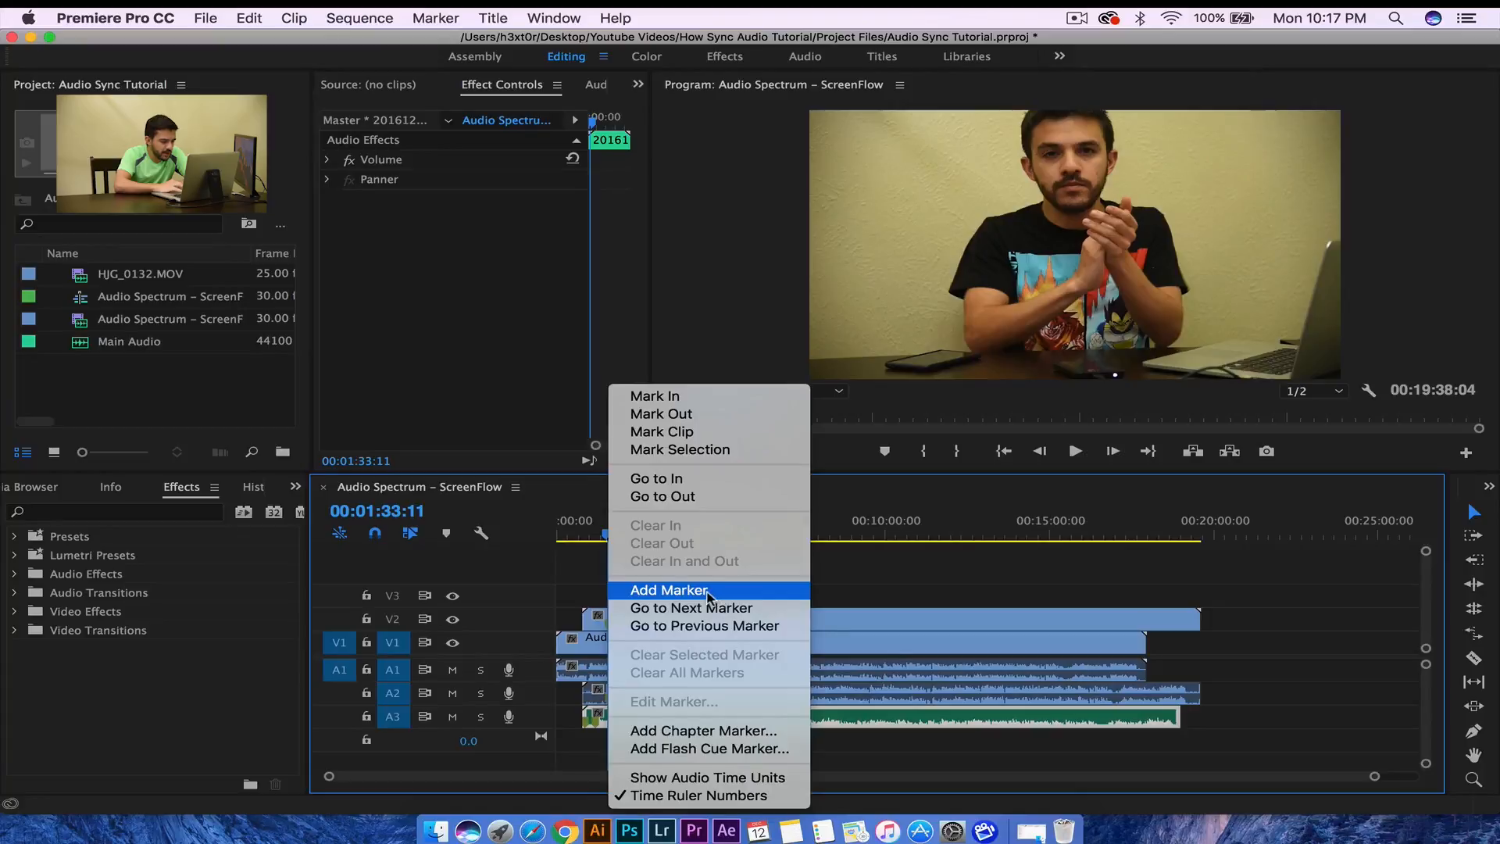
click(613, 591)
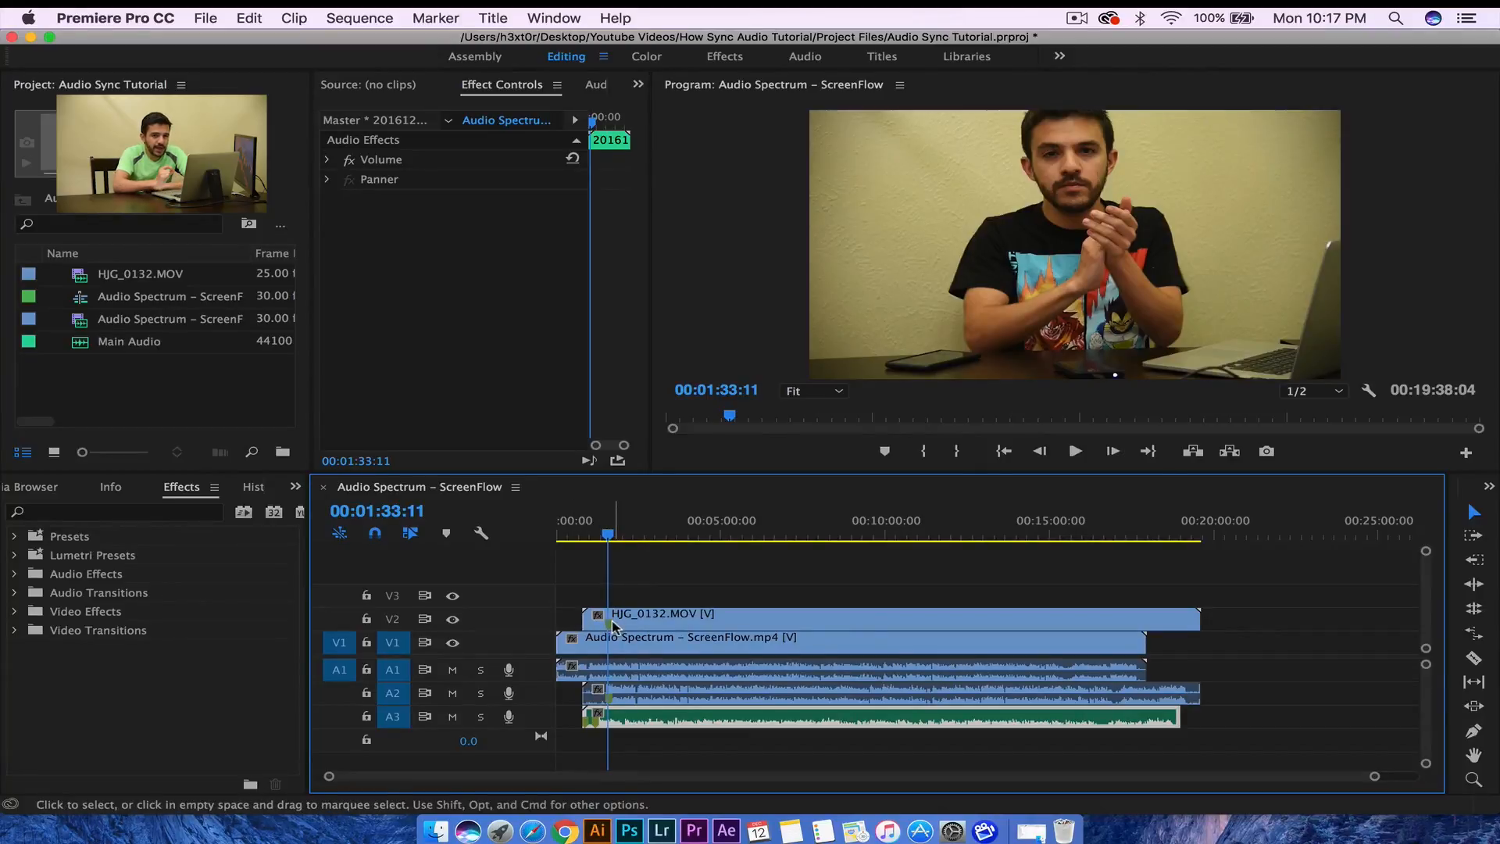
mouse_move(611, 622)
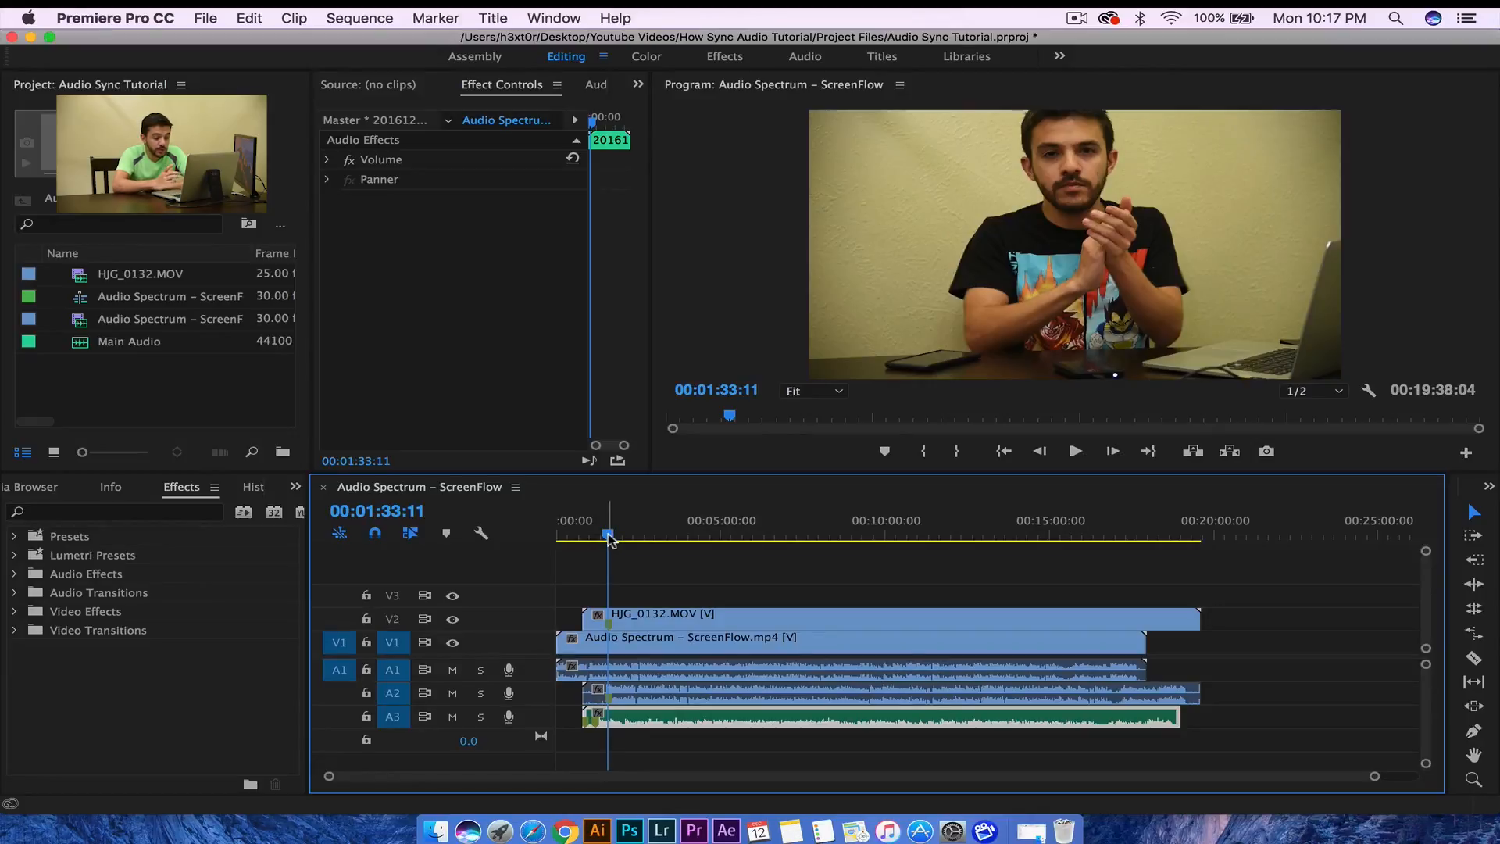
- Return to the sequence start, play a short preview, and zoom the timeline into the first seconds
drag(581, 540, 560, 538)
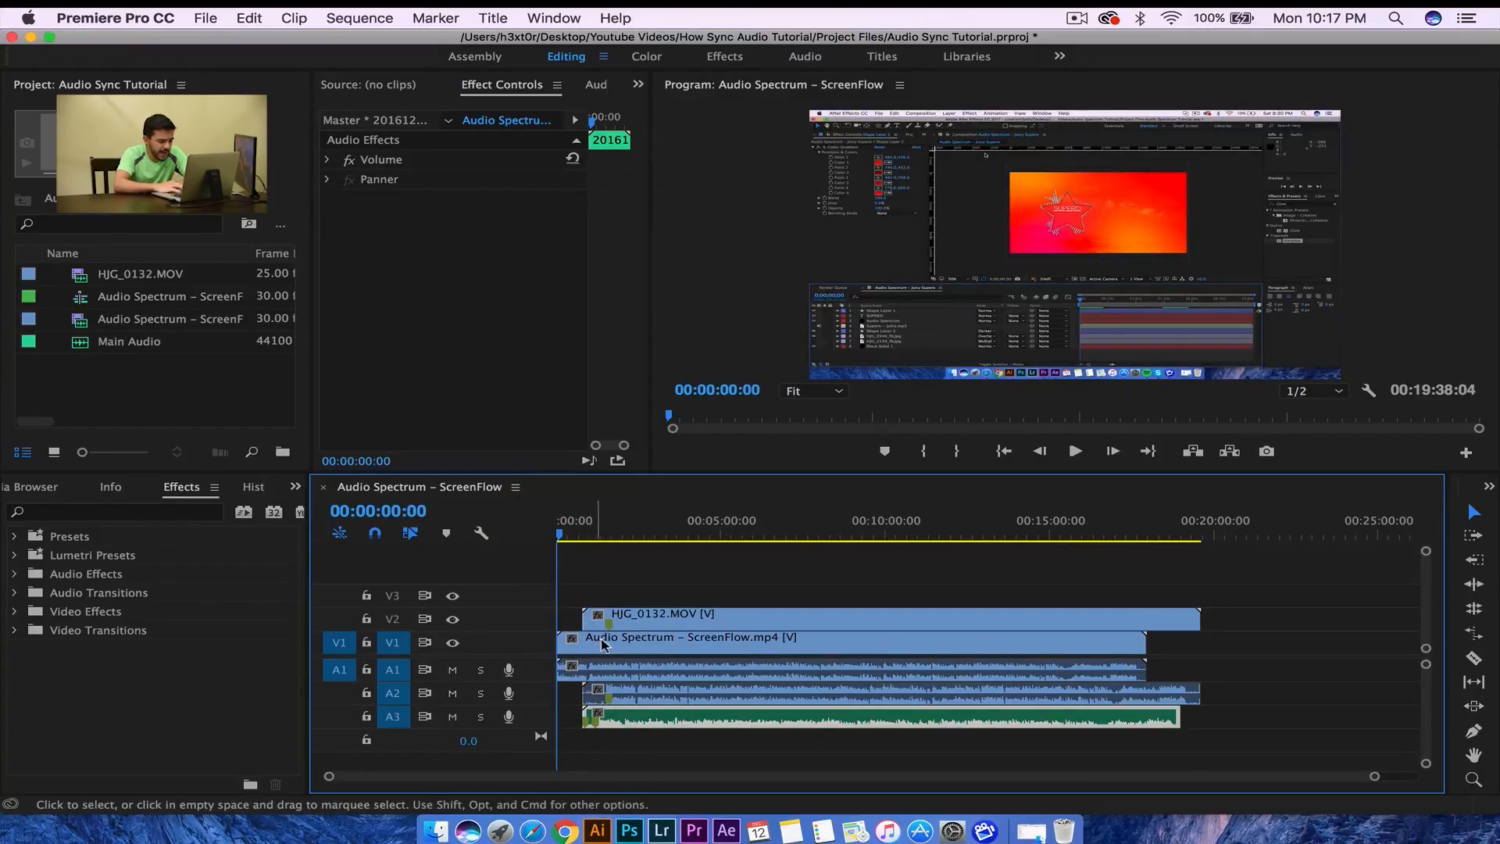
key(space)
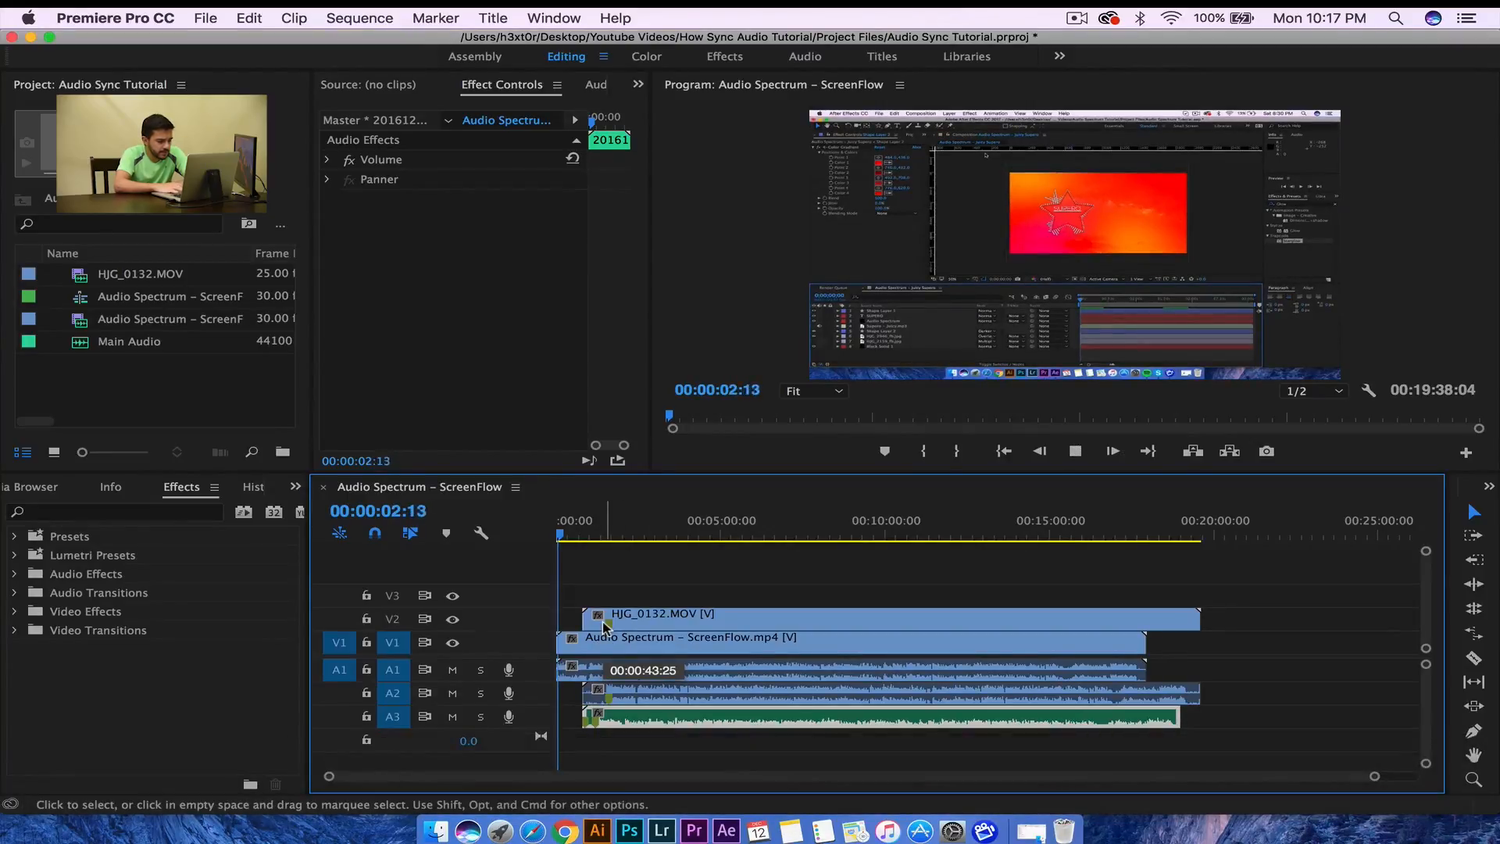
key(space)
drag(1374, 778, 928, 803)
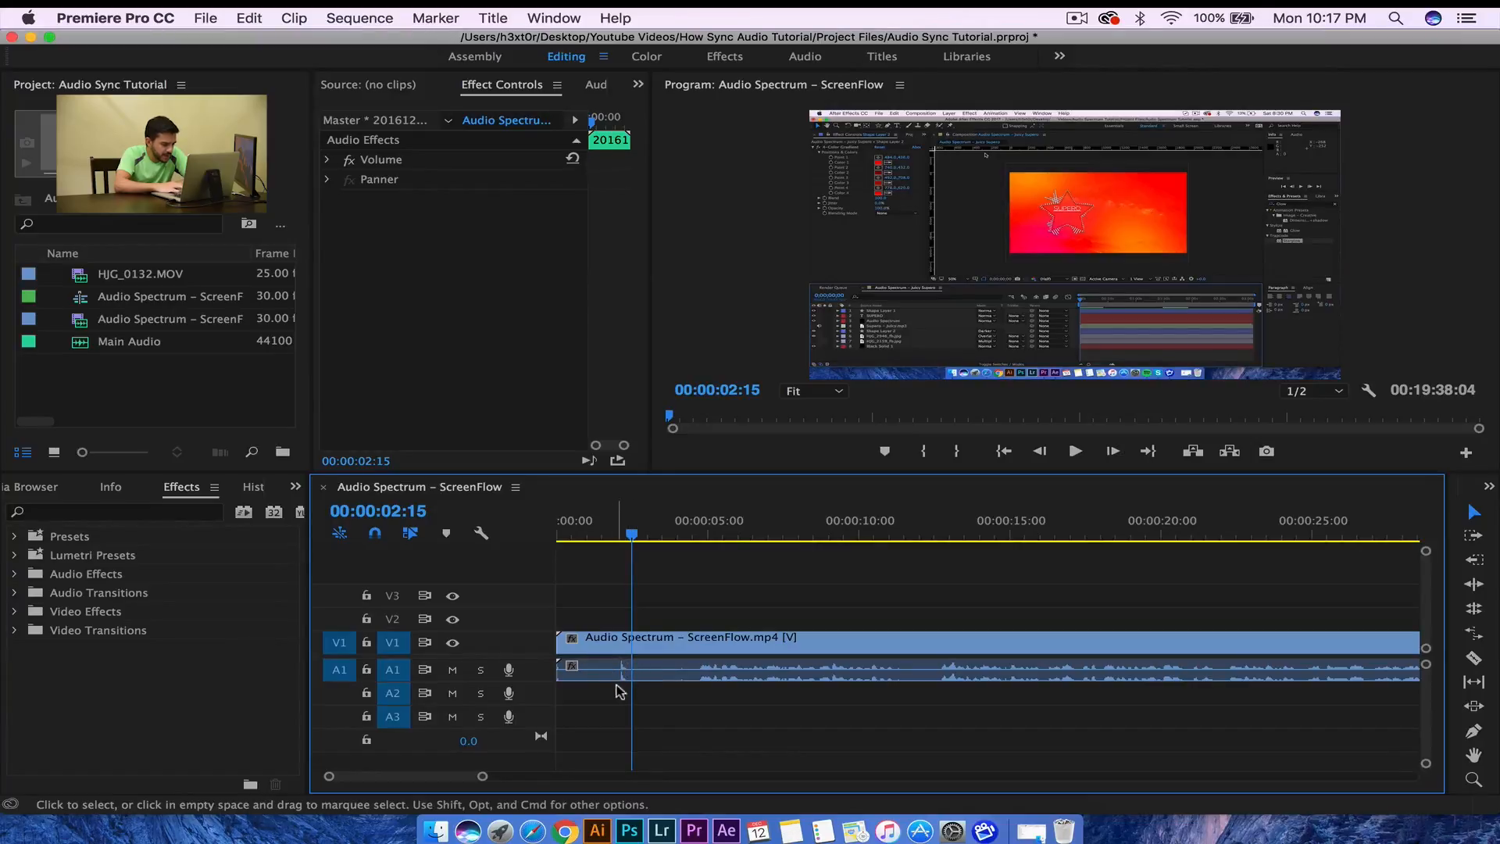
- Widen the track headers, move the V1 screen recording later, and HJG_0132.MOV earlier on V2
click(619, 537)
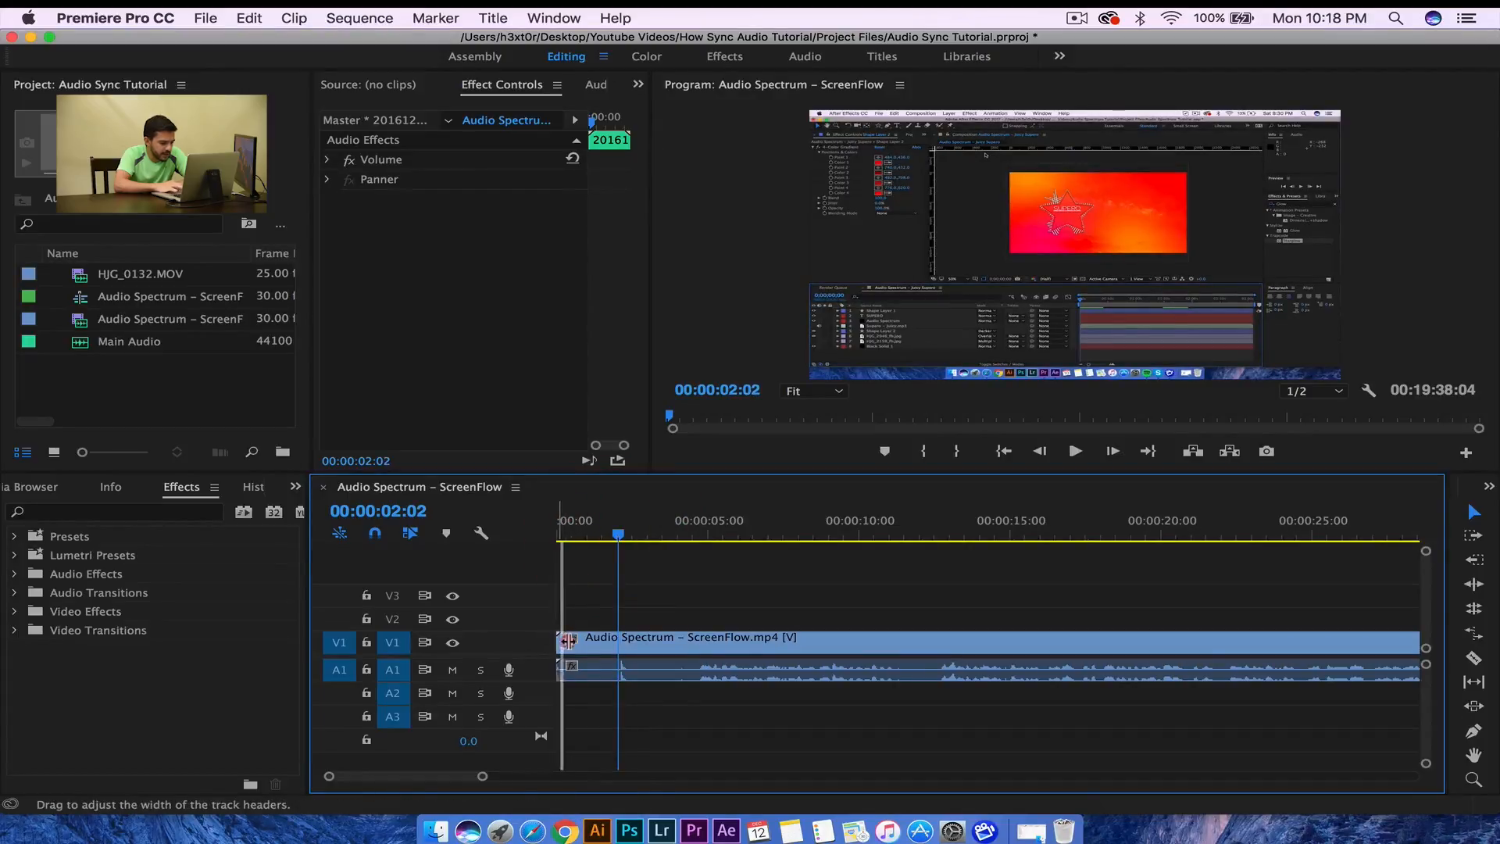
drag(593, 640, 633, 642)
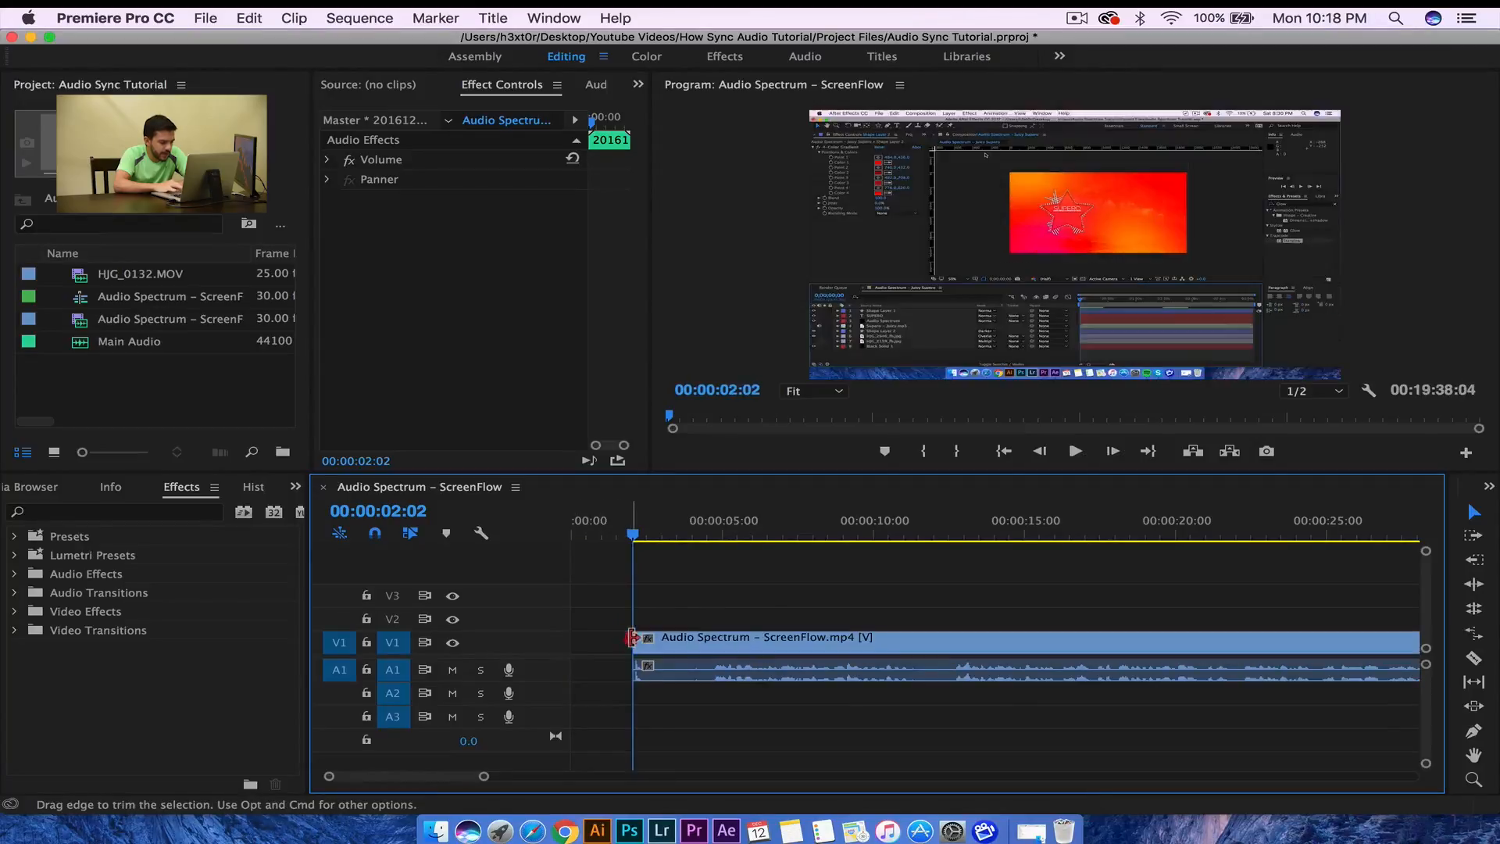
click(715, 637)
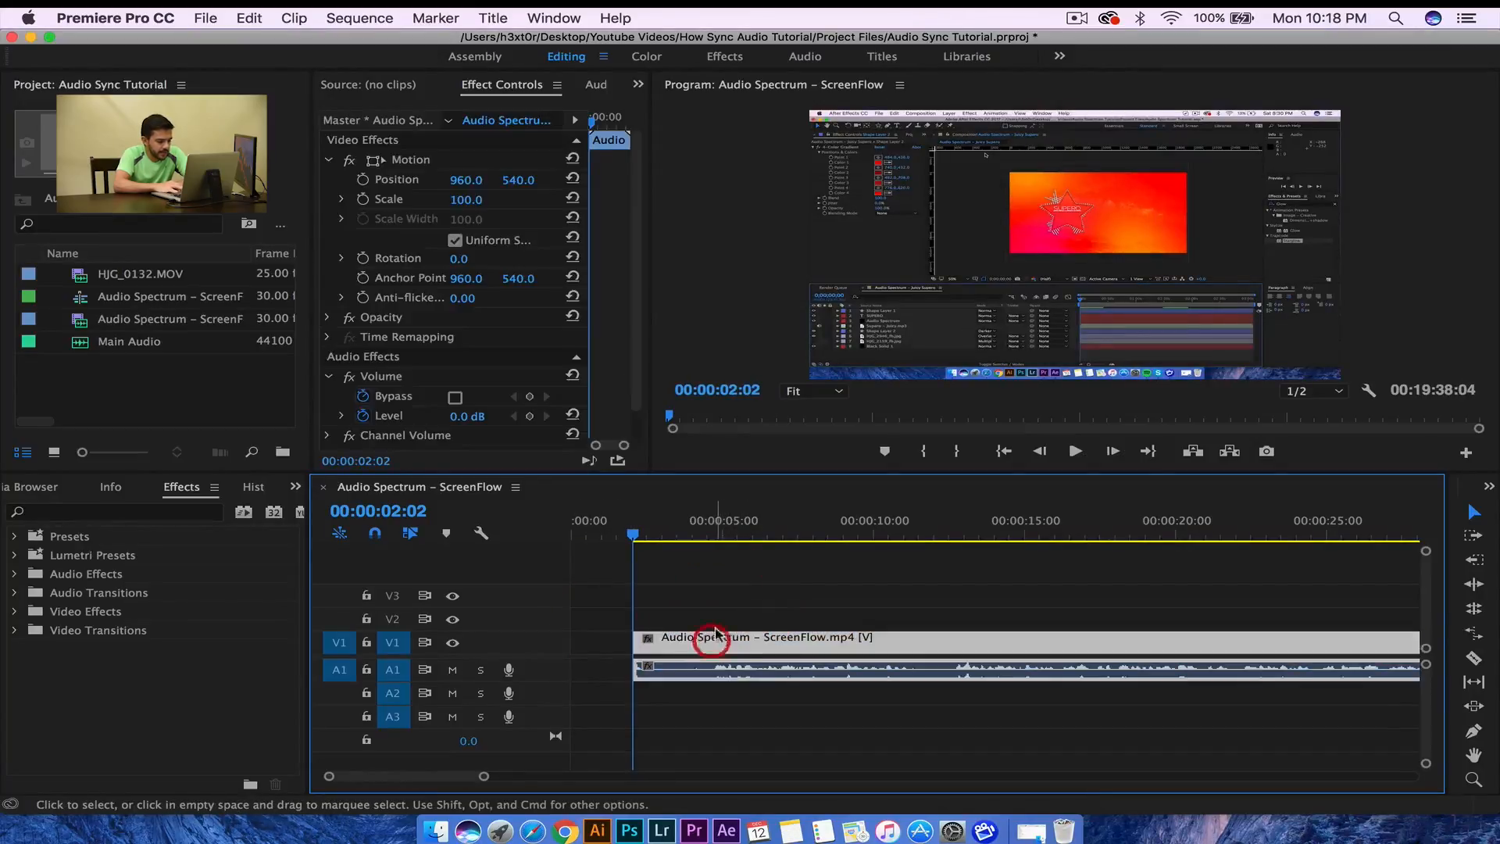
drag(683, 642, 976, 655)
drag(1397, 623, 868, 609)
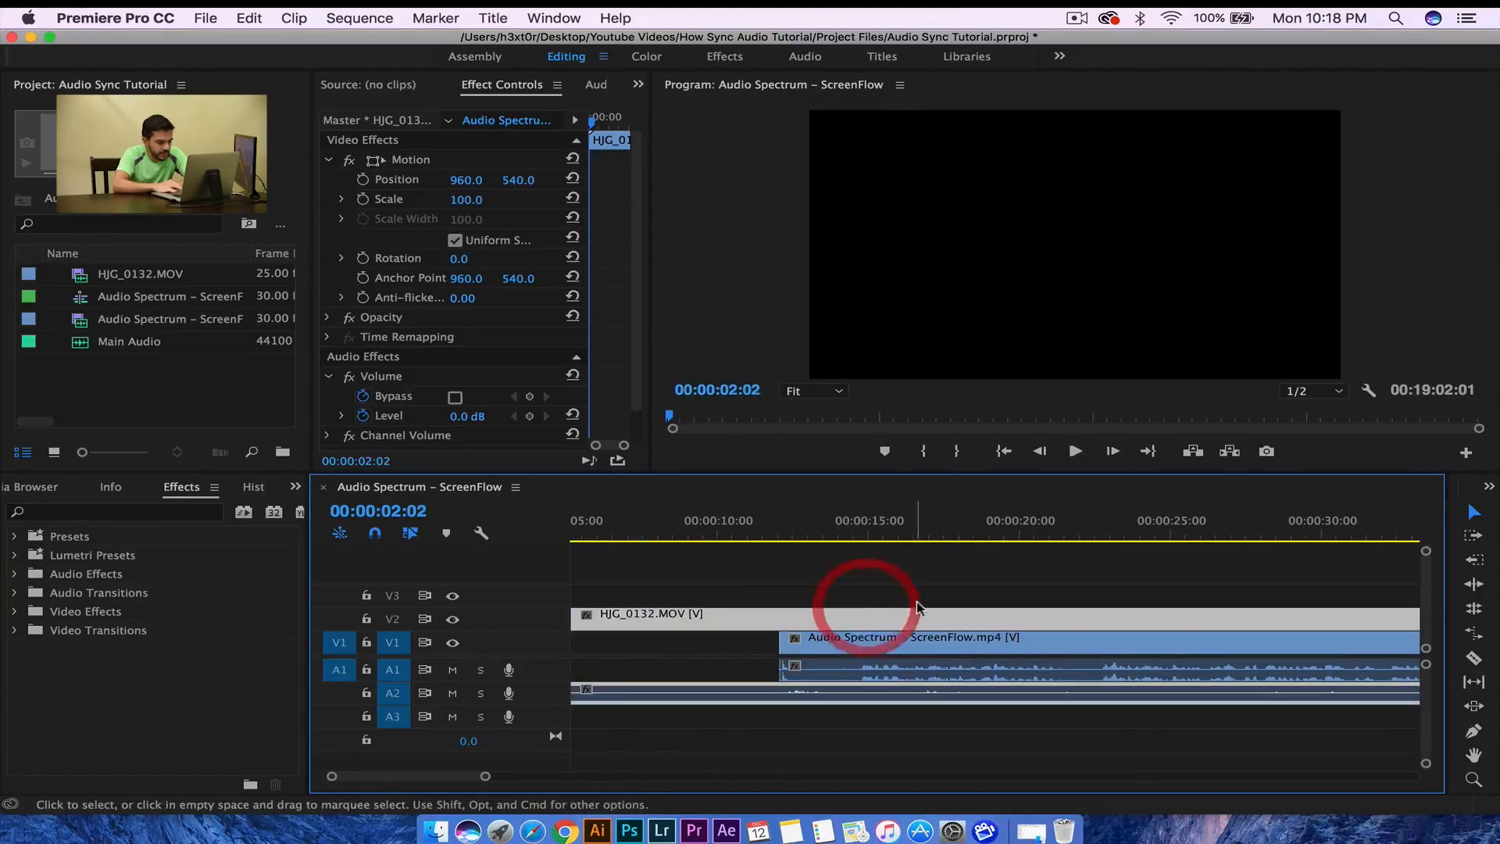
- Trim the head of HJG_0132.MOV and its audio to start at 00:00:35:25, then scrub toward the clap
drag(668, 534, 1311, 541)
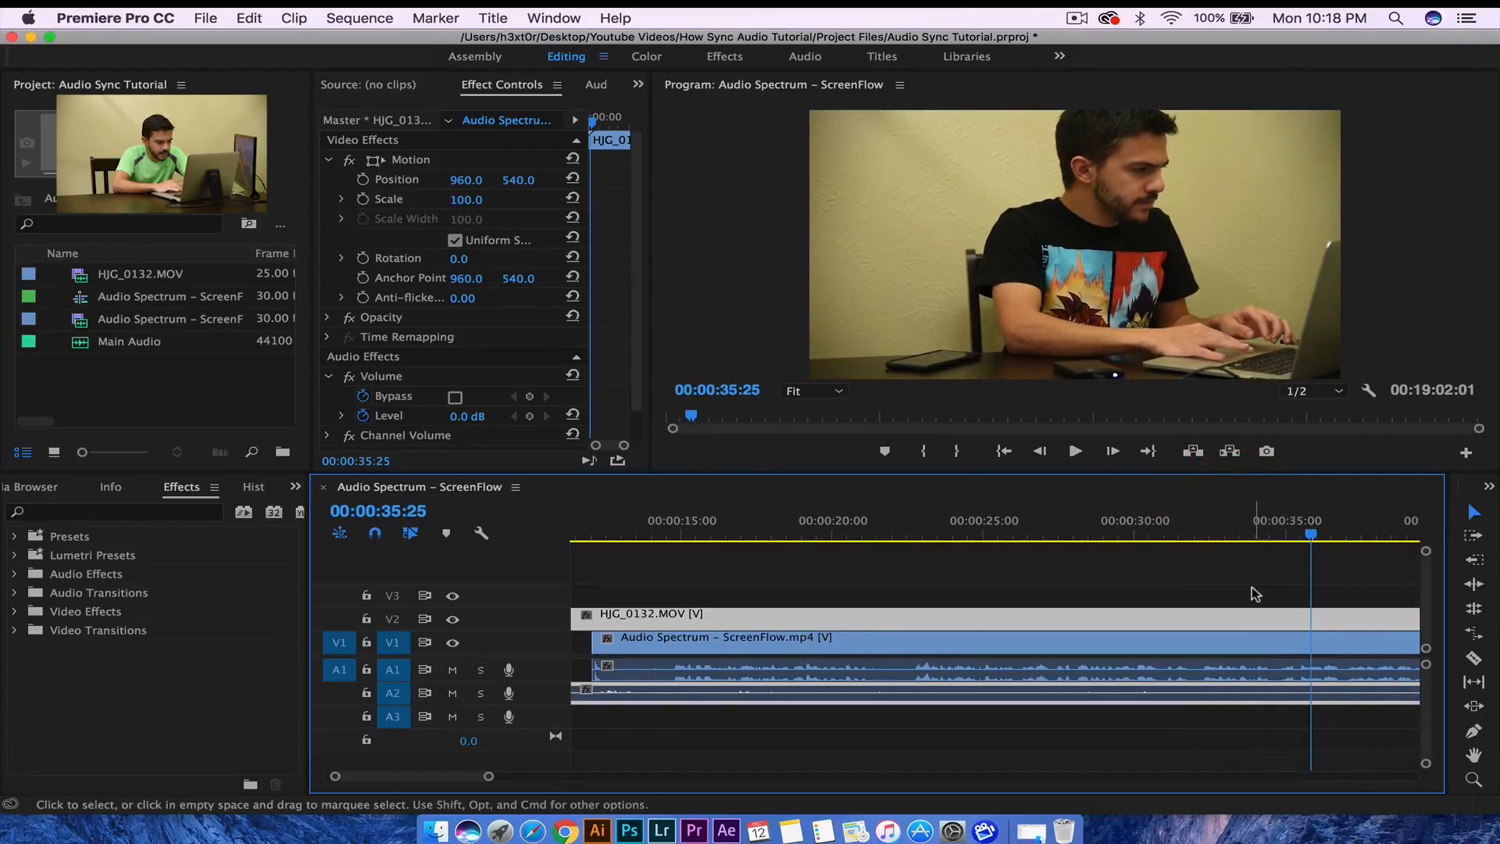
scroll(1254, 594, up, 2)
drag(486, 776, 560, 768)
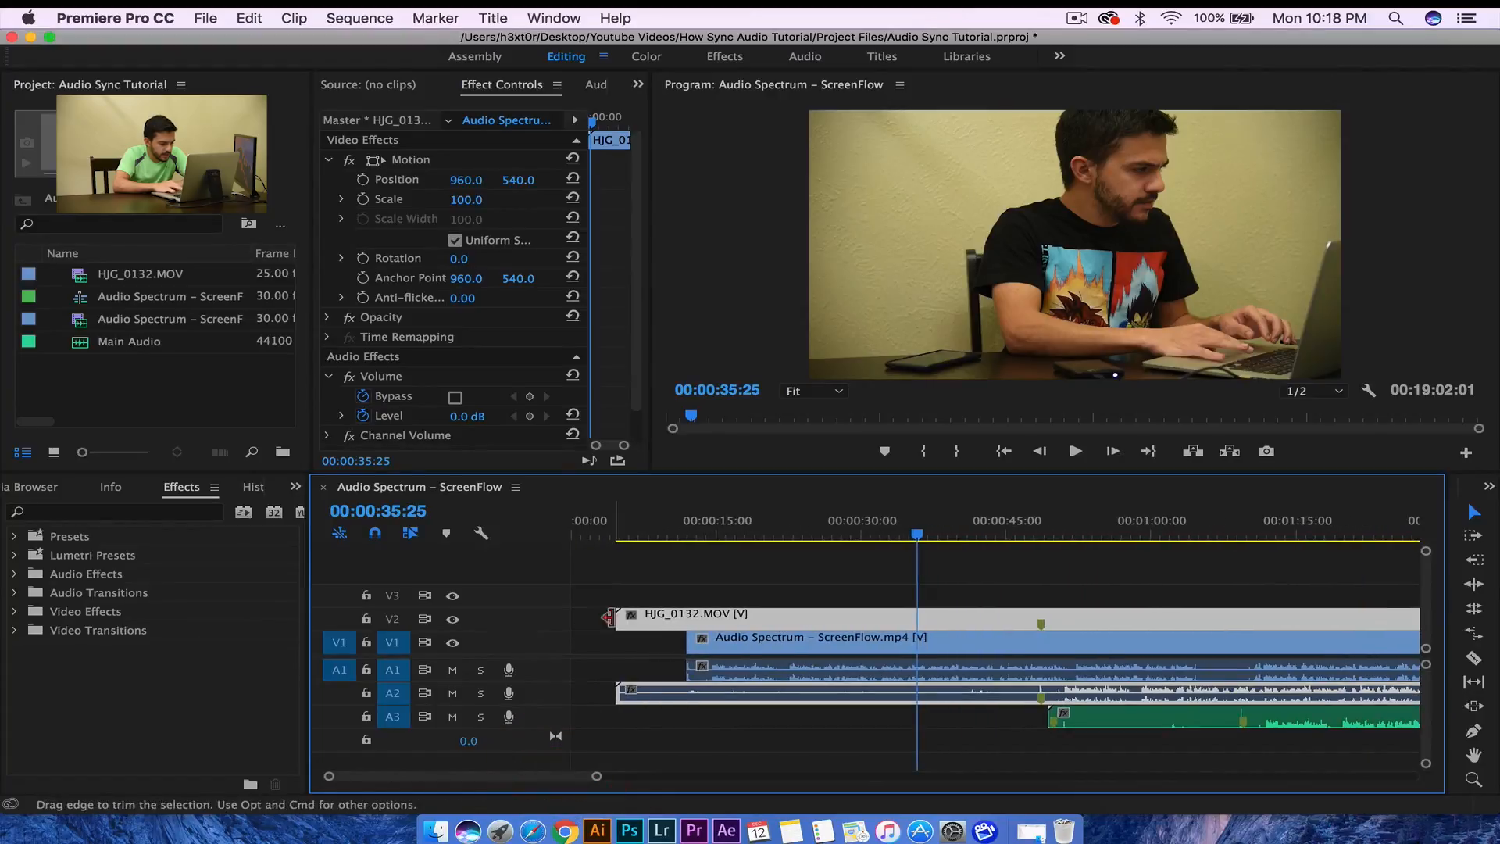
click(614, 618)
drag(621, 617, 919, 617)
drag(919, 537, 1042, 537)
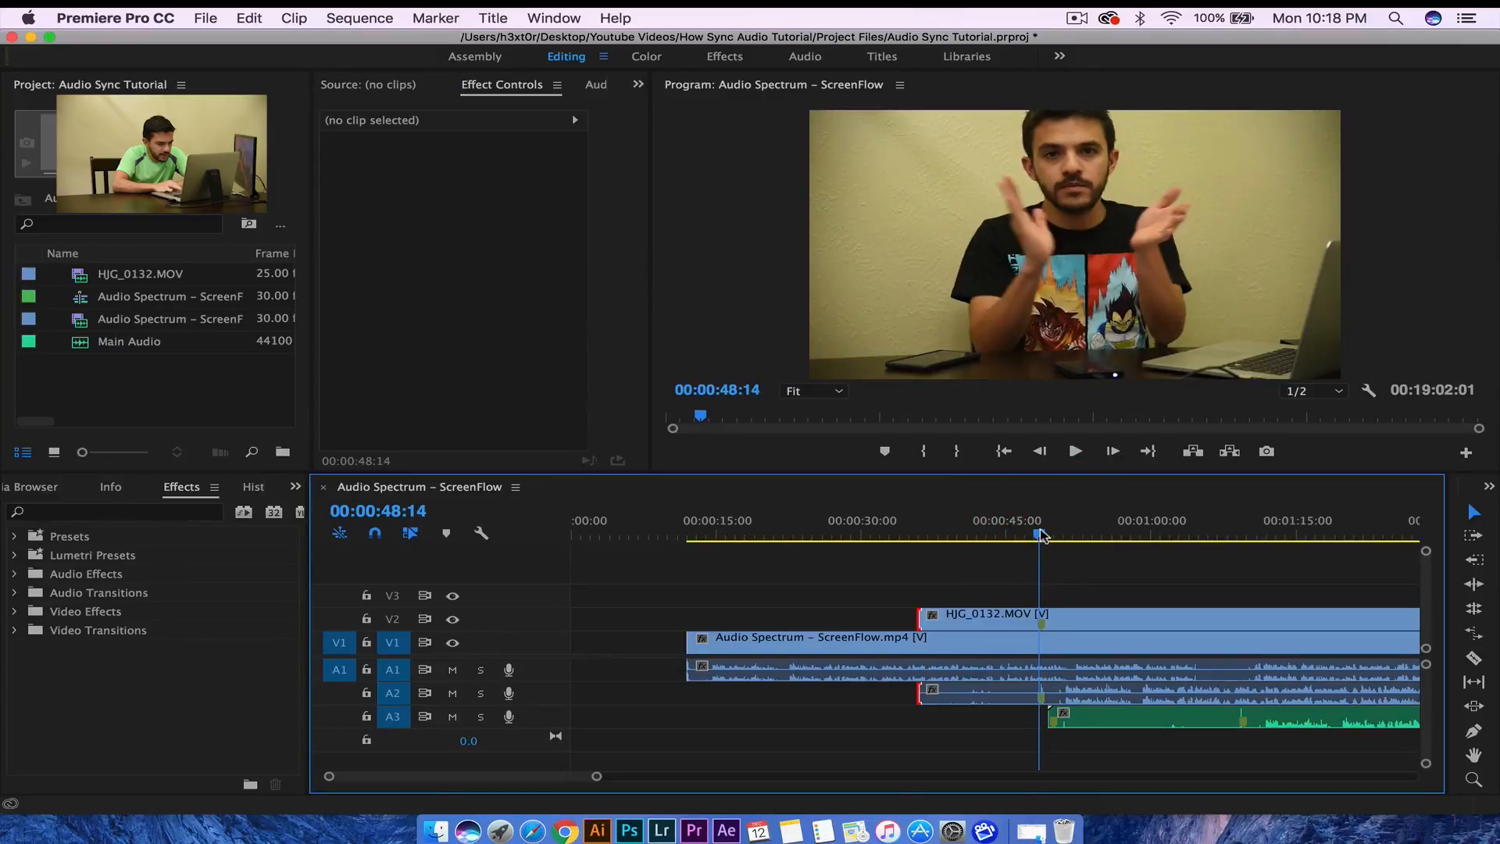
- Trim HJG_0132.MOV to start at its clap, aligned with the screen recording at 00:00:12:00, and play it back
drag(1043, 534, 1046, 533)
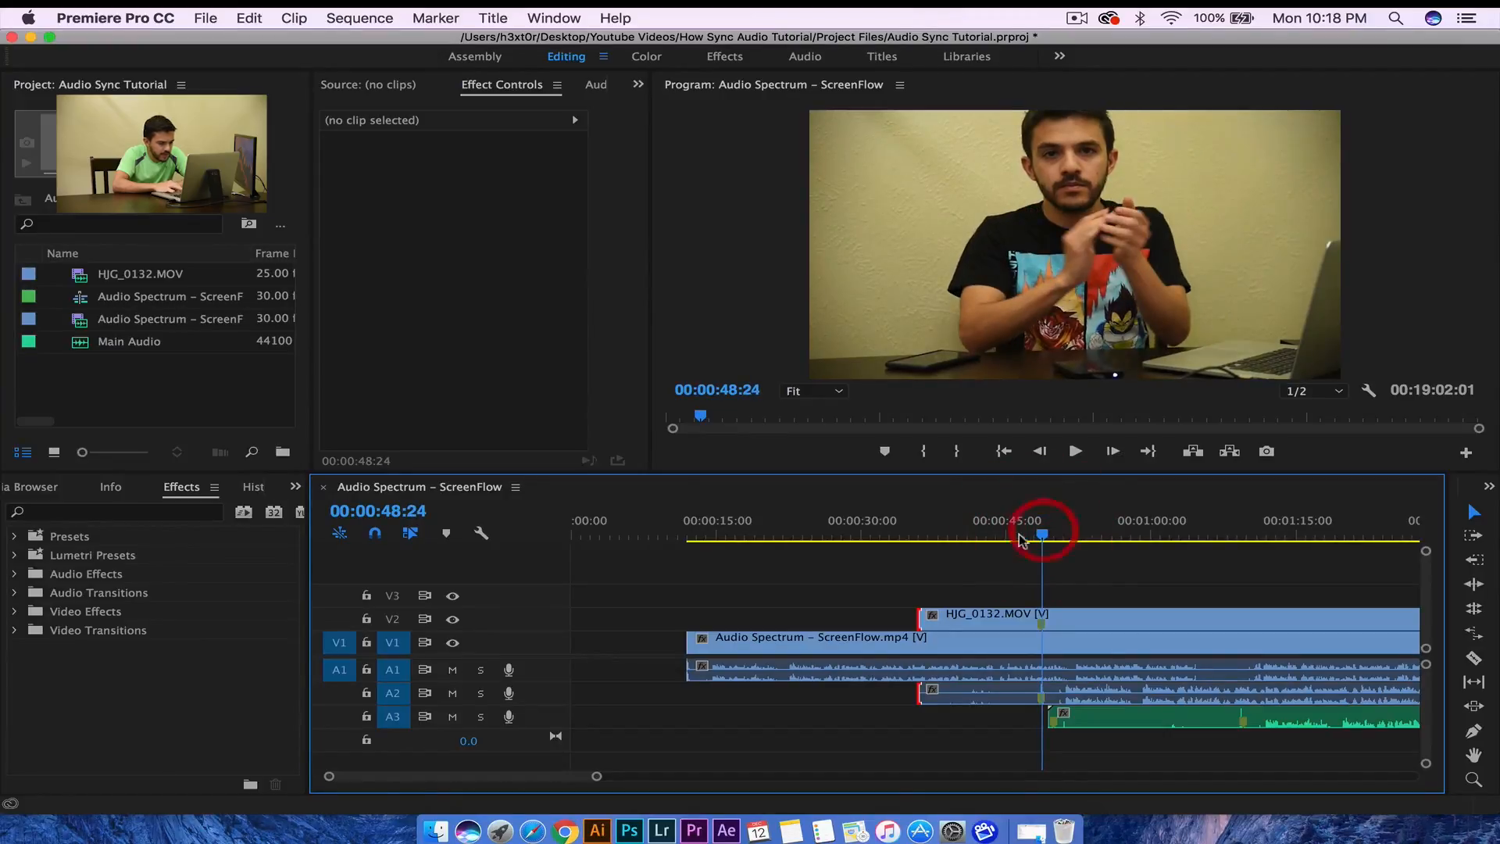
drag(914, 618, 730, 623)
click(689, 536)
click(684, 536)
key(space)
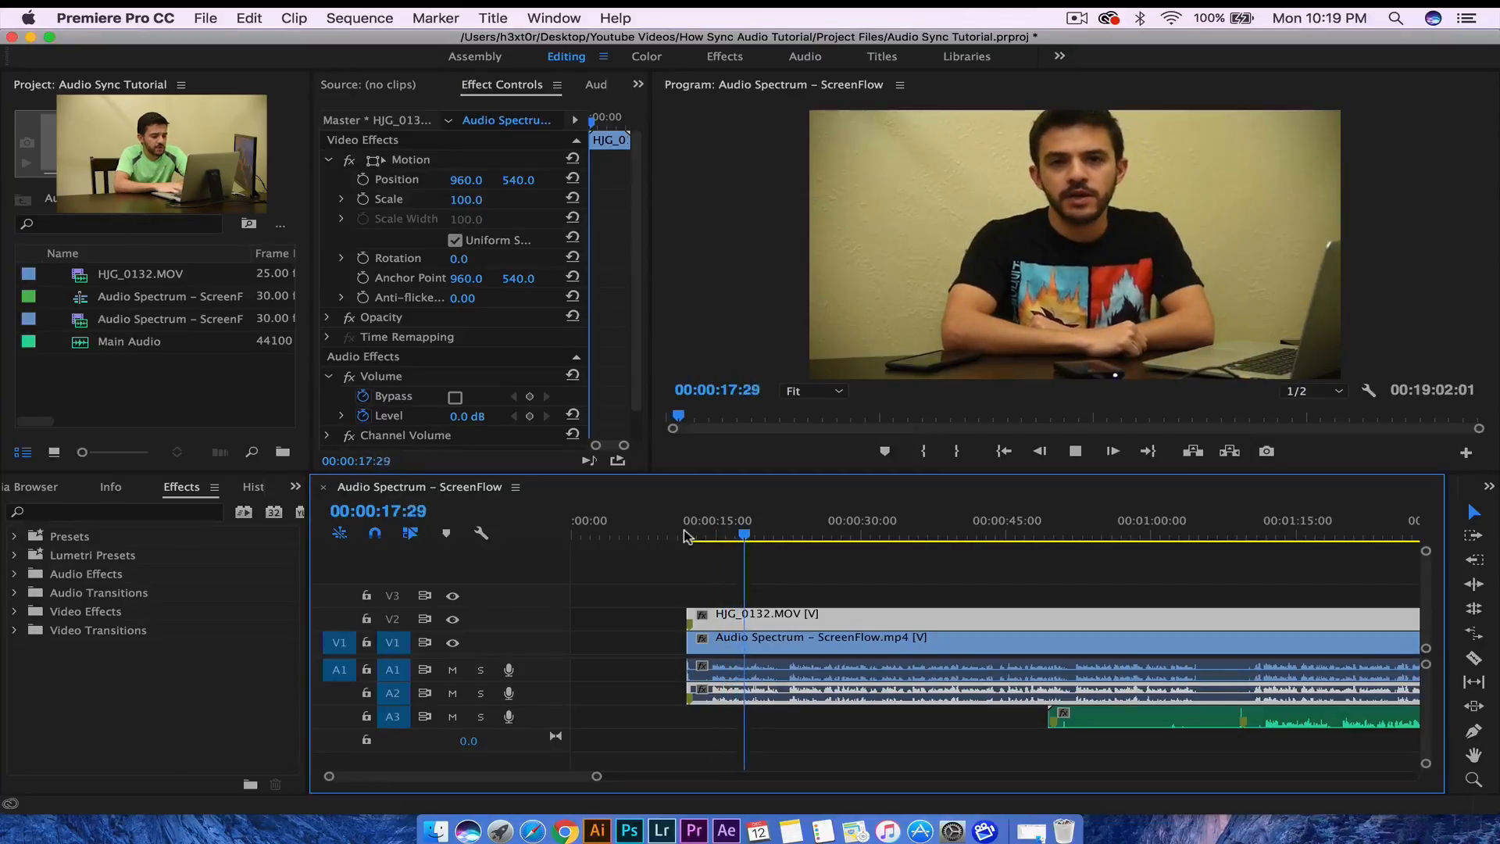
key(space)
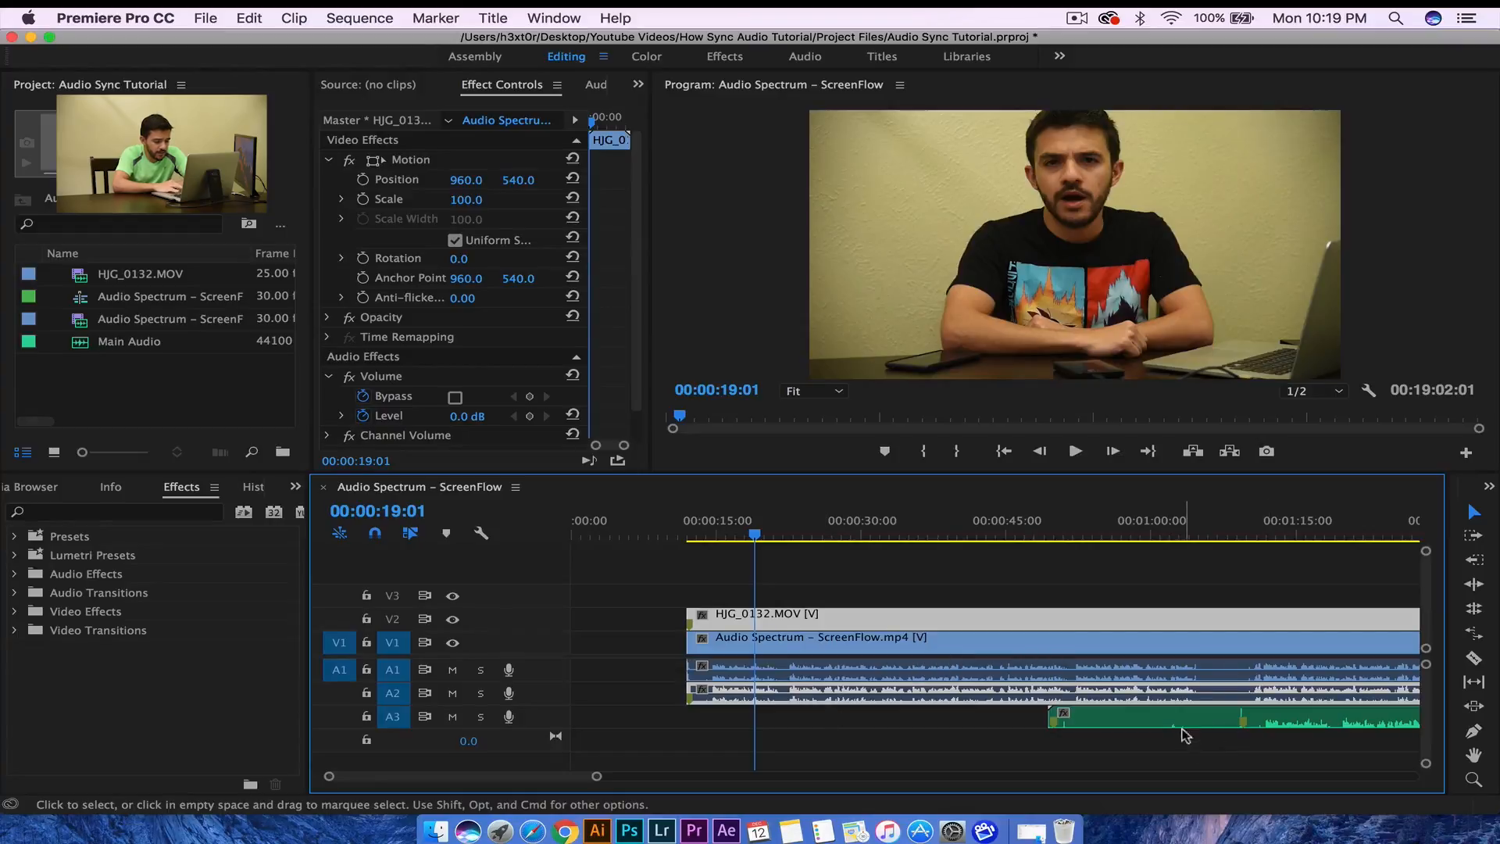
- Slide Main Audio on A3 left to the video clips' start and check sync around the clap at 00:00:33:06
click(1185, 736)
drag(1186, 736, 836, 728)
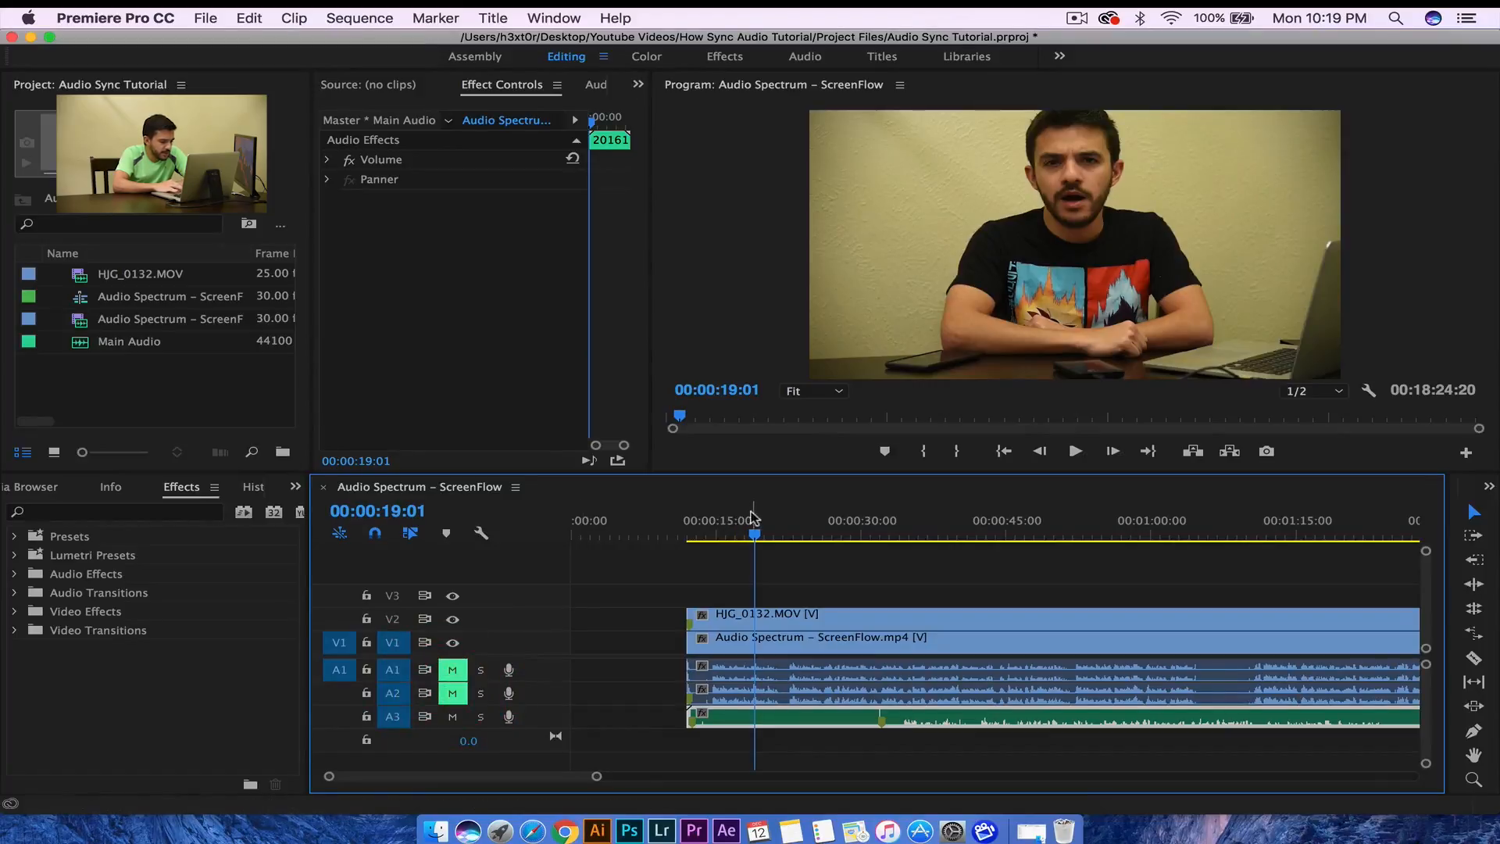
drag(756, 538, 869, 528)
key(space)
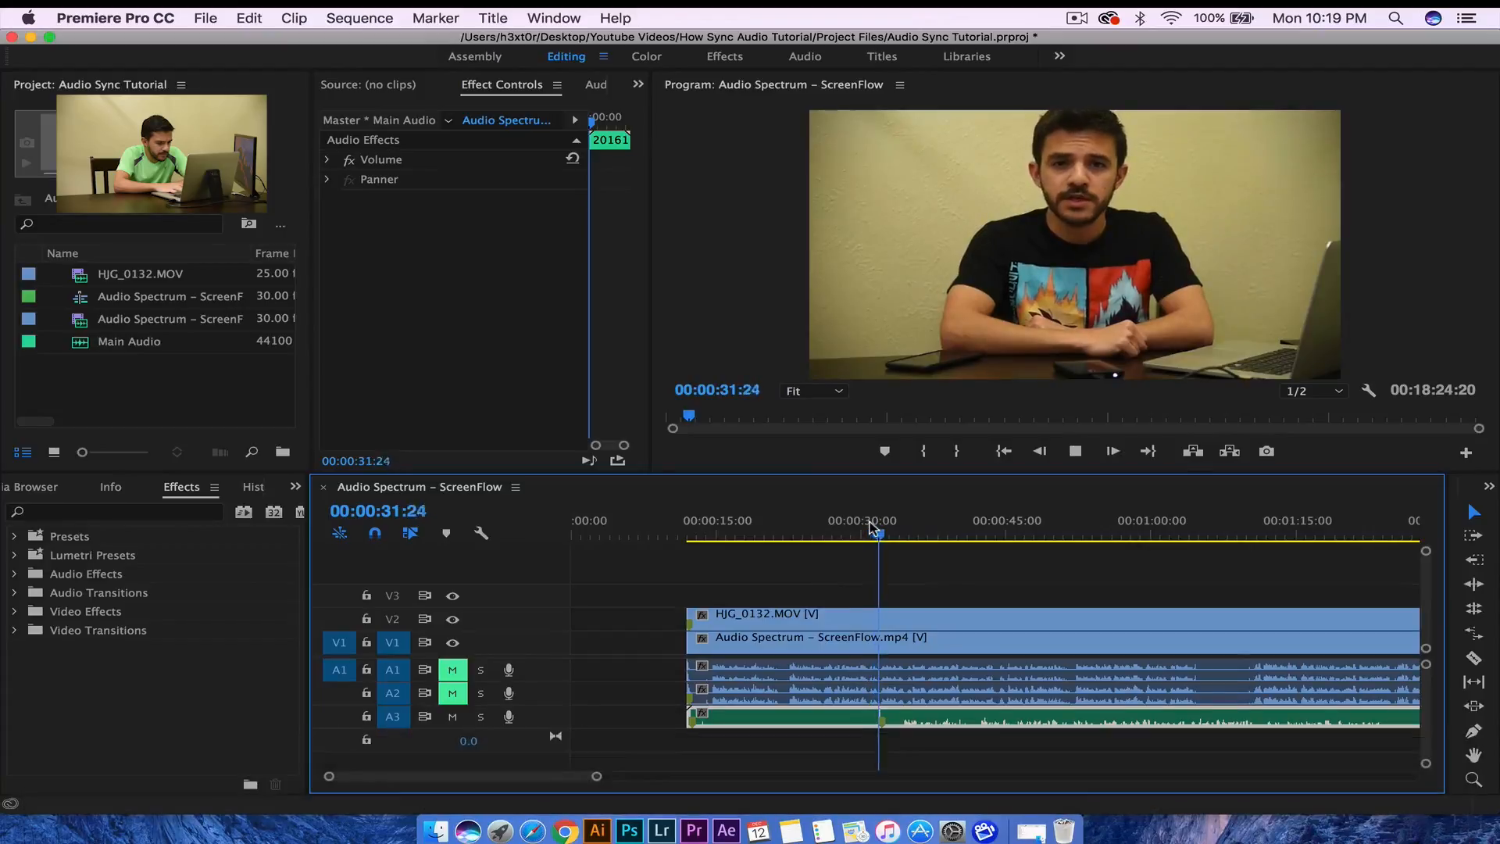
key(space)
drag(875, 533, 878, 533)
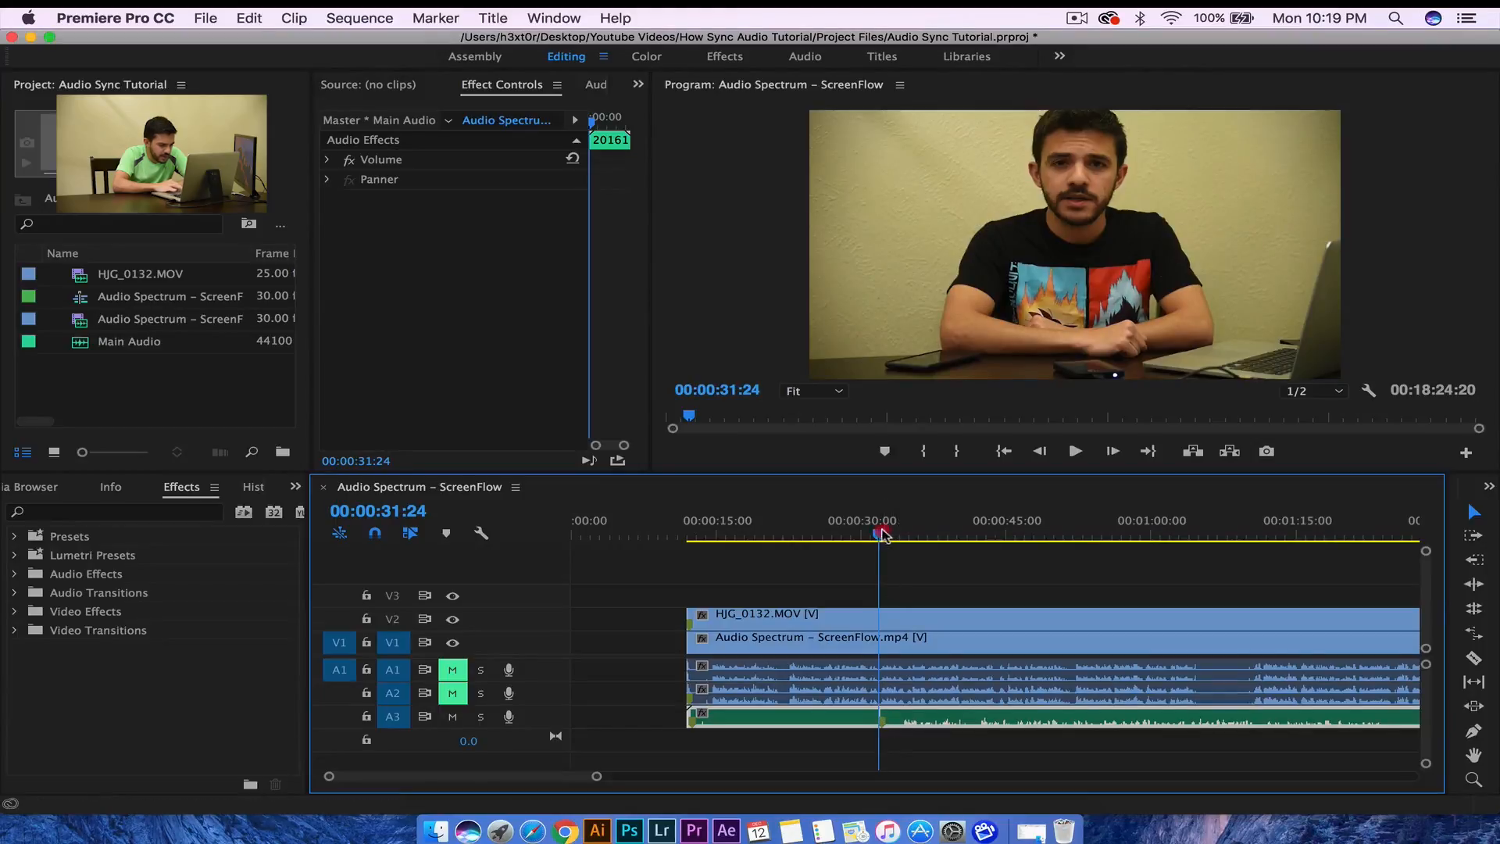
drag(883, 534, 891, 535)
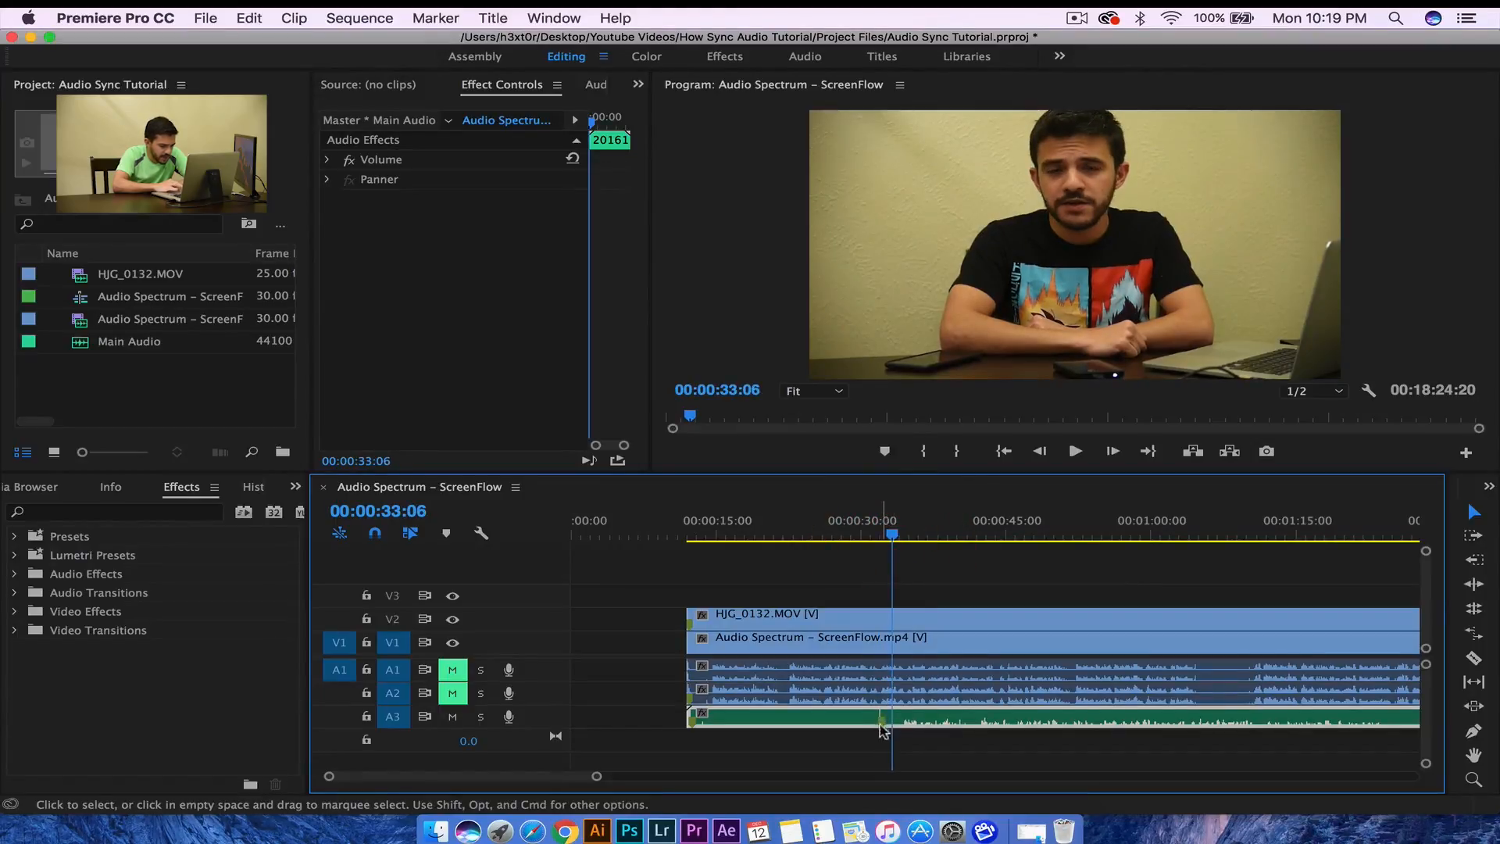
click(686, 714)
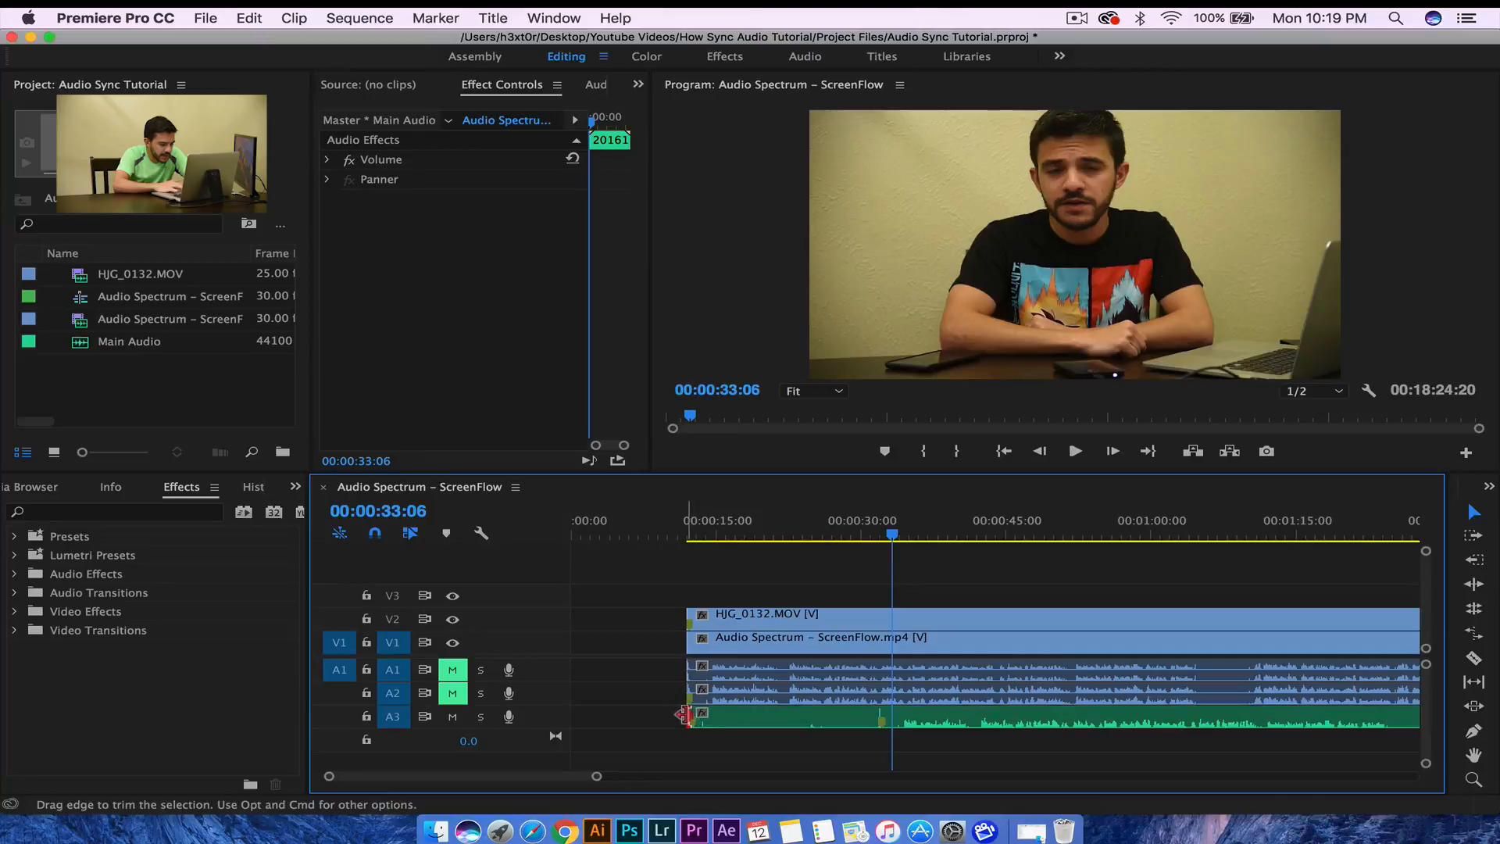
- Trim the start of the Main Audio clip to match the video and play back to check sync
drag(685, 716, 732, 720)
click(679, 536)
key(space)
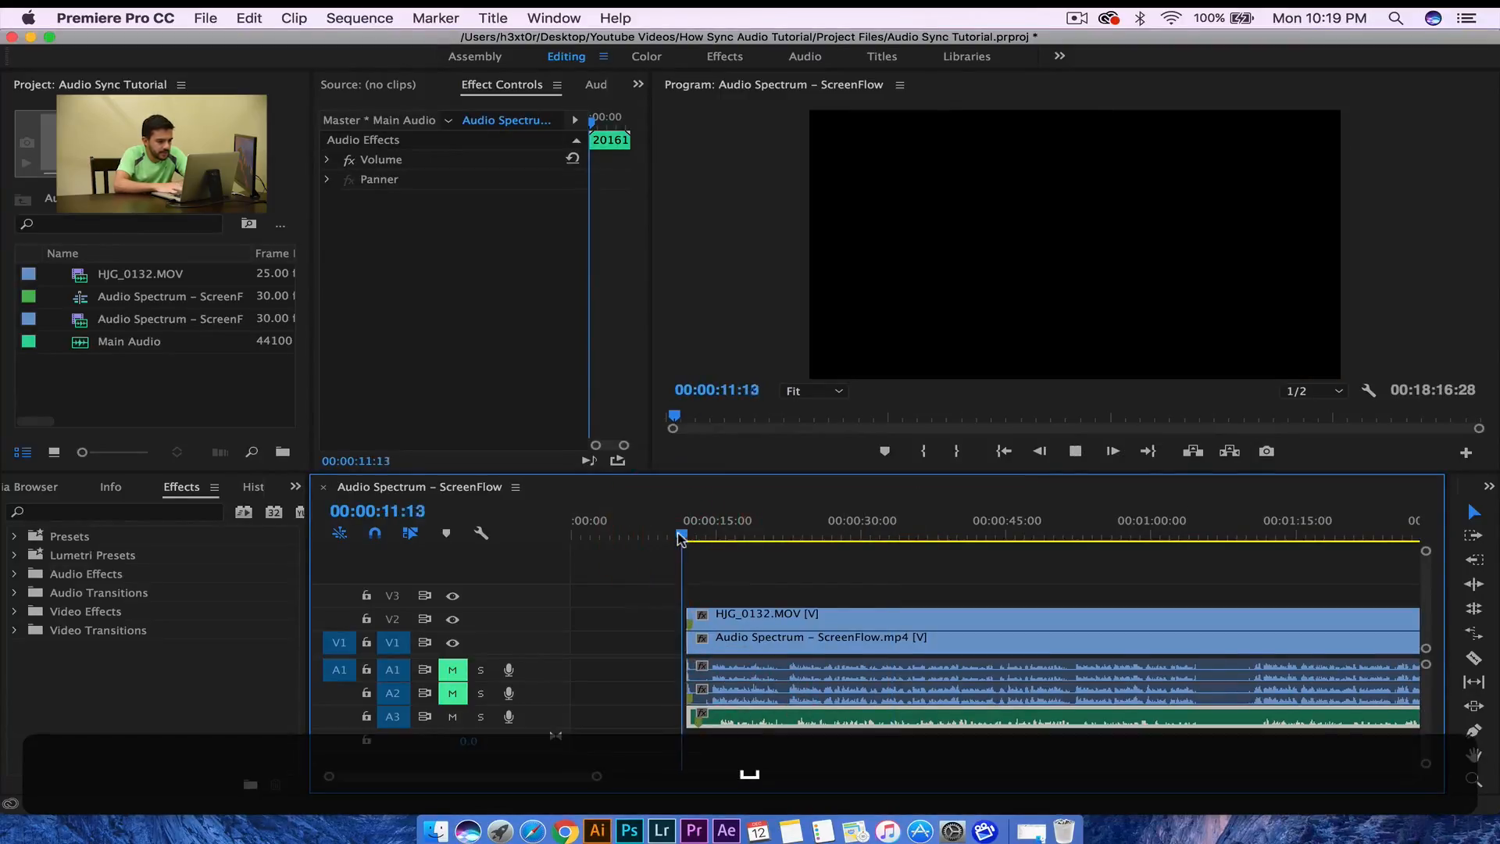
key(space)
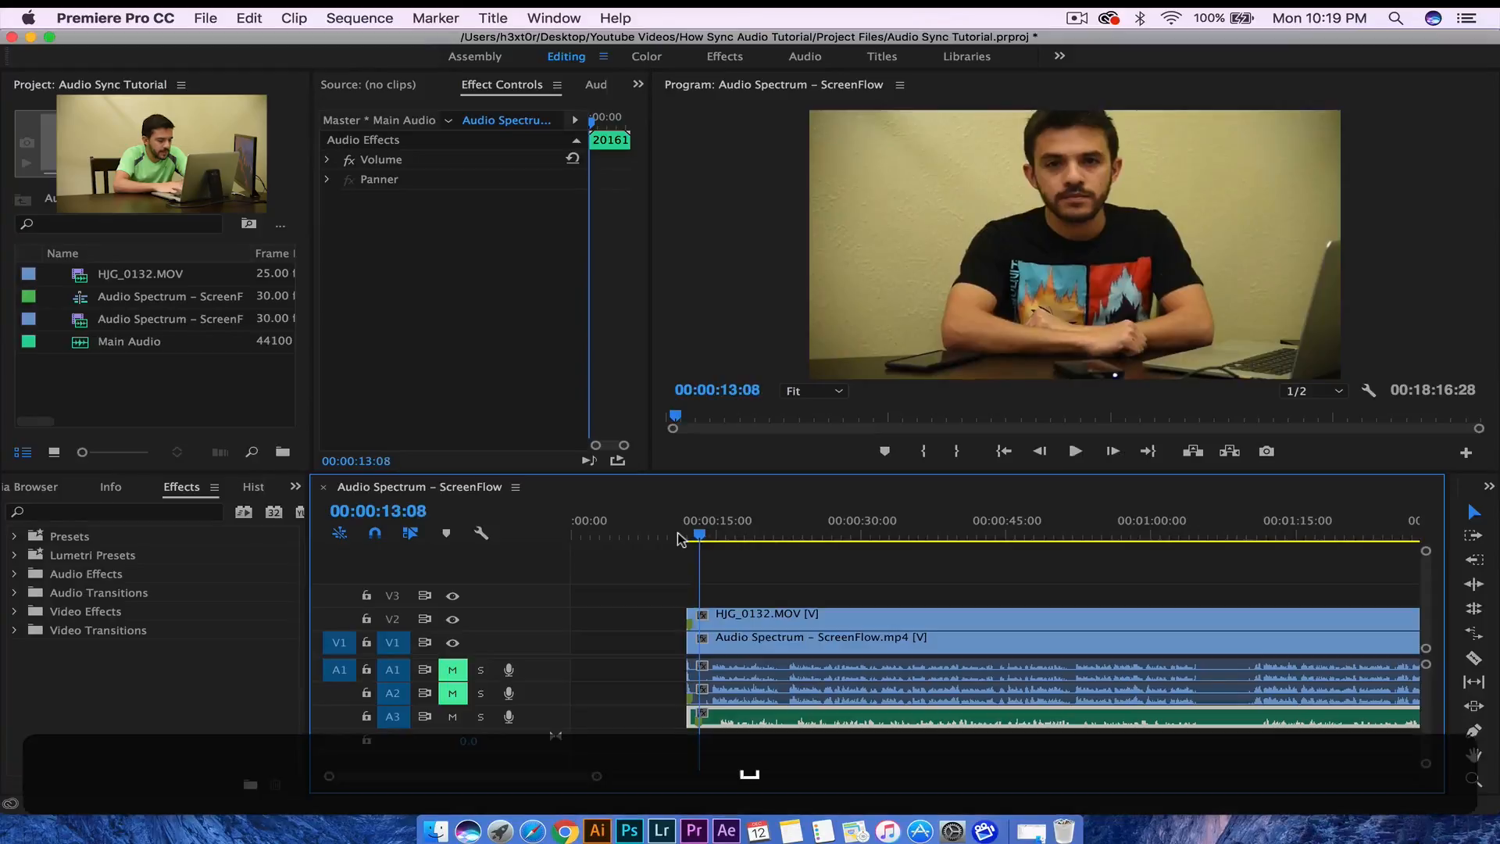
drag(596, 776, 490, 780)
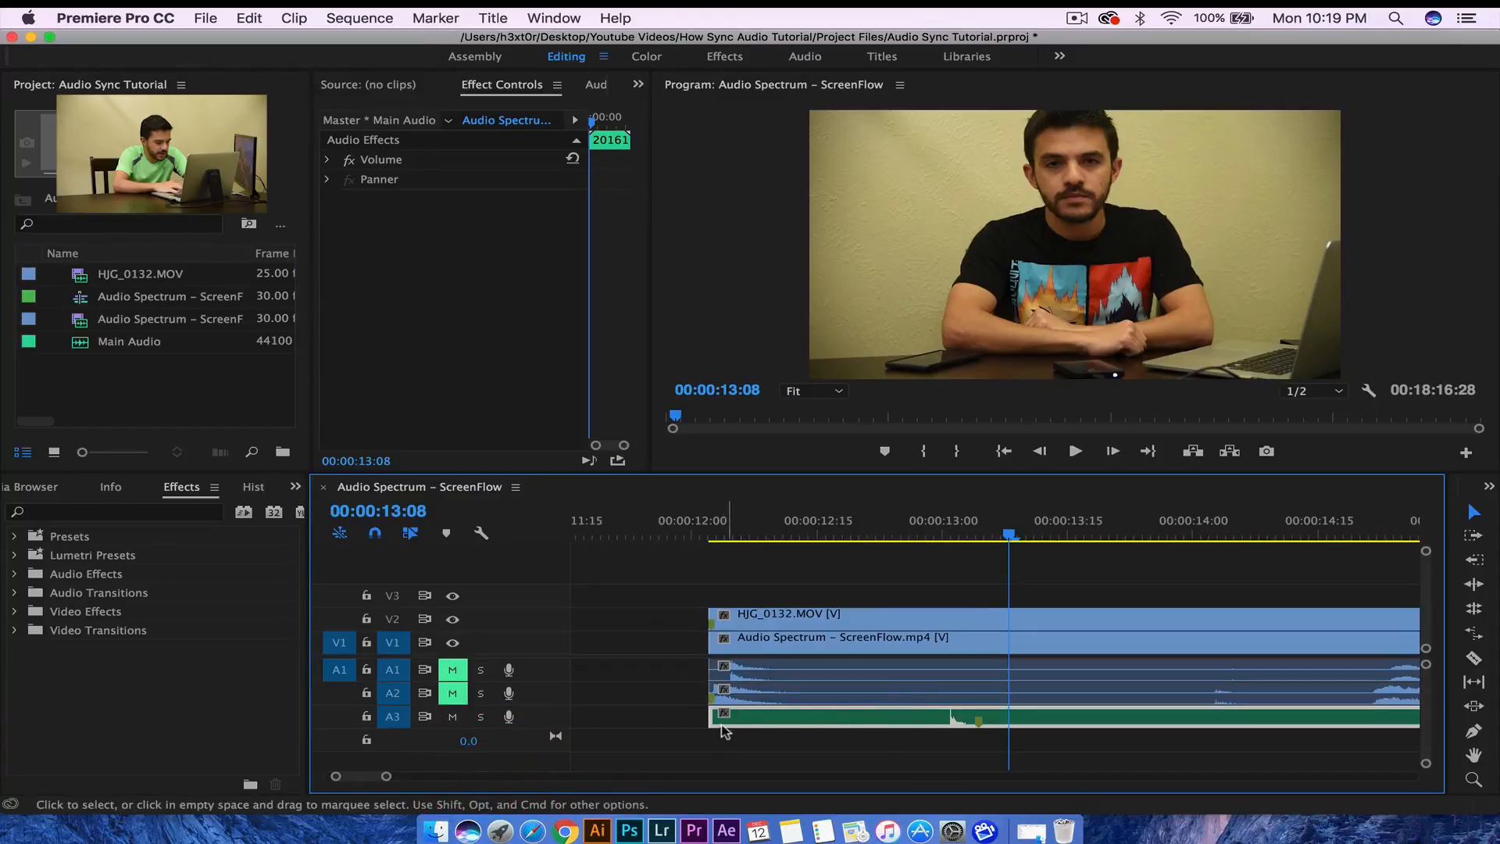
drag(710, 720, 803, 722)
click(703, 539)
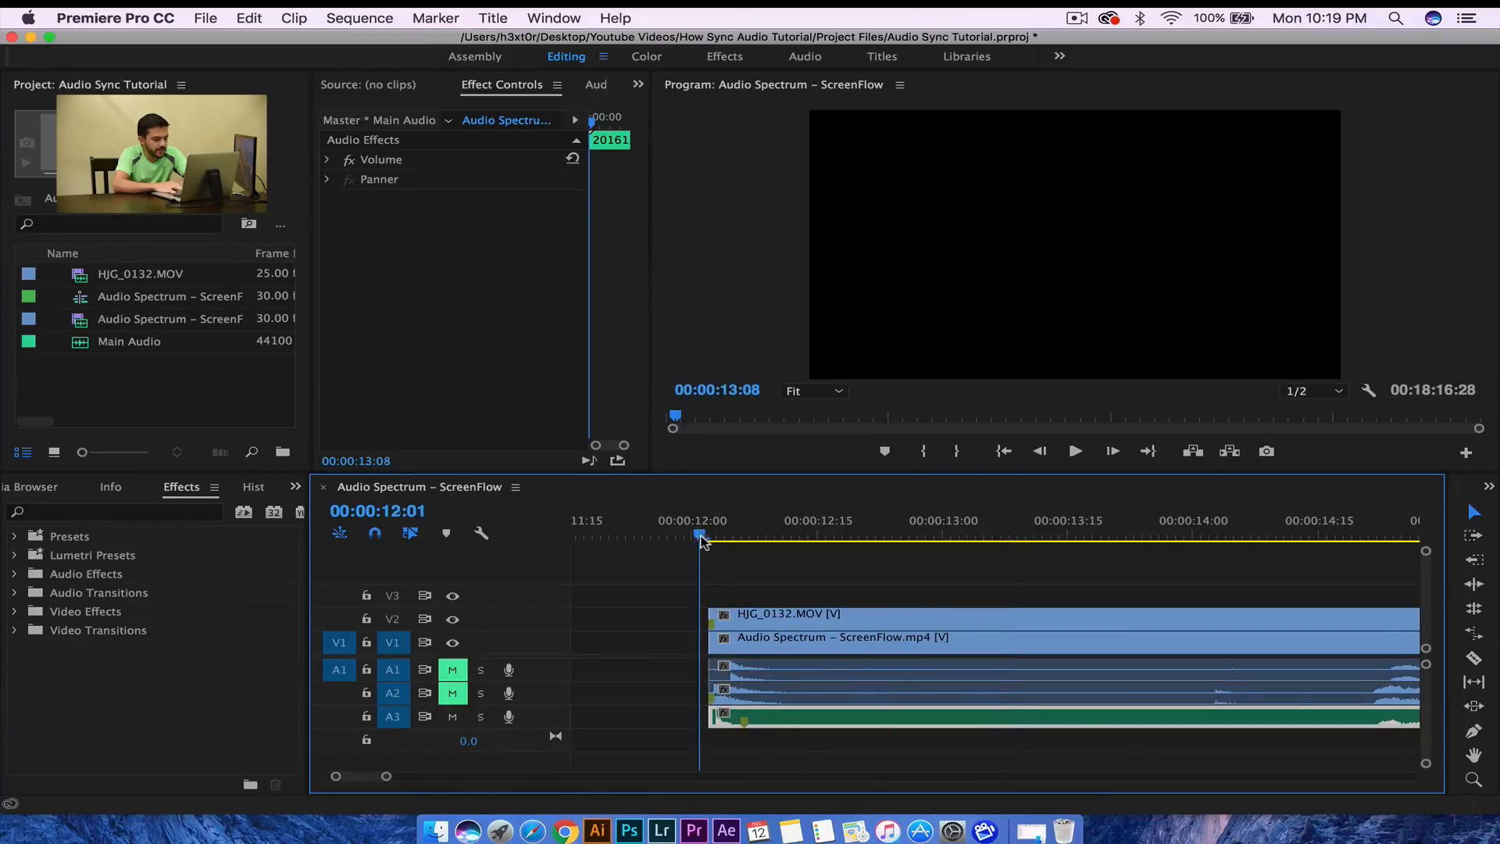
key(space)
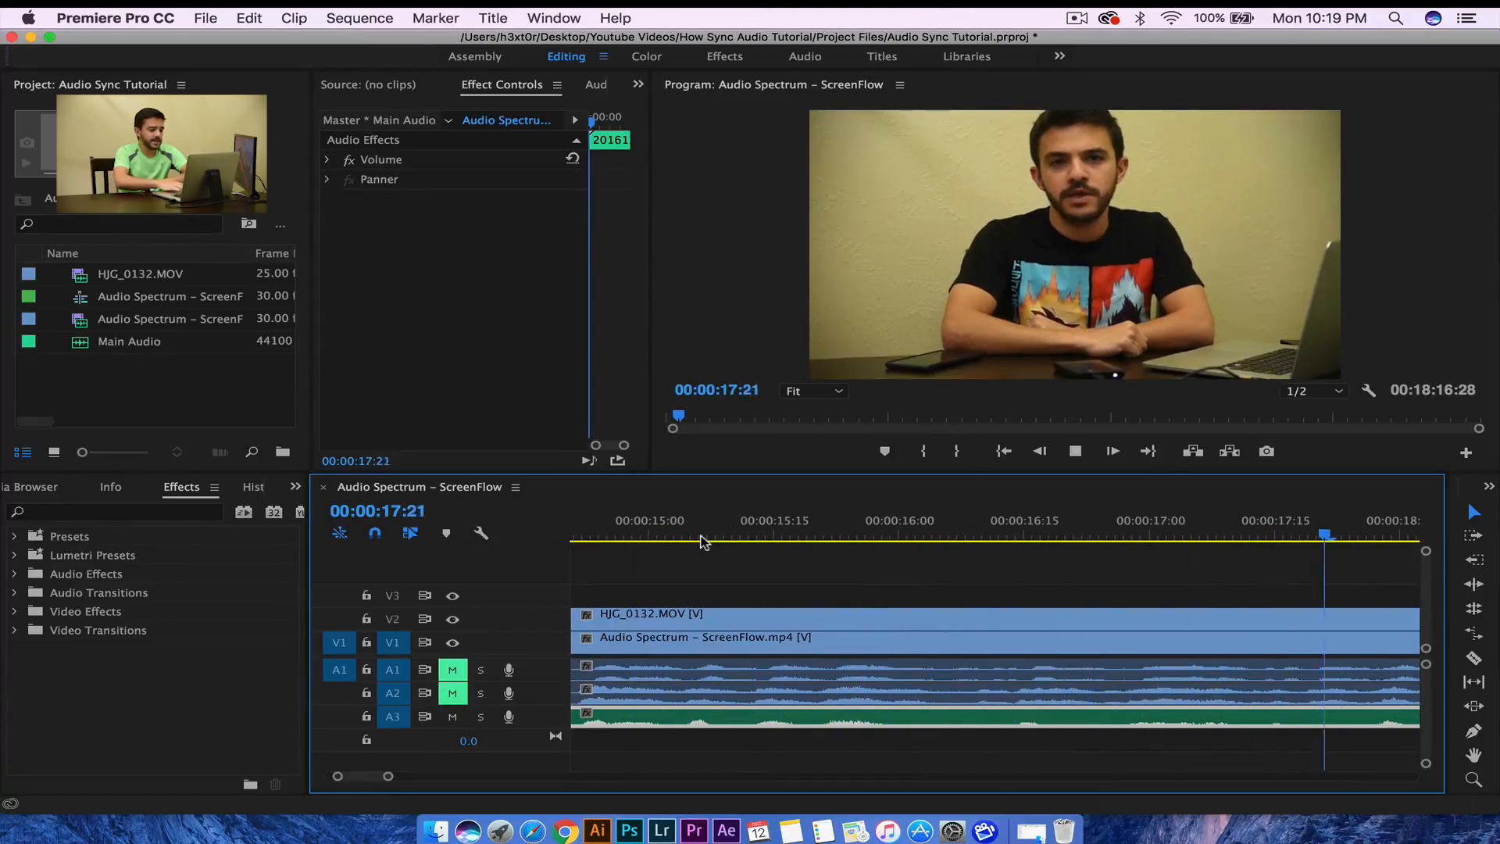
key(space)
- Select the camera, screen-recording and Main Audio clips together and slide them to the sequence start
drag(390, 776, 763, 776)
drag(608, 609, 751, 746)
drag(801, 620, 743, 623)
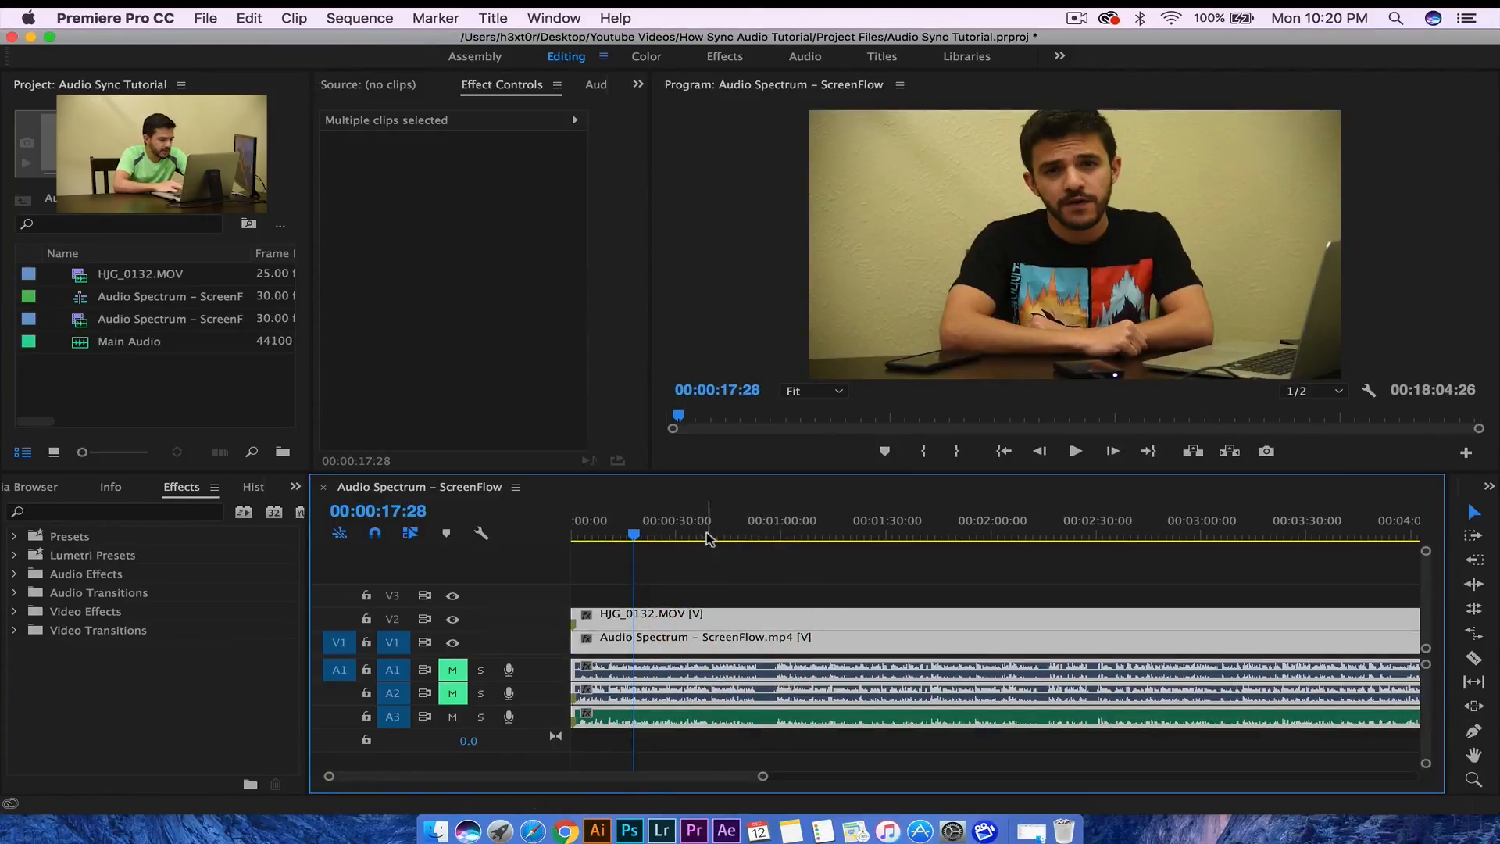
- Unlink HJG_0132.MOV from its audio and delete the camera's original audio on A2
click(706, 536)
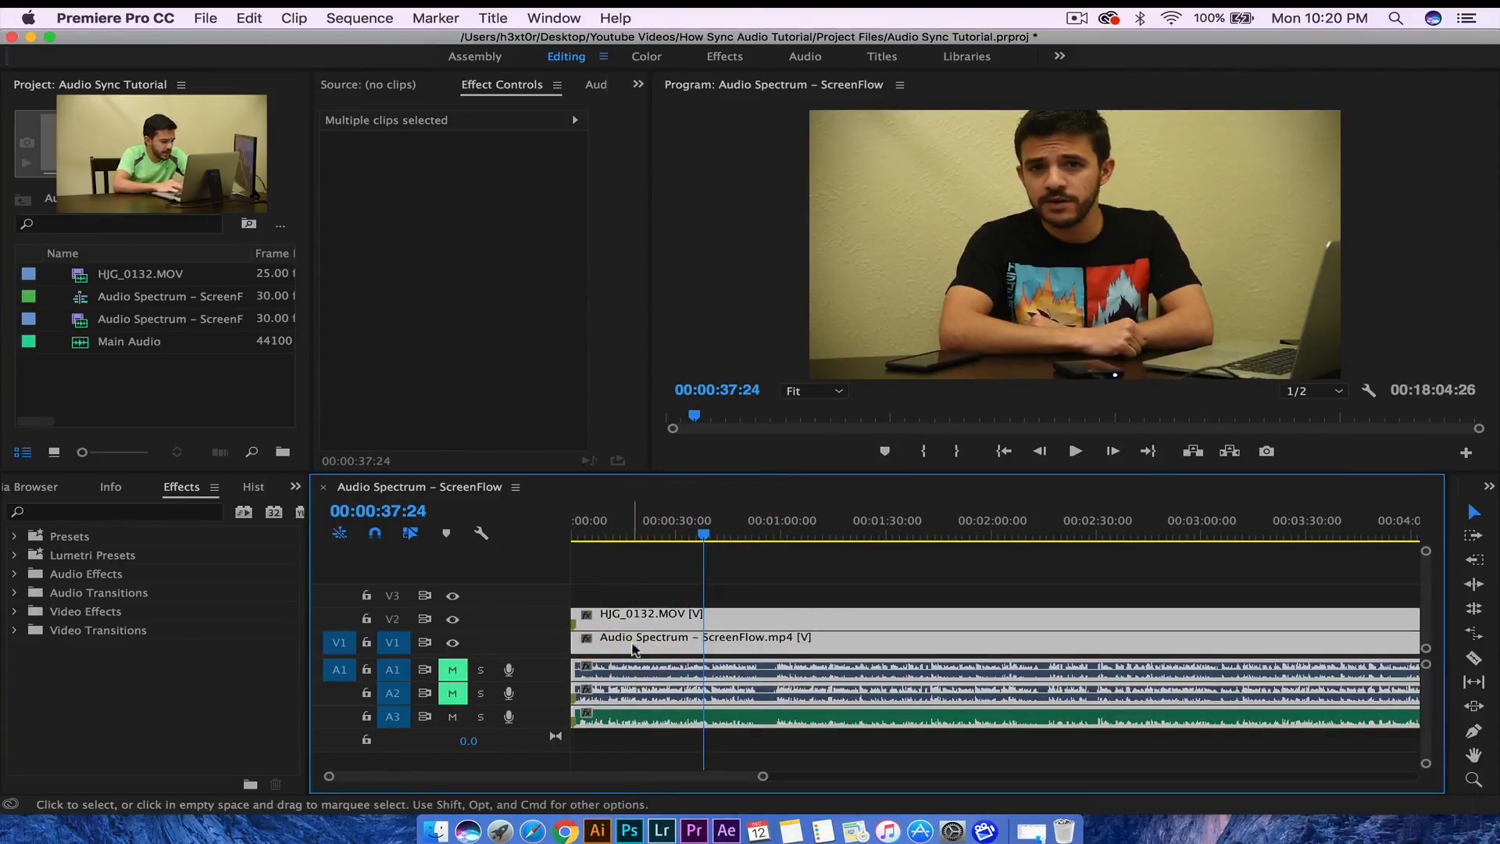
click(688, 583)
right_click(670, 615)
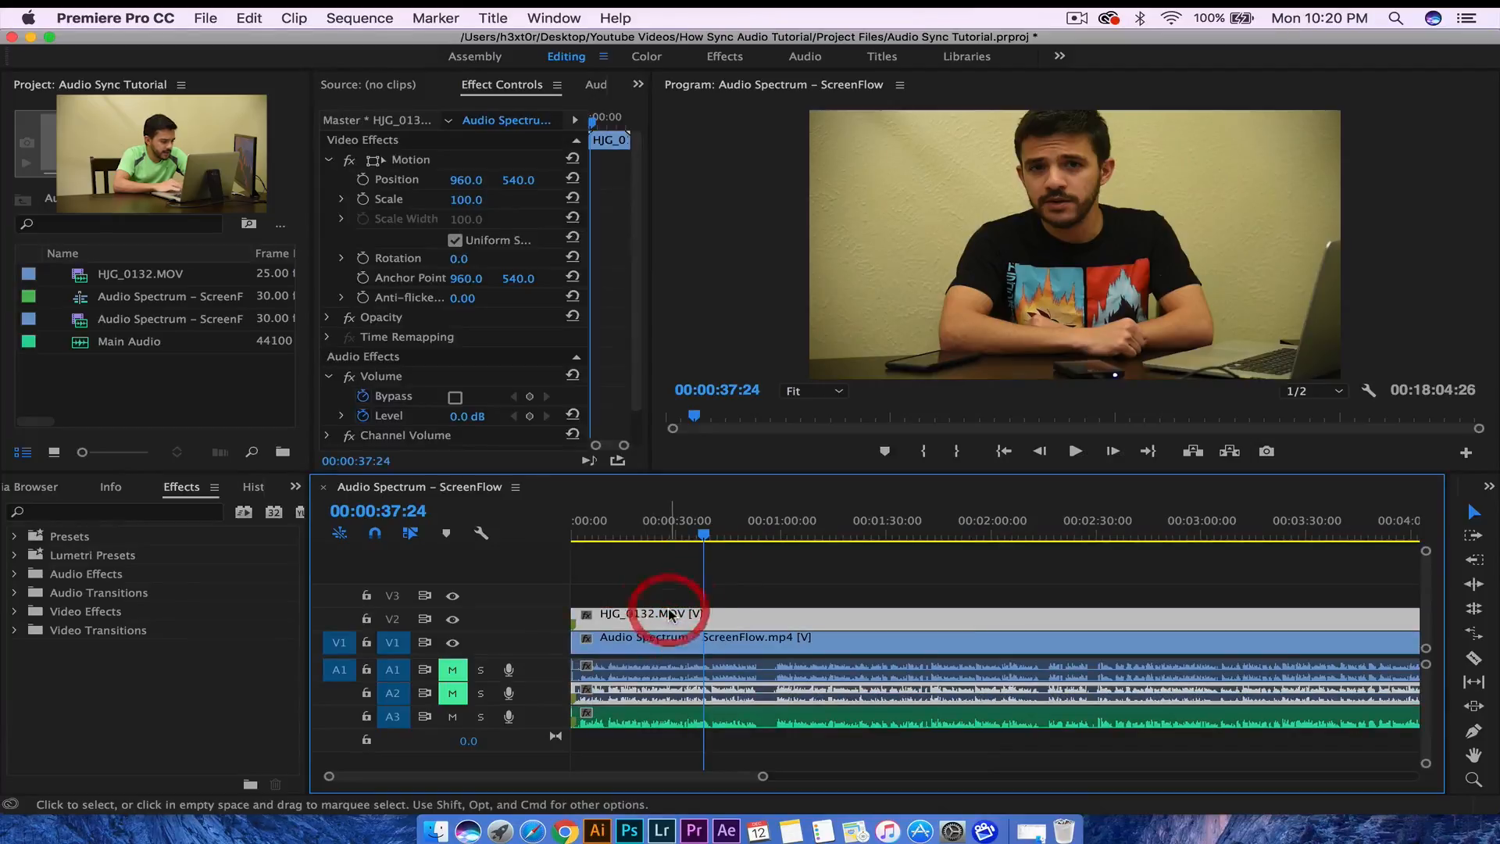
scroll(727, 687, down, 5)
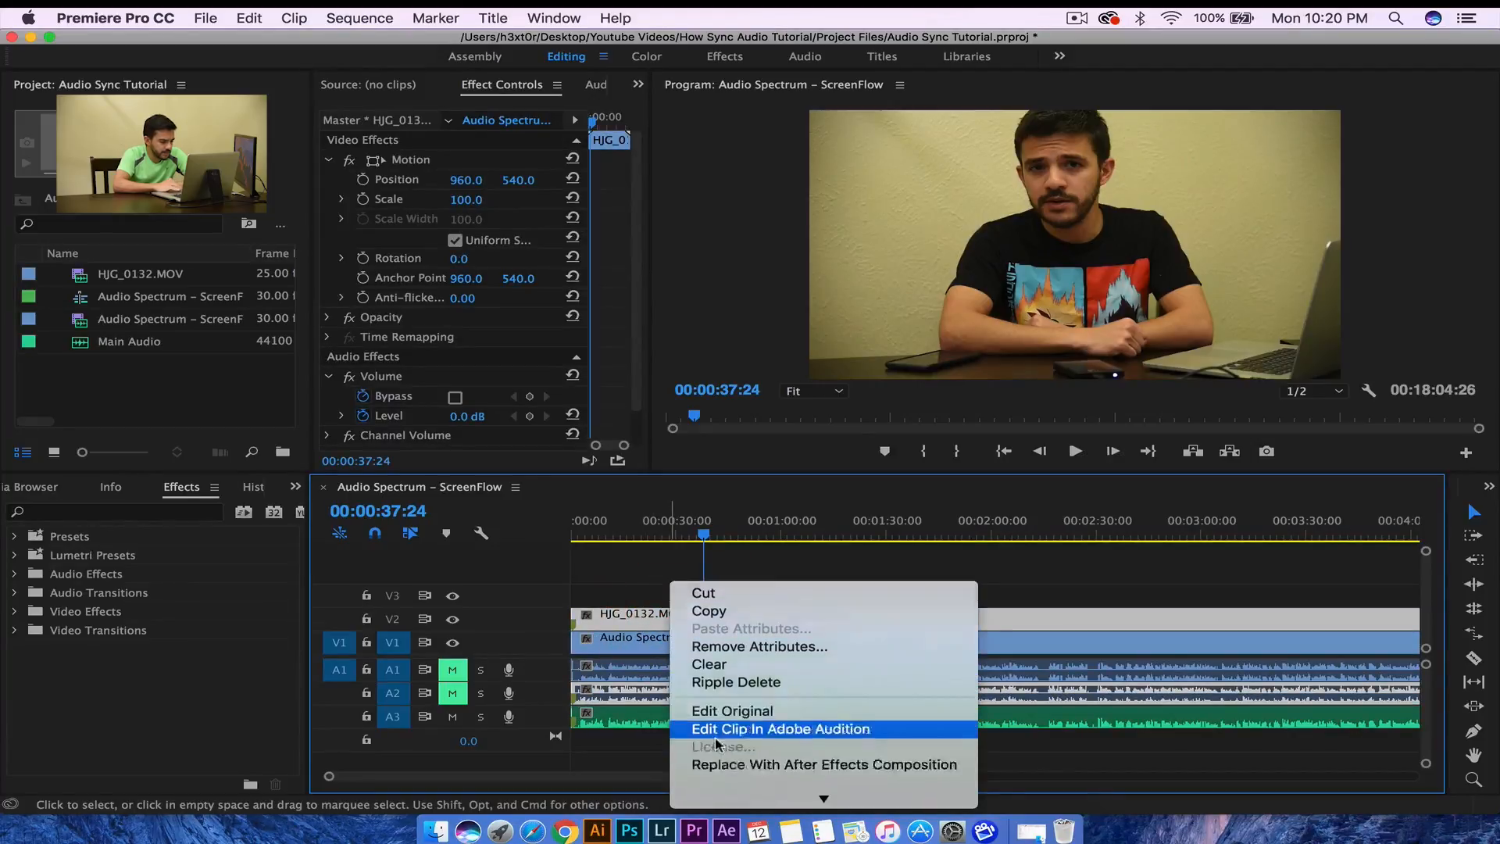
scroll(727, 723, down, 4)
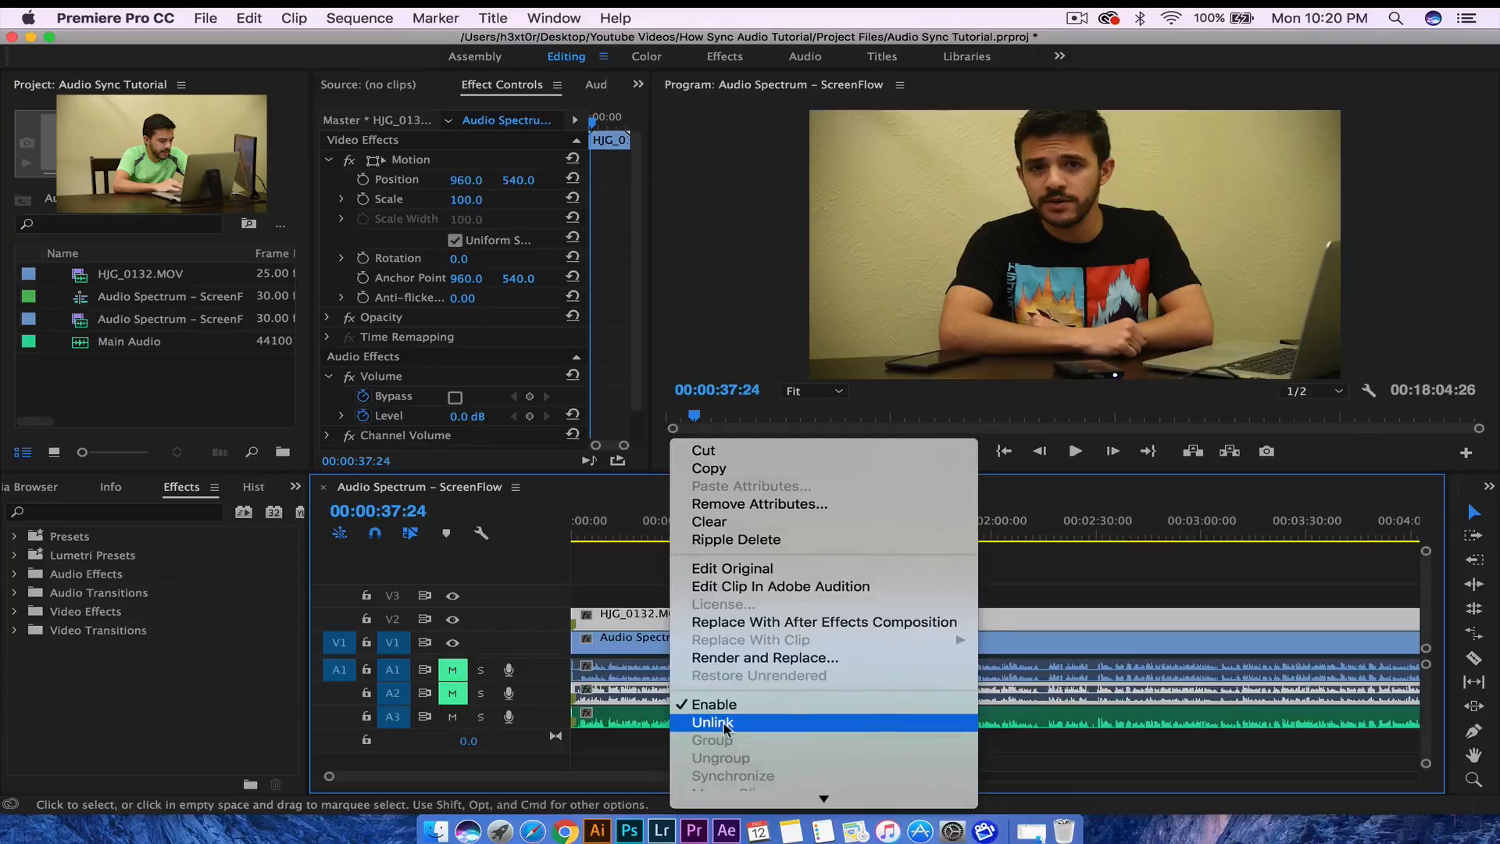
click(725, 723)
click(717, 598)
click(674, 697)
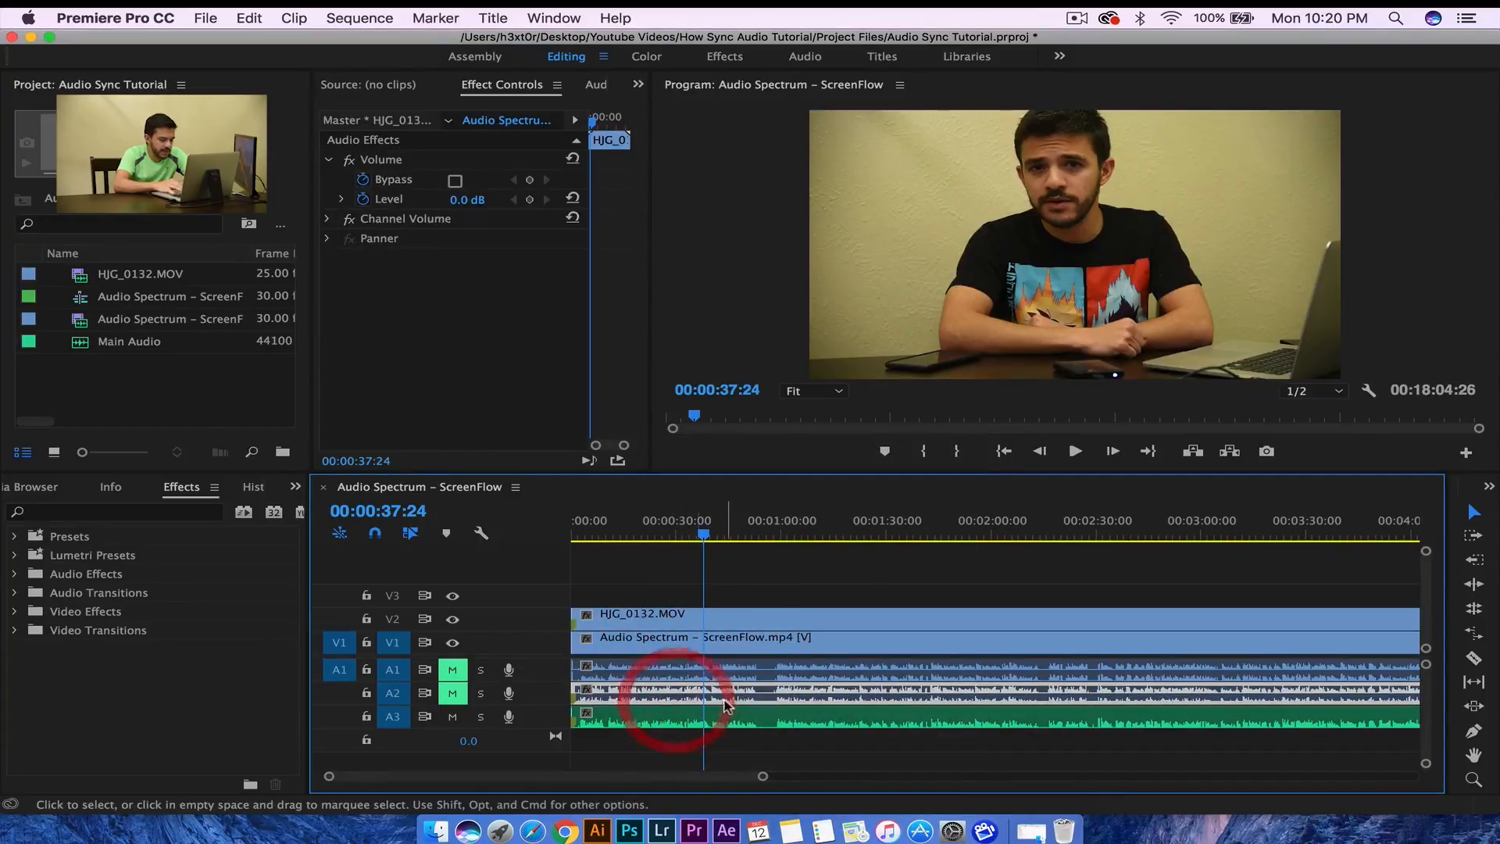
key(BackSpace)
- Unlink the screen recording from its audio and delete its original audio on A1
click(700, 653)
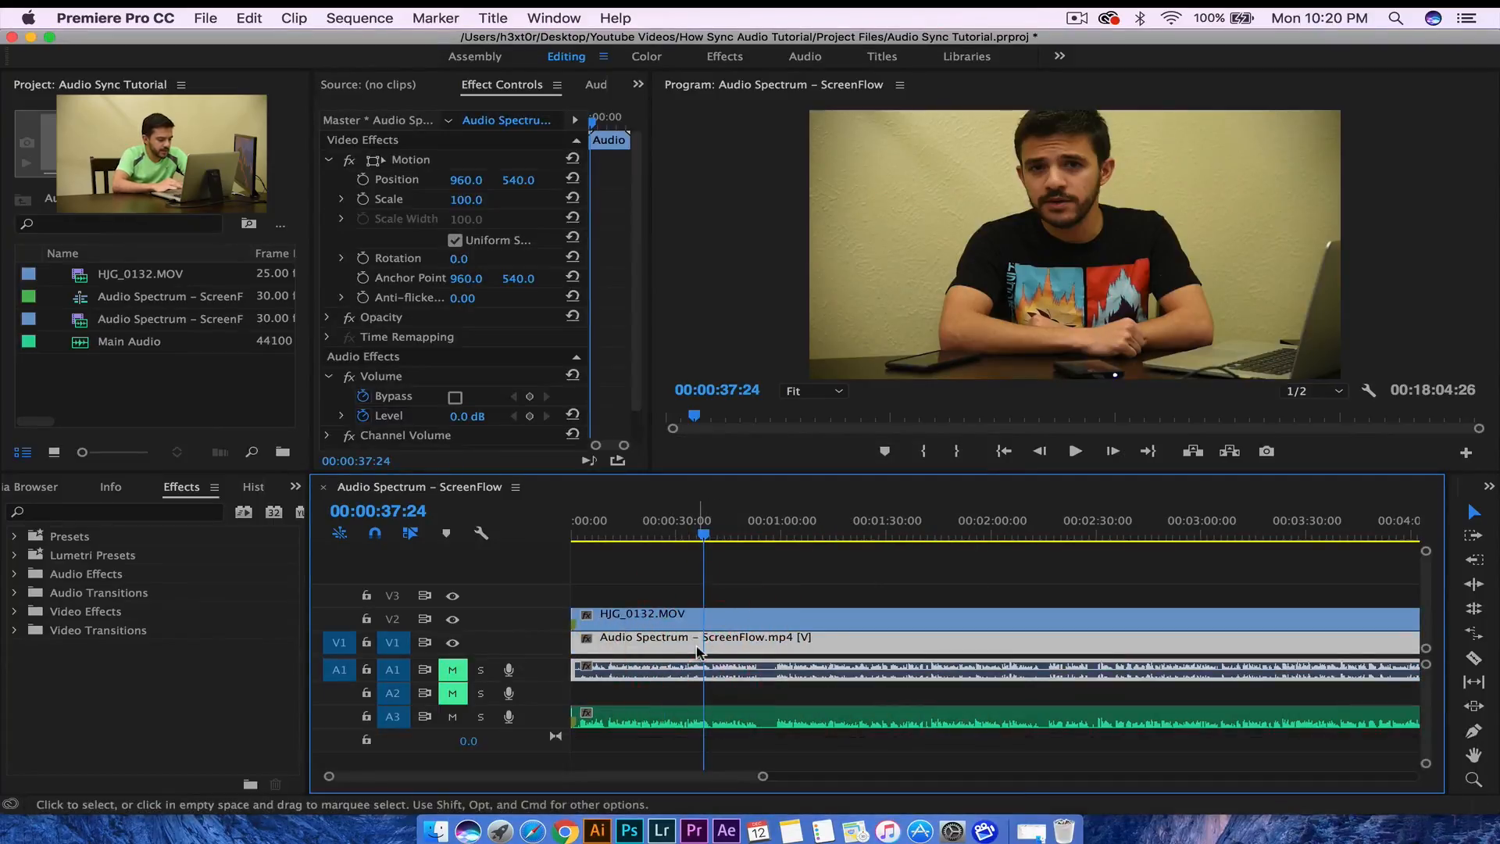
right_click(700, 653)
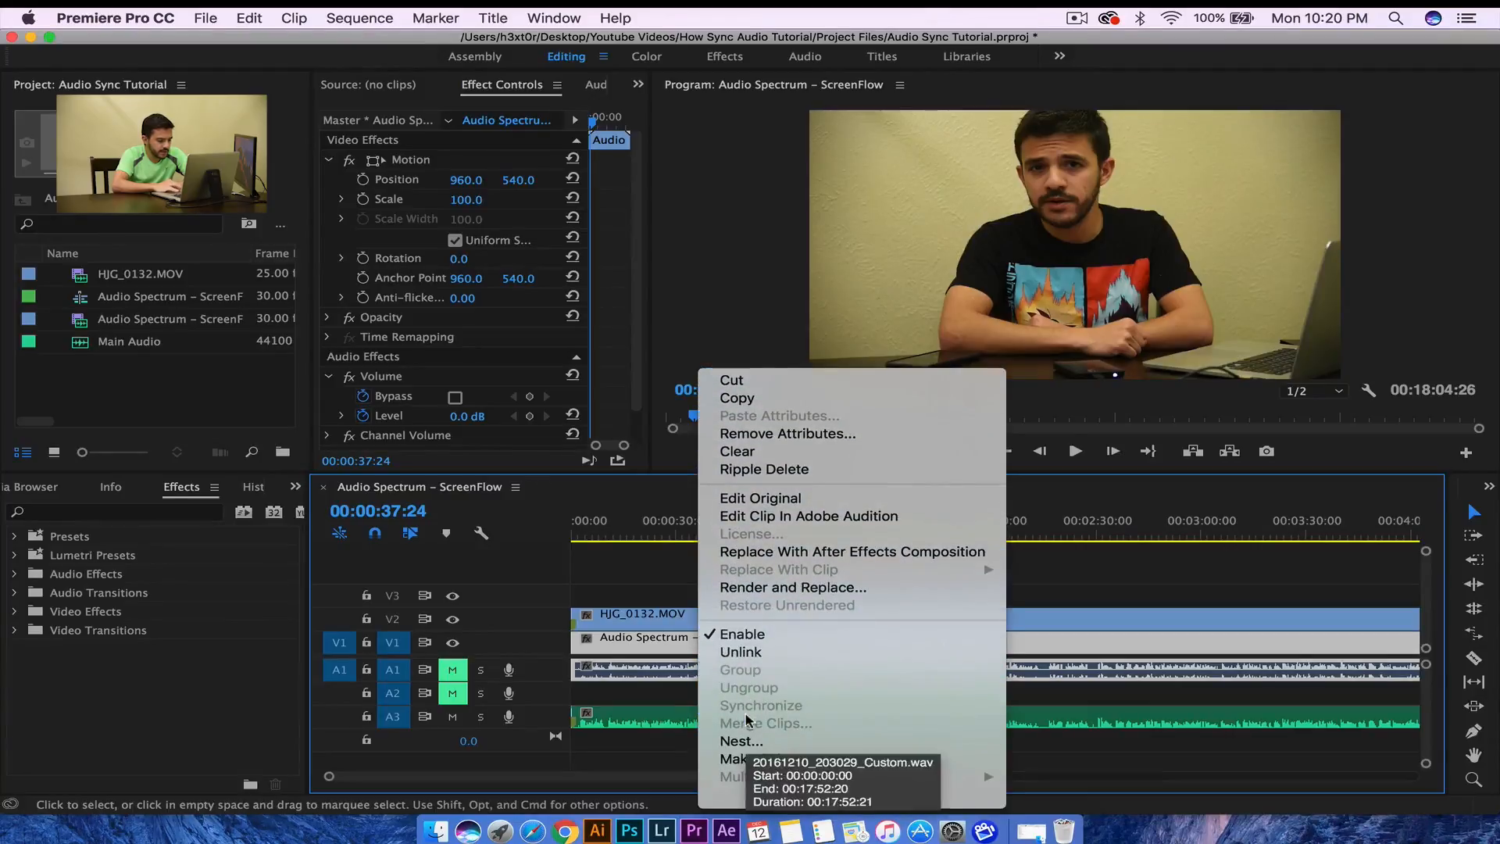
click(741, 651)
click(715, 598)
click(700, 671)
key(BackSpace)
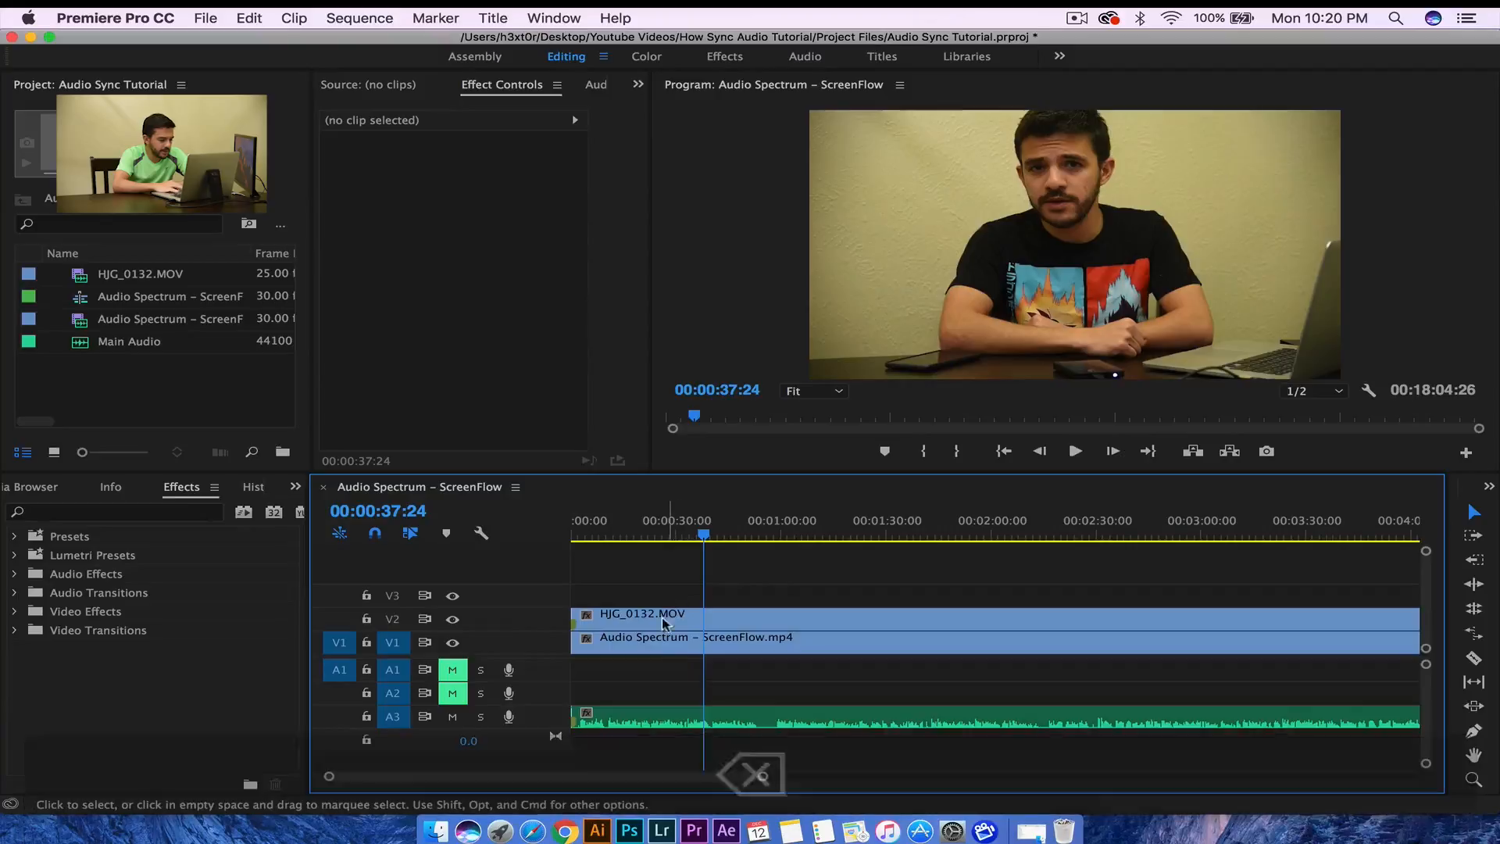
- Move the Main Audio clip up onto track A1 and play the first two seconds
drag(644, 712, 639, 679)
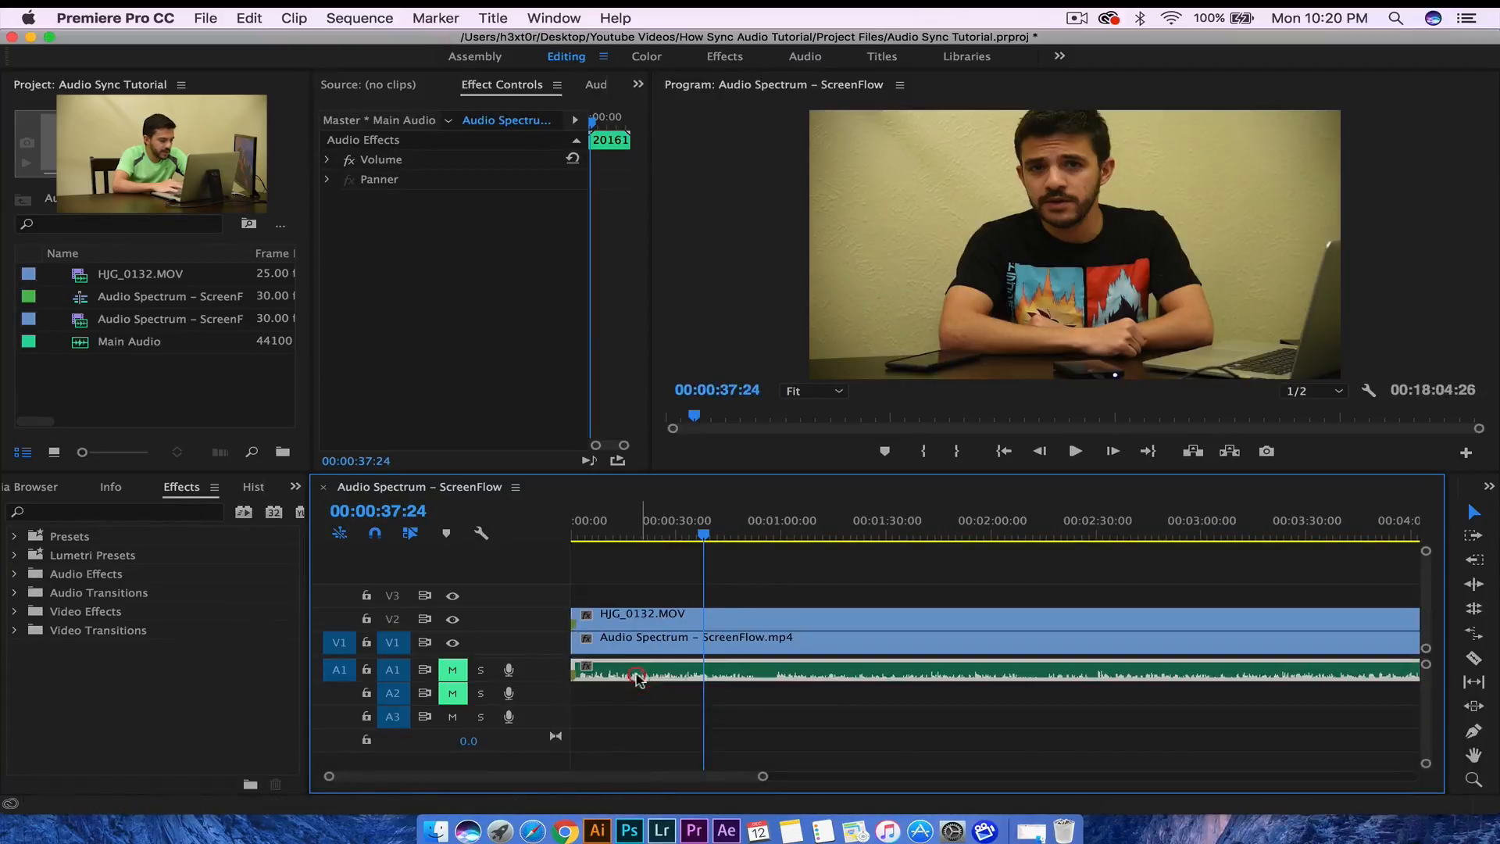
drag(581, 534, 542, 531)
key(space)
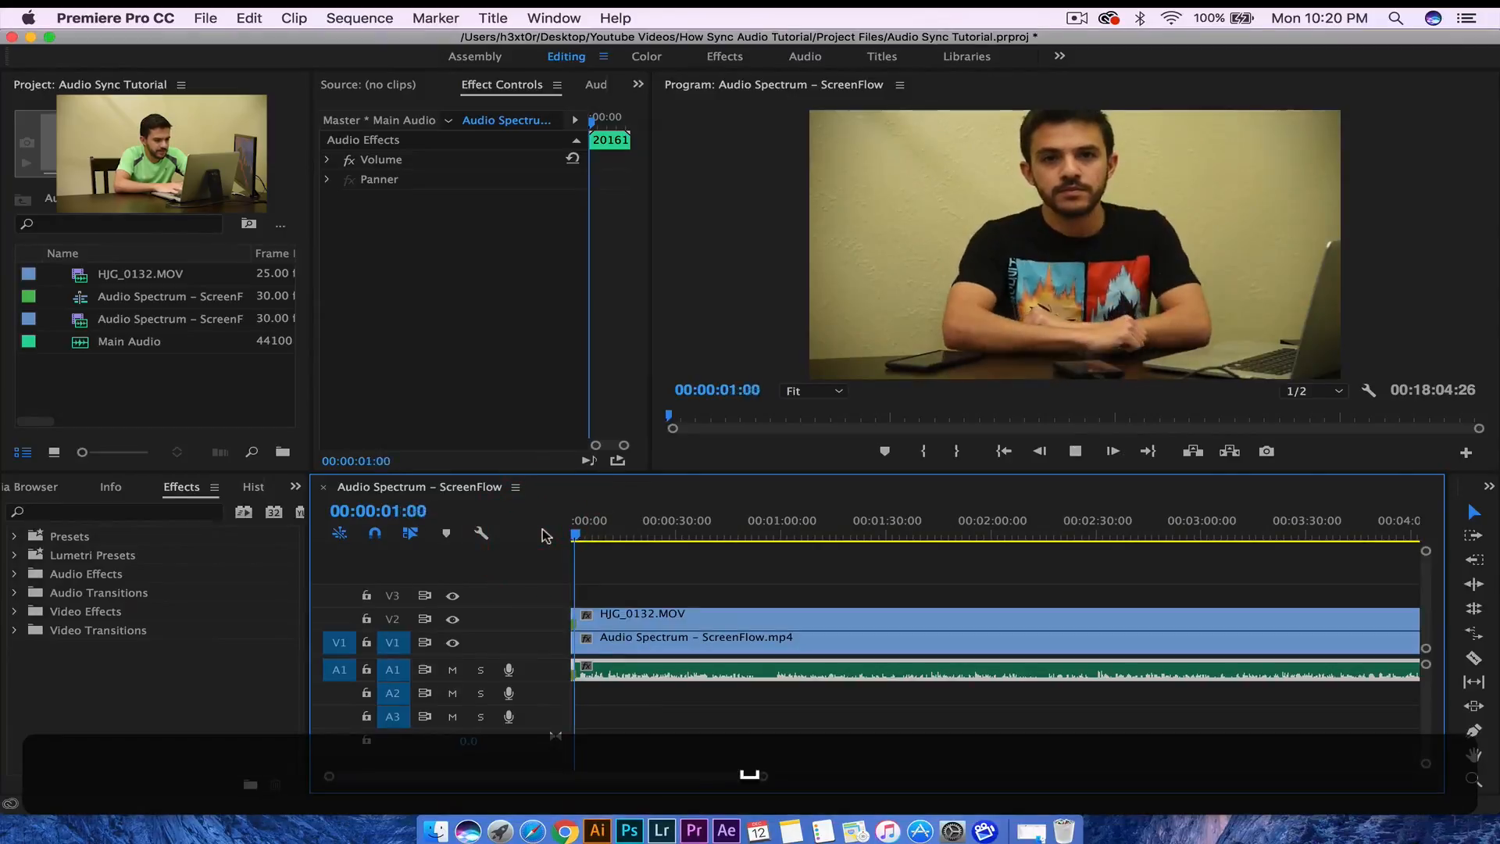
key(space)
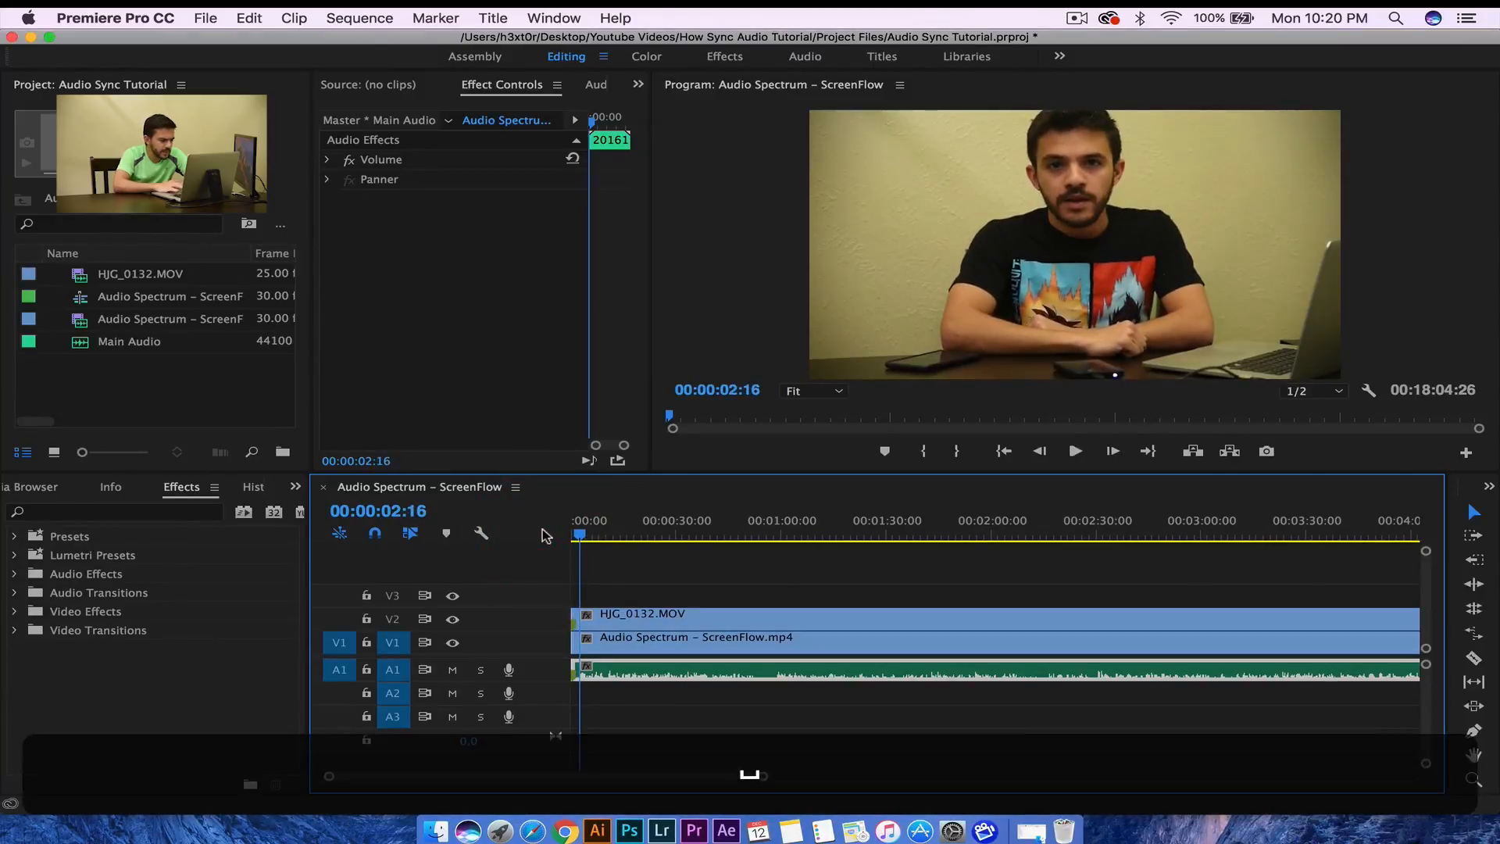
- Trim the opening of the camera, screen-recording and Main Audio clips, then slide them to the sequence start
click(595, 625)
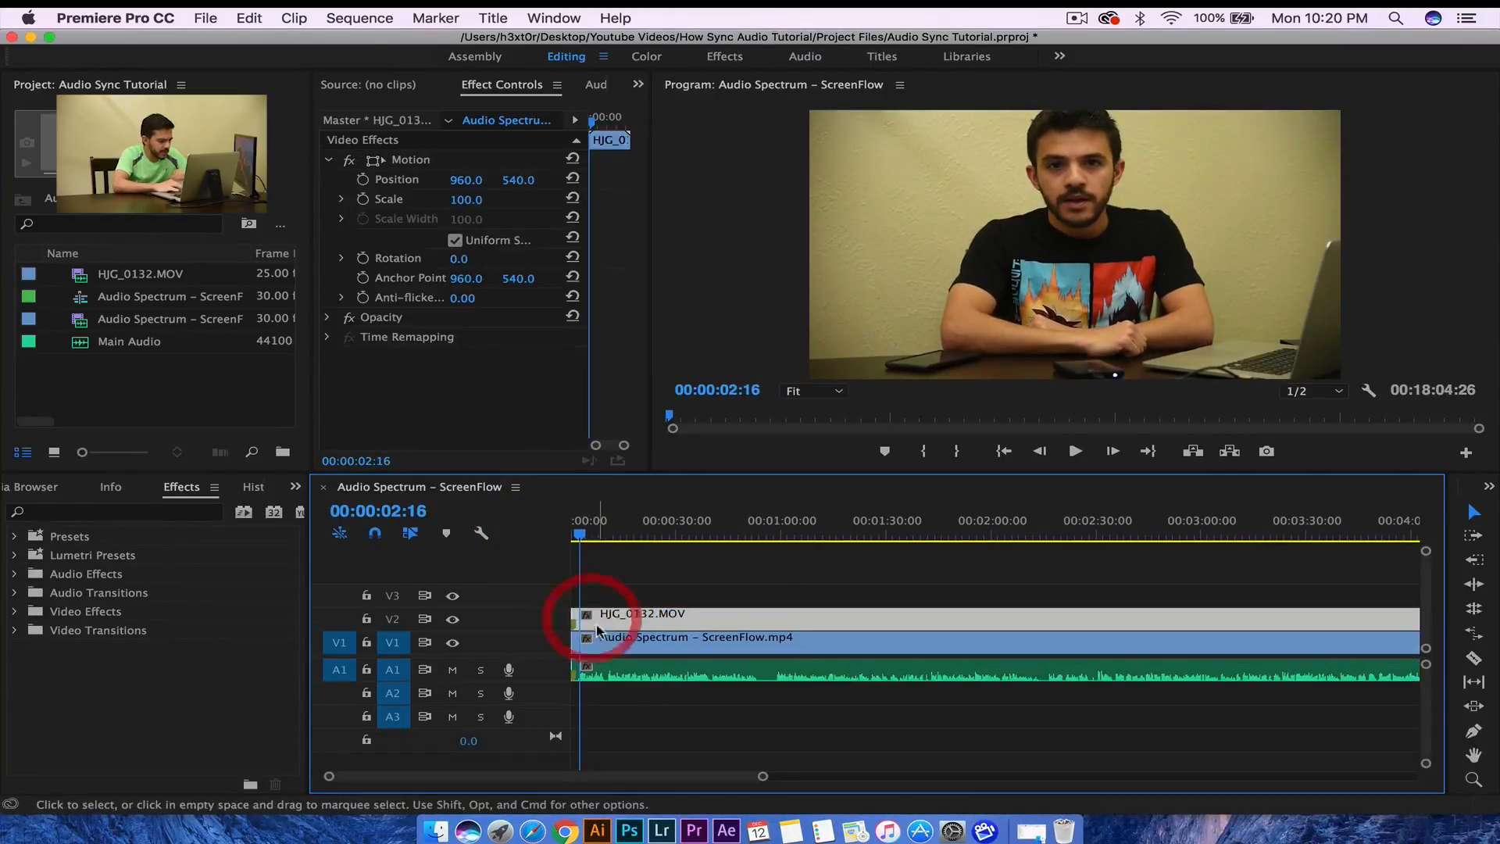
shift+click(603, 643)
shift+click(604, 668)
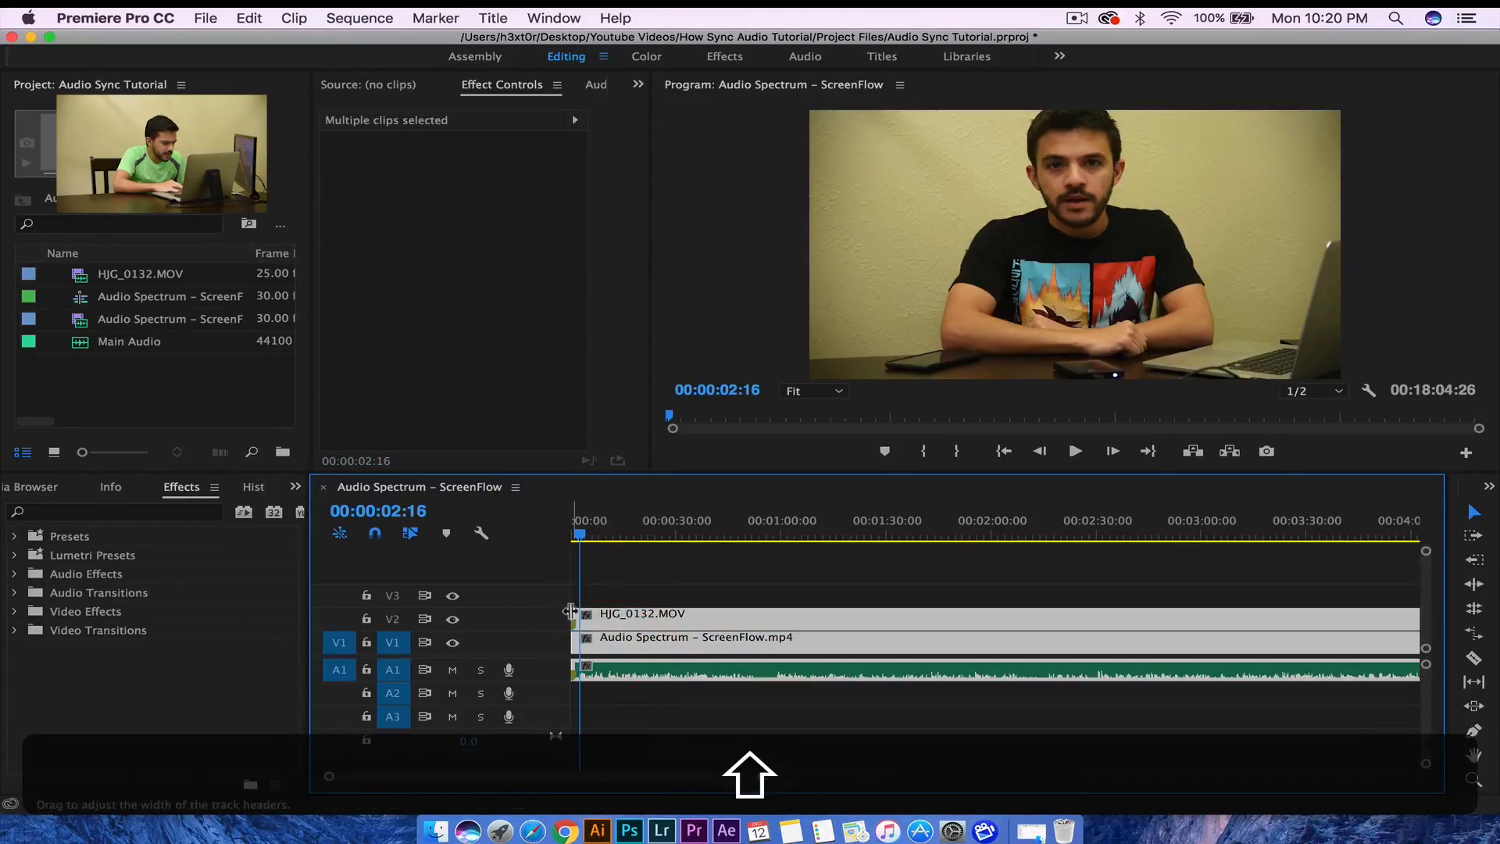
drag(572, 613, 646, 698)
drag(726, 623, 636, 627)
drag(588, 549, 738, 538)
mouse_move(704, 625)
mouse_down()
mouse_move(682, 622)
mouse_move(769, 621)
mouse_move(681, 621)
mouse_up()
drag(587, 541, 518, 539)
key(space)
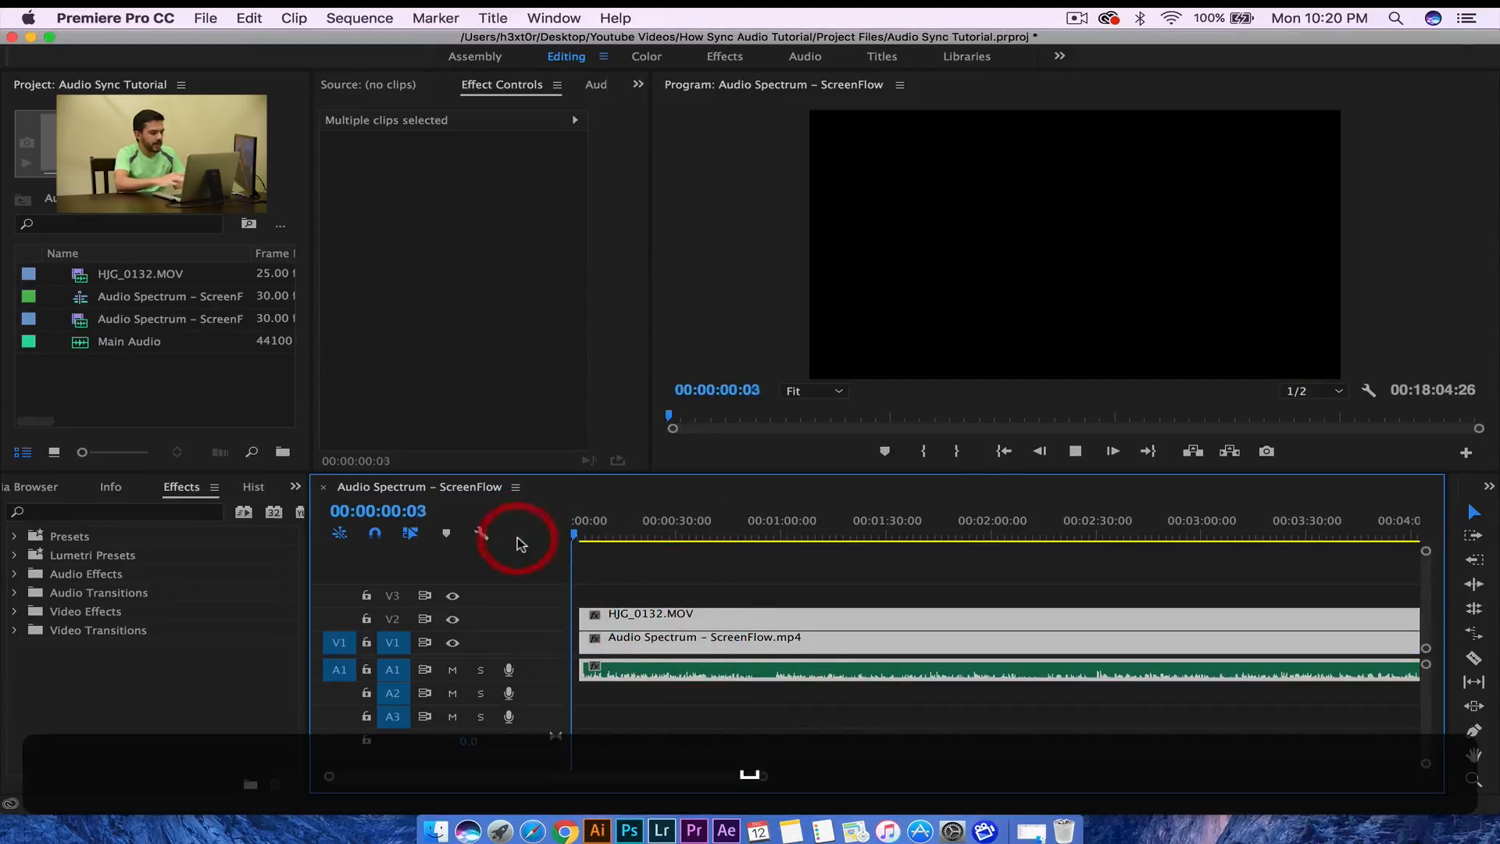
- Slide all the trimmed clips left so they start exactly at 00:00 and play from the start
key(space)
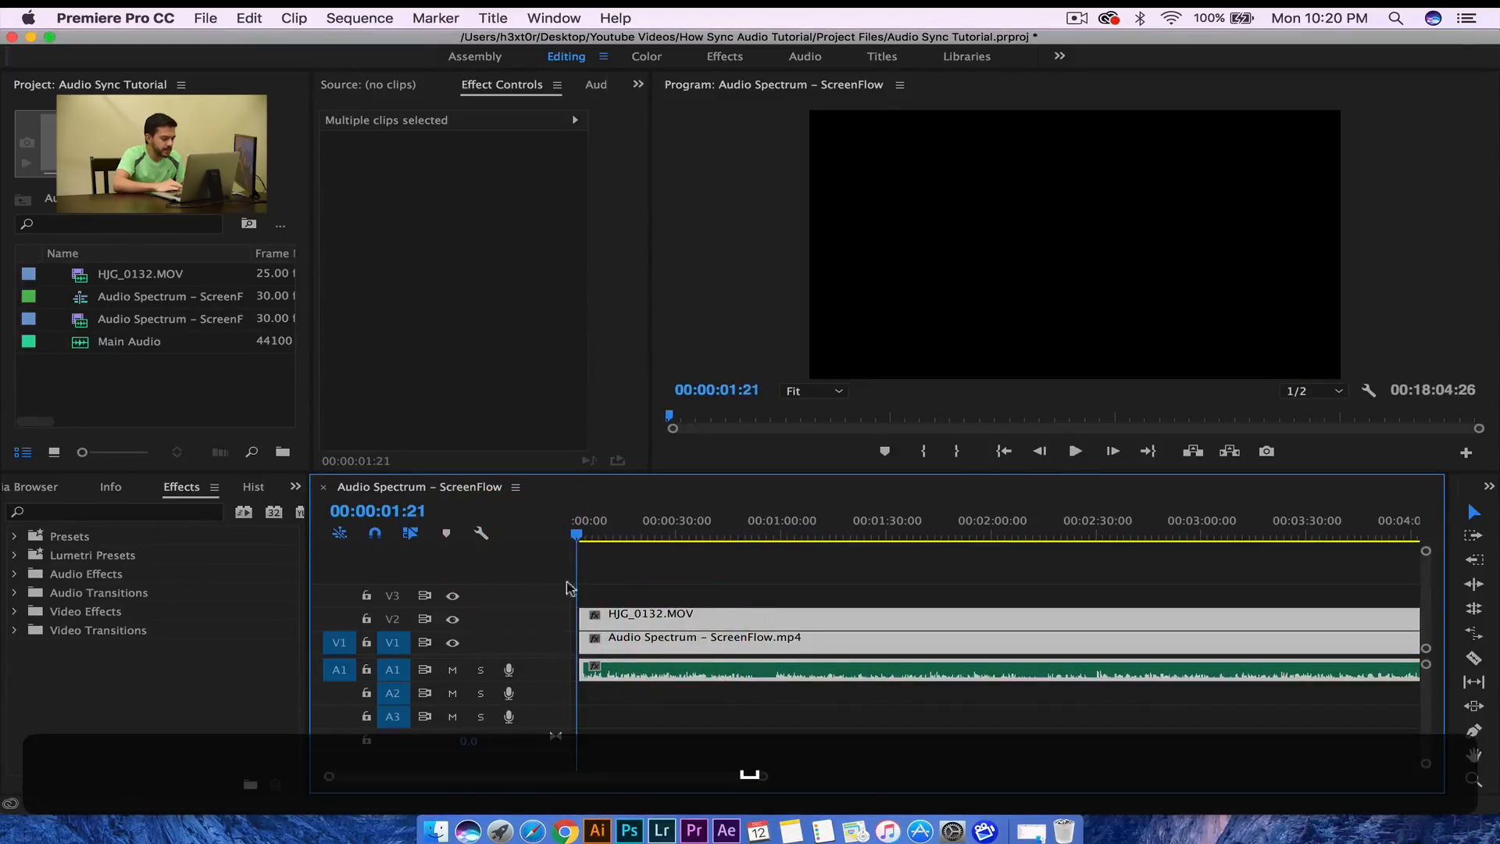
drag(760, 775, 579, 773)
drag(883, 584, 981, 700)
drag(1043, 625, 719, 636)
drag(640, 535, 495, 529)
key(space)
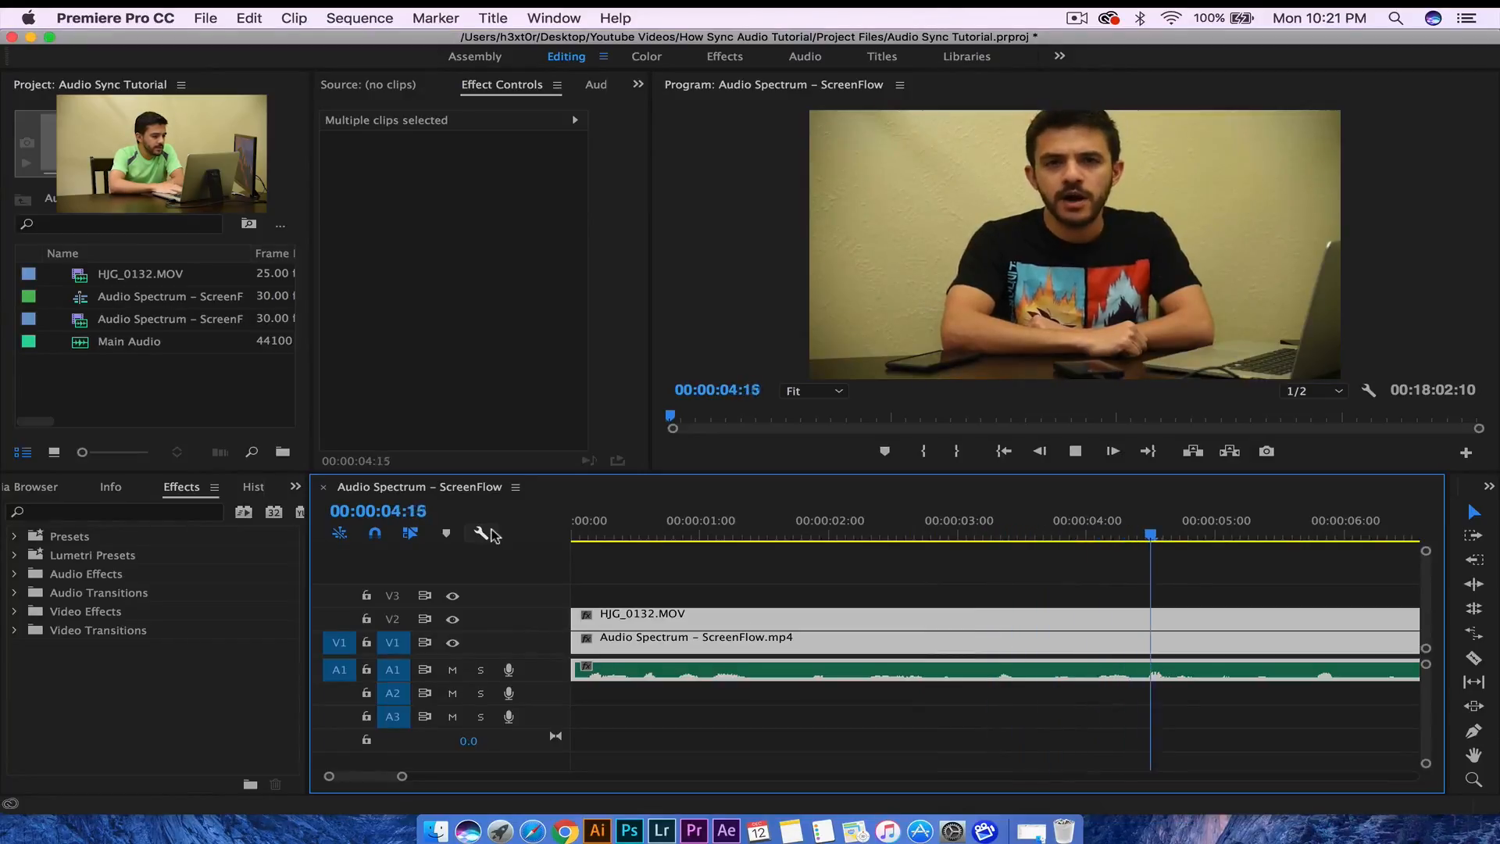
key(space)
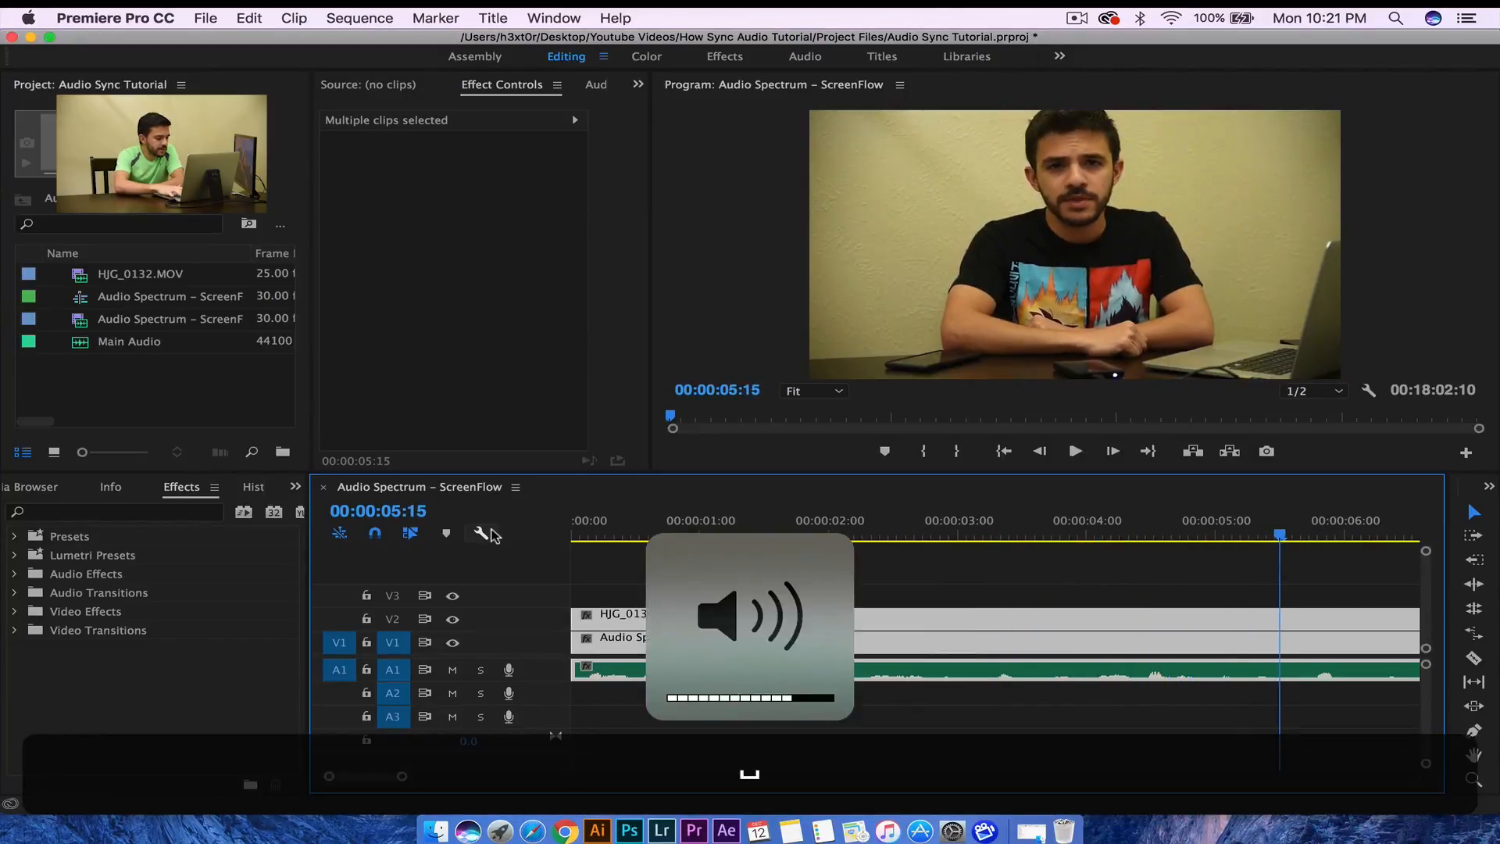
- Enlarge track A1 and raise the Main Audio clip's volume by about 4.72 dB
key(XF86AudioRaiseVolume)
key(XF86AudioRaiseVolume)
key(XF86AudioRaiseVolume)
key(XF86AudioRaiseVolume)
key(Home)
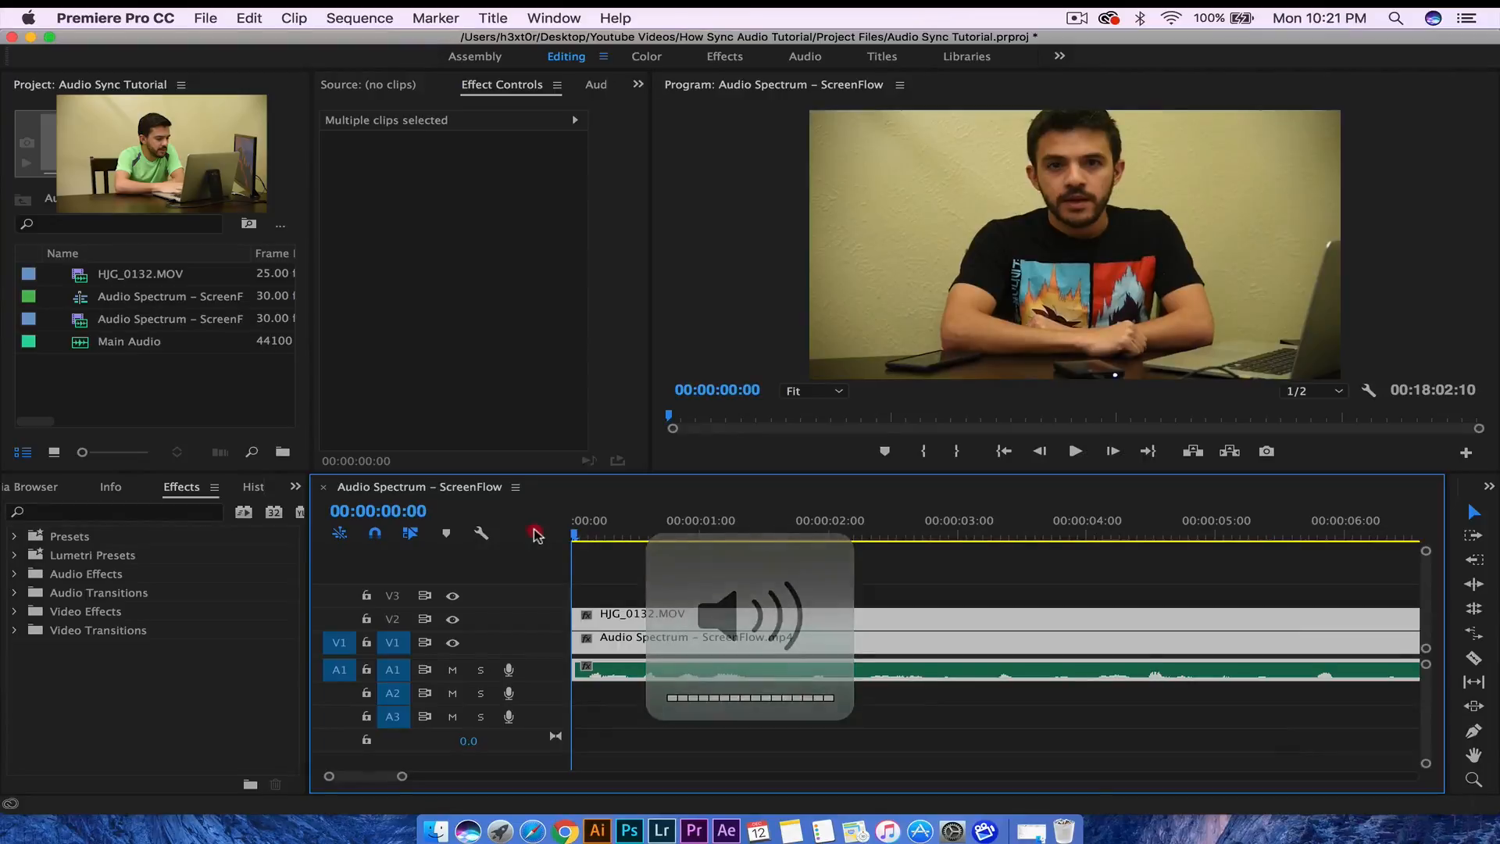
key(space)
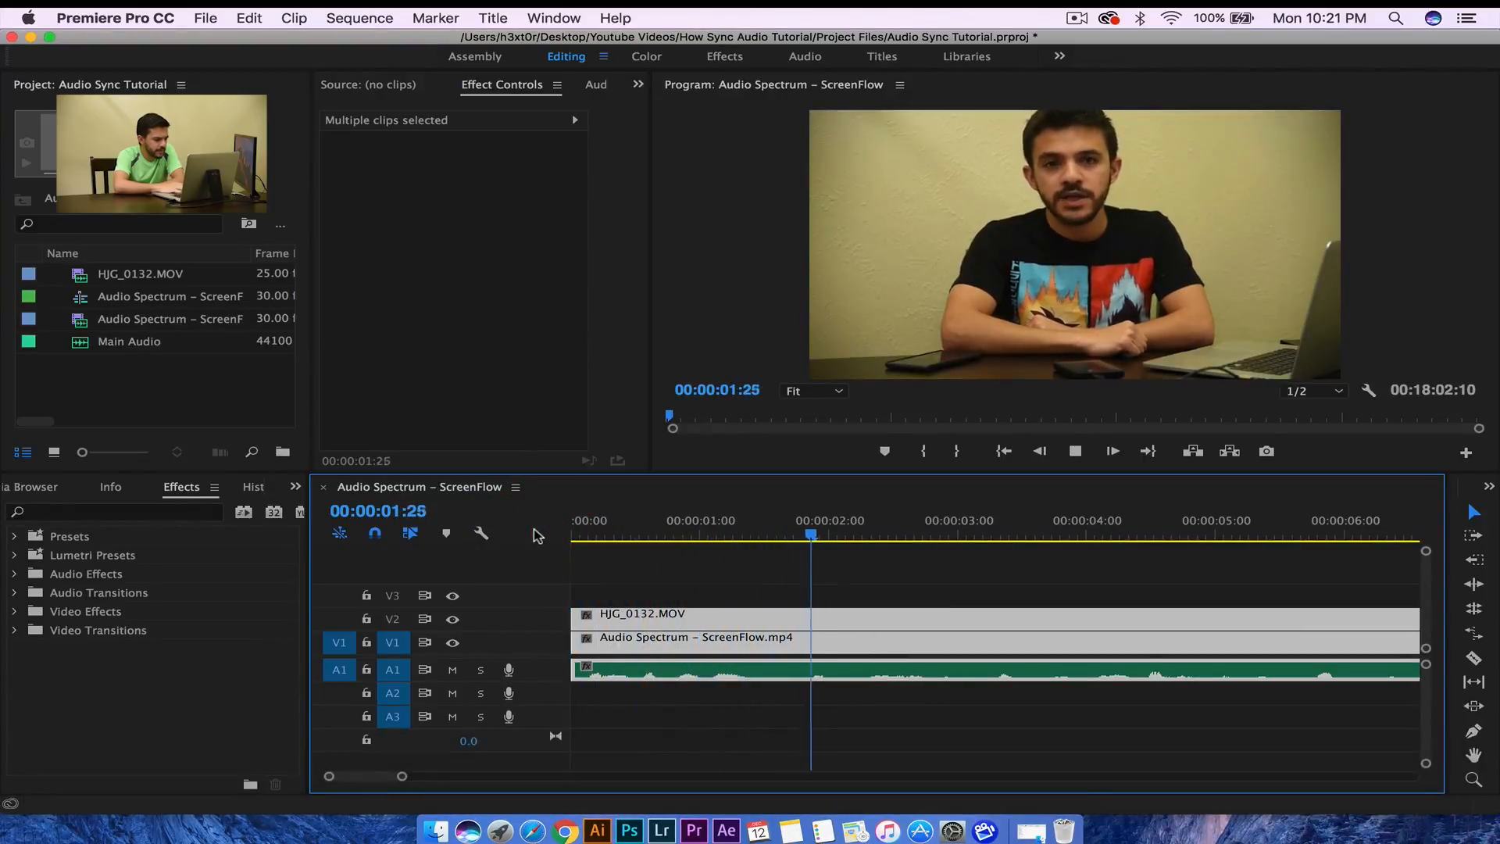
key(space)
click(624, 672)
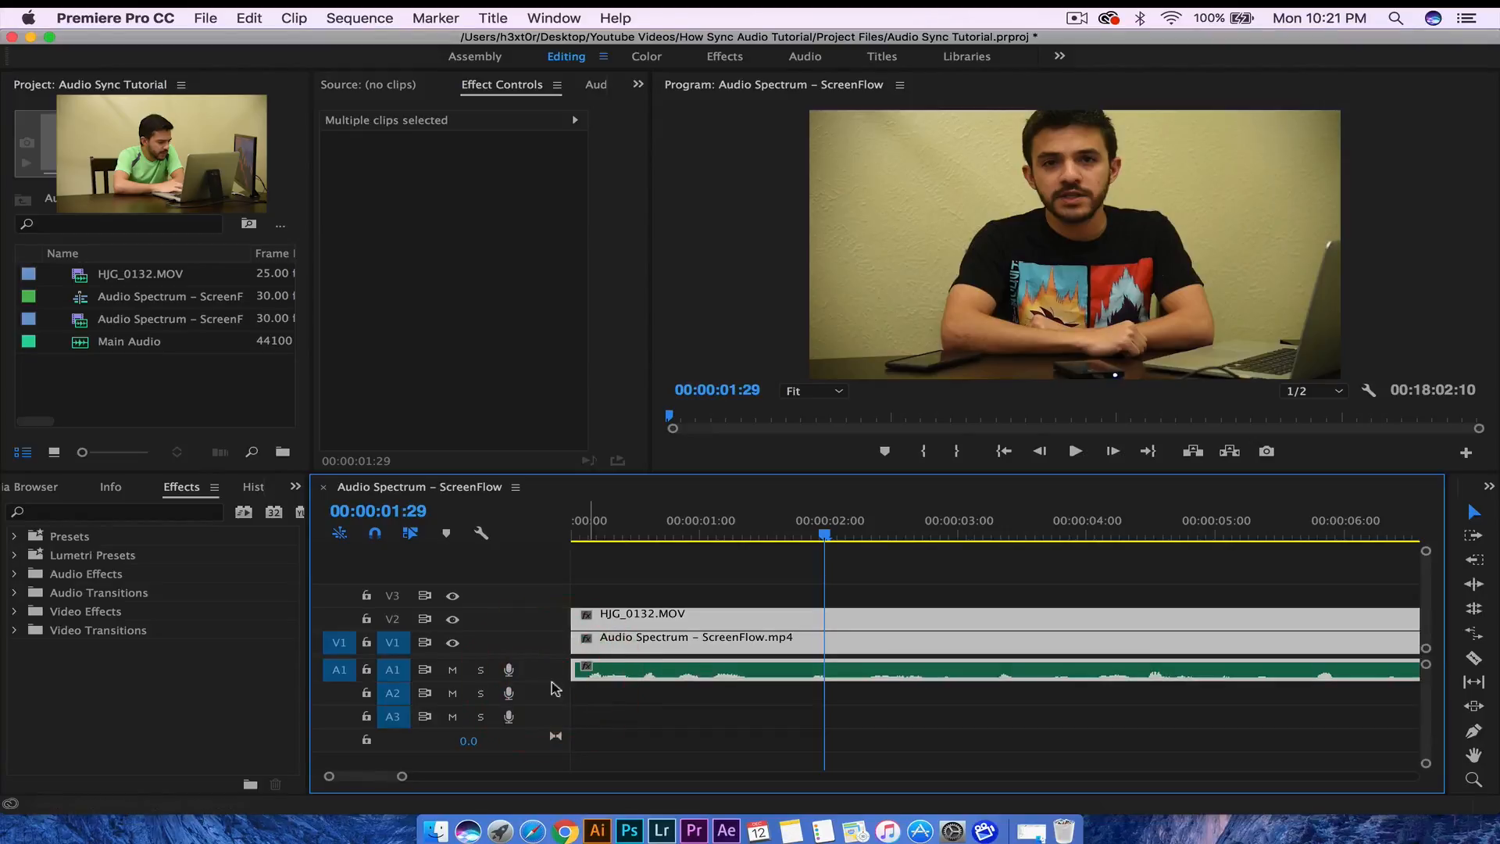
drag(552, 682, 552, 708)
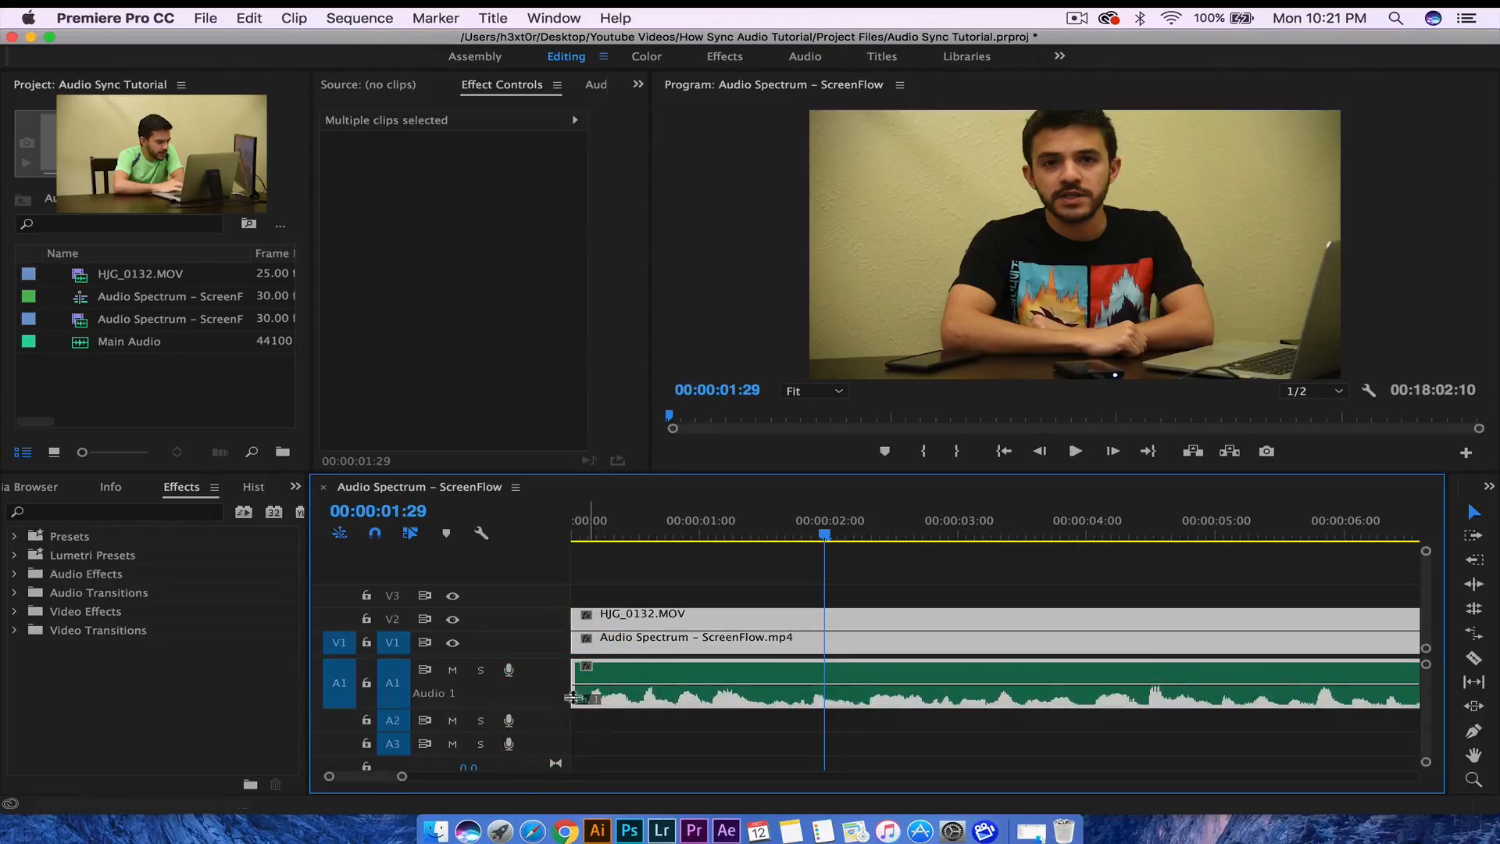
drag(634, 686, 634, 672)
key(space)
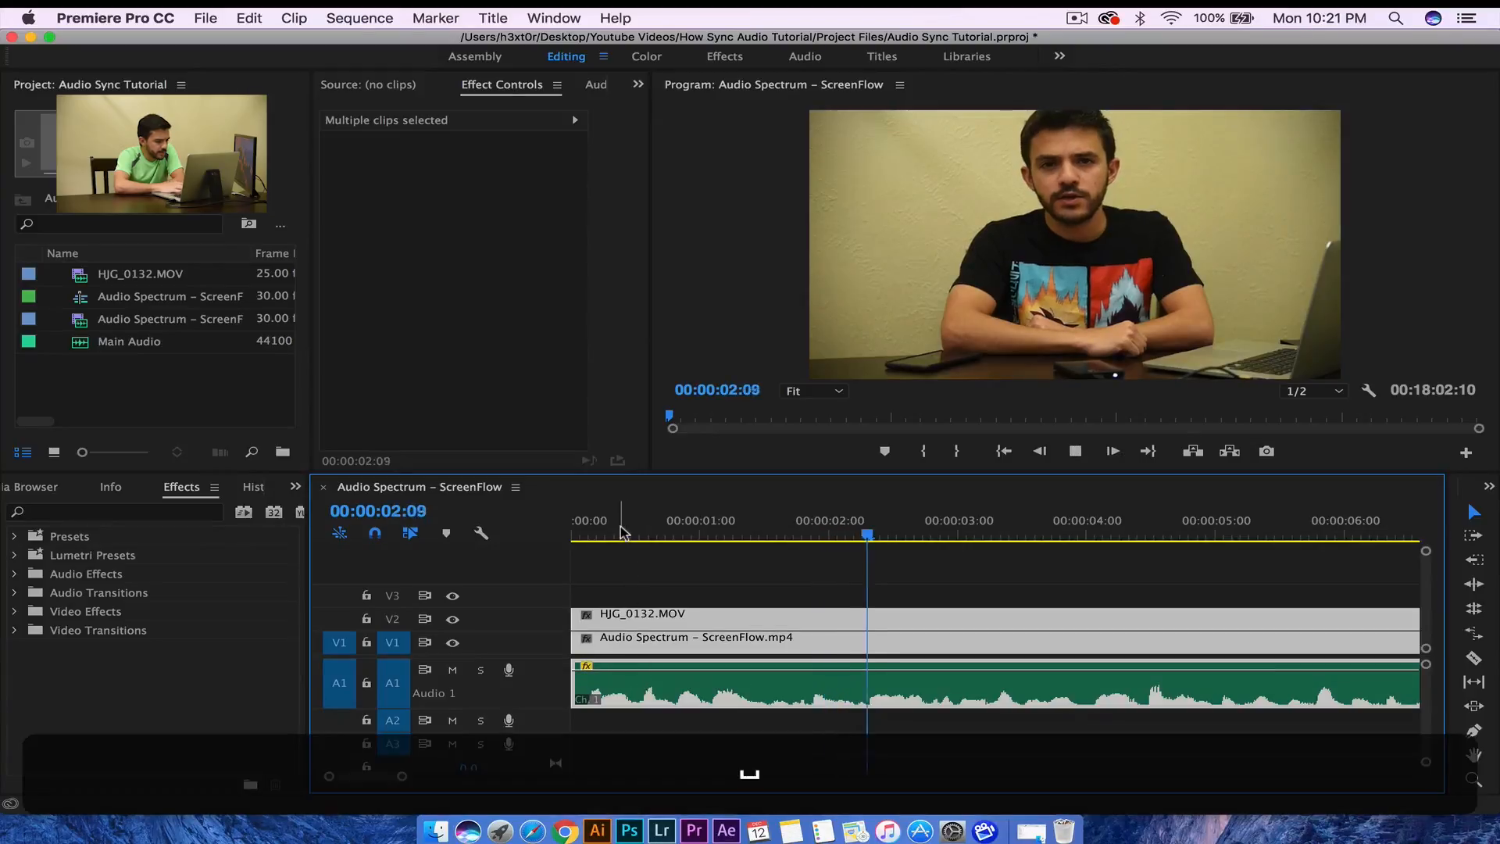